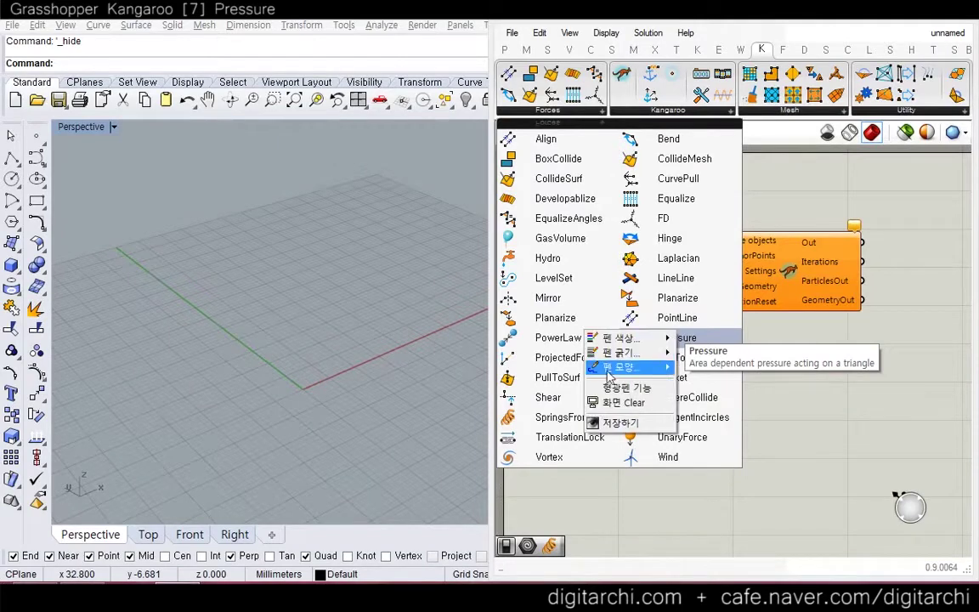
mouse_move(608, 370)
click(711, 414)
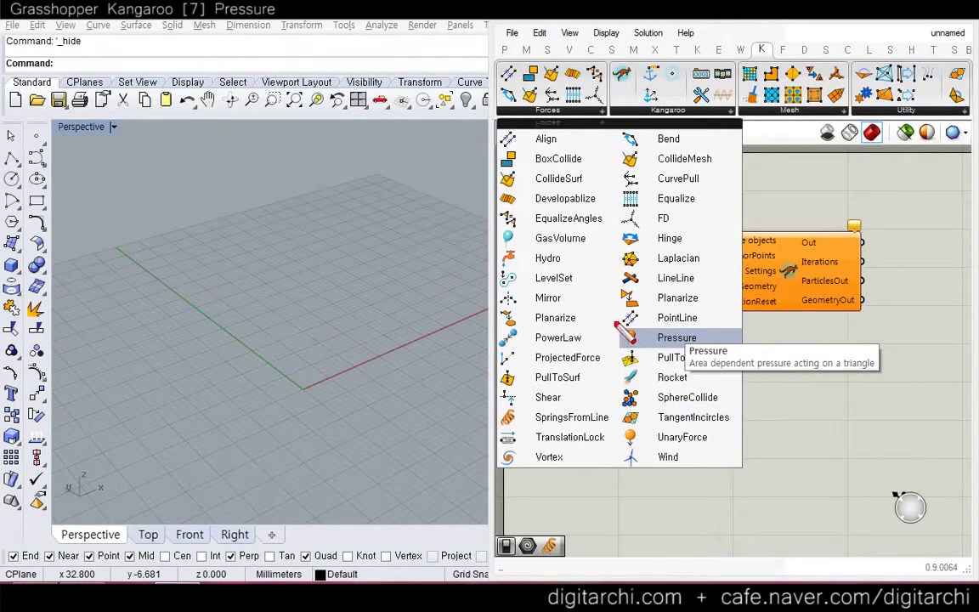
drag(613, 321, 748, 355)
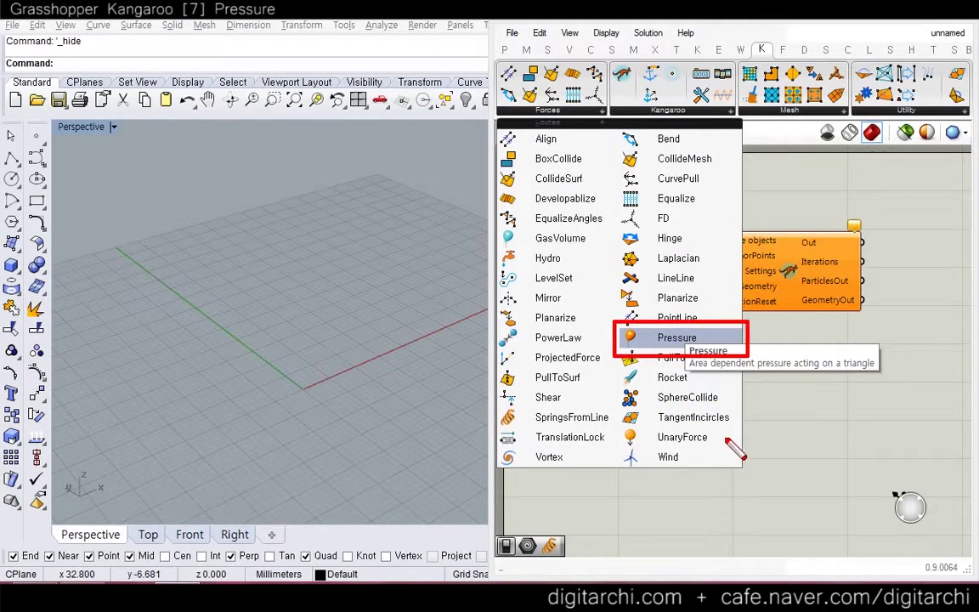
key(Escape)
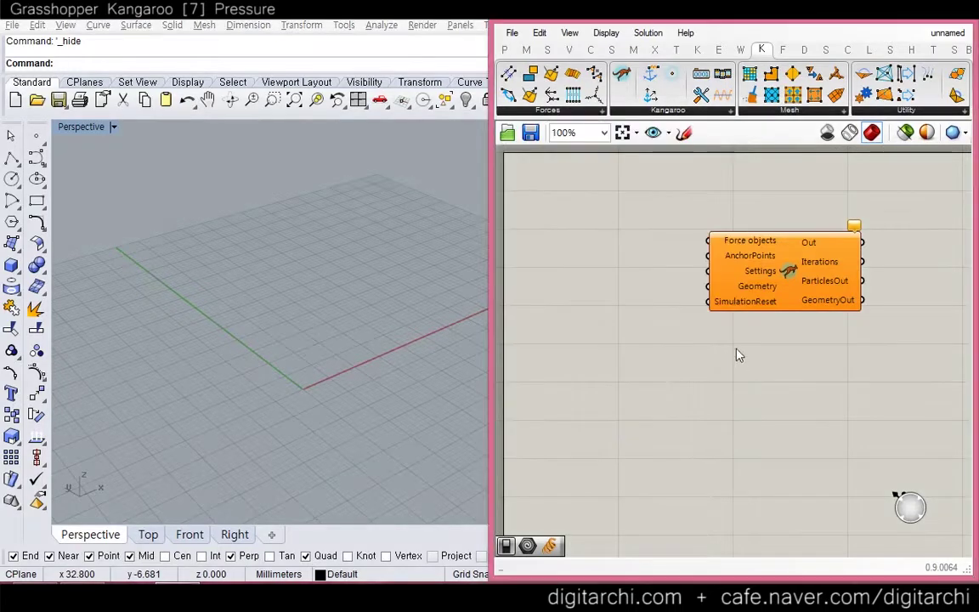
Step: Shift the Kangaroo physics component slightly and place a Pressure force component beside its inputs
drag(748, 291, 765, 301)
click(679, 309)
click(522, 111)
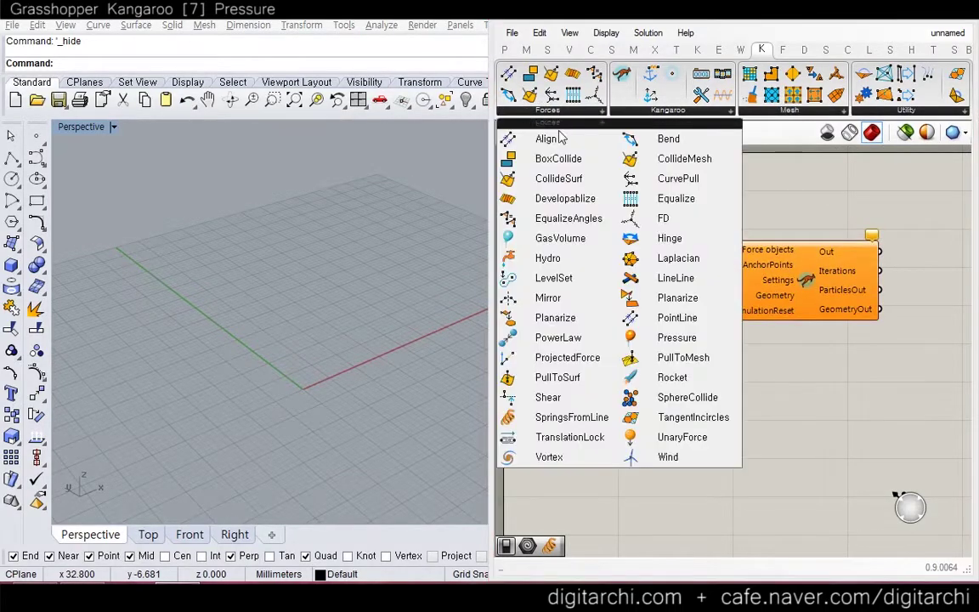
click(671, 337)
click(650, 327)
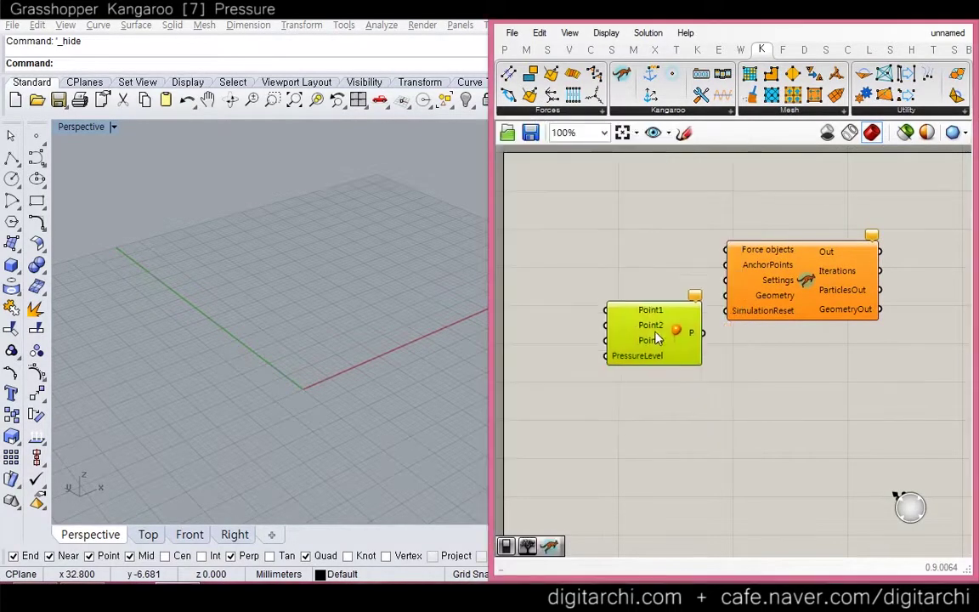
click(589, 297)
scroll(652, 293, up, 1)
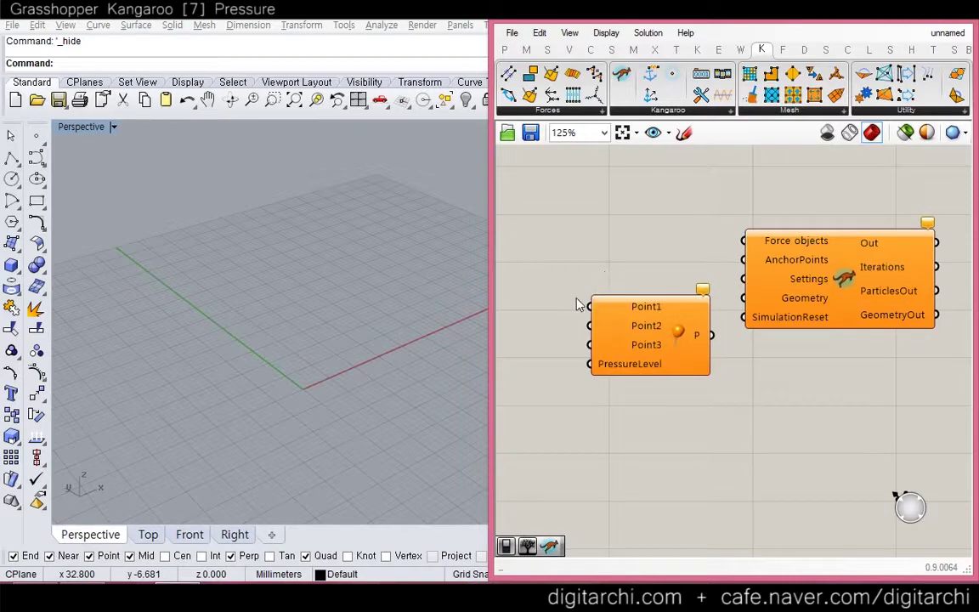
drag(541, 300, 582, 299)
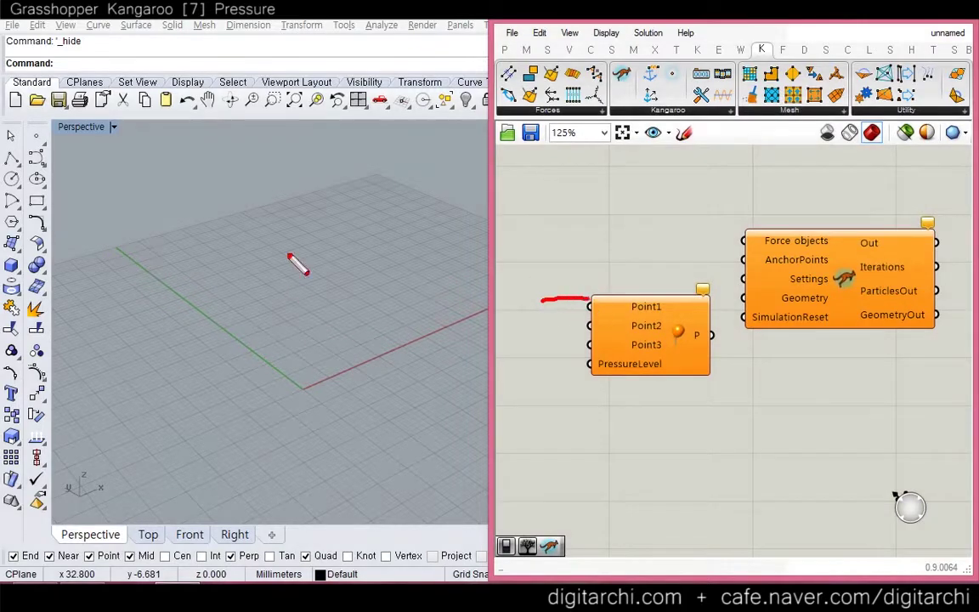
mouse_move(289, 213)
mouse_down()
mouse_move(202, 280)
mouse_move(289, 304)
mouse_move(321, 225)
mouse_move(289, 211)
mouse_move(288, 293)
mouse_up()
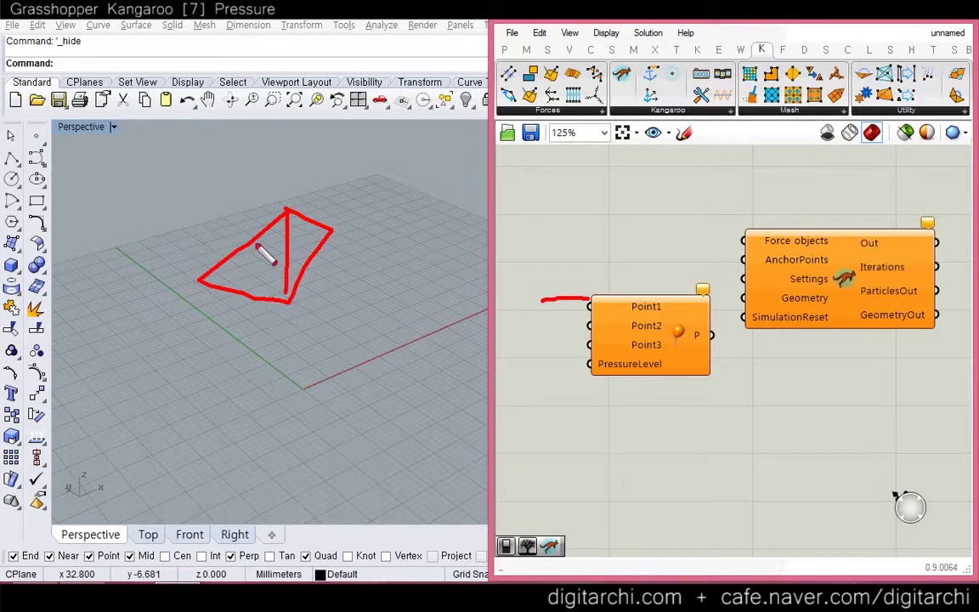
mouse_move(287, 217)
mouse_down()
mouse_move(242, 259)
mouse_move(267, 268)
mouse_up()
key(e)
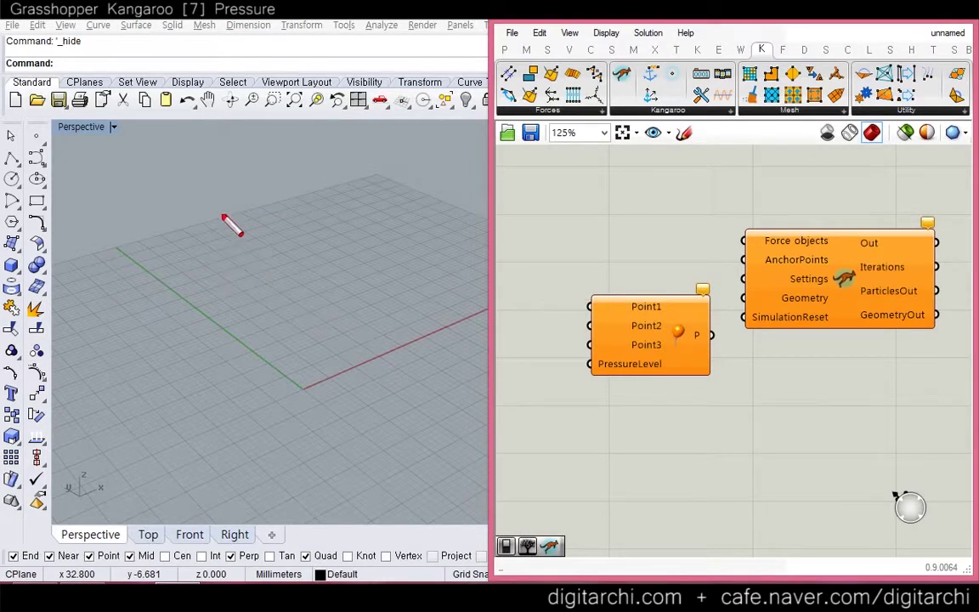
mouse_move(214, 188)
mouse_down()
mouse_move(170, 374)
mouse_move(376, 223)
mouse_move(219, 197)
mouse_move(358, 403)
mouse_up()
mouse_move(200, 336)
mouse_down()
mouse_move(222, 302)
mouse_move(239, 340)
mouse_move(234, 317)
mouse_up()
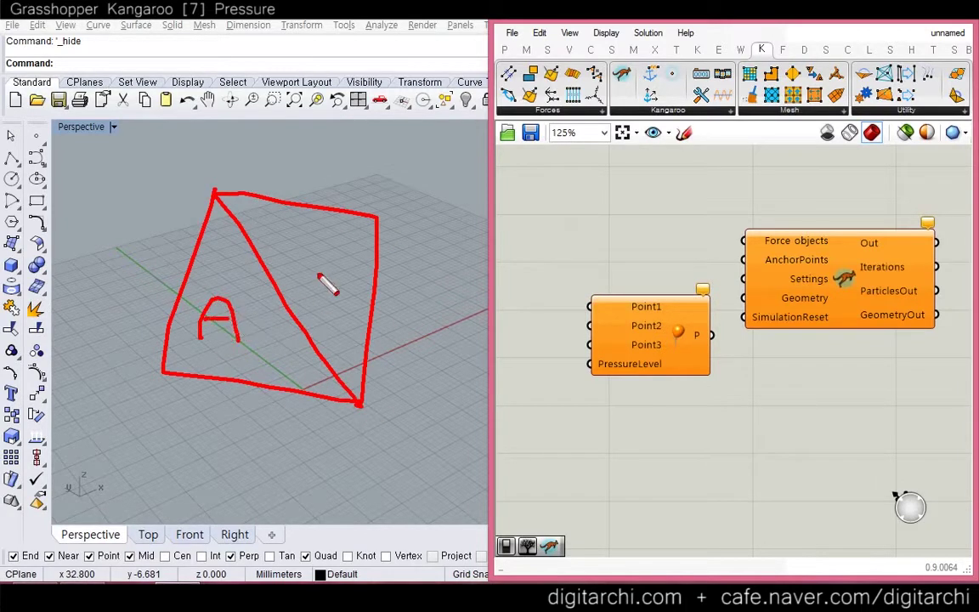
mouse_move(323, 248)
mouse_down()
mouse_move(323, 282)
mouse_move(345, 262)
mouse_move(348, 281)
mouse_up()
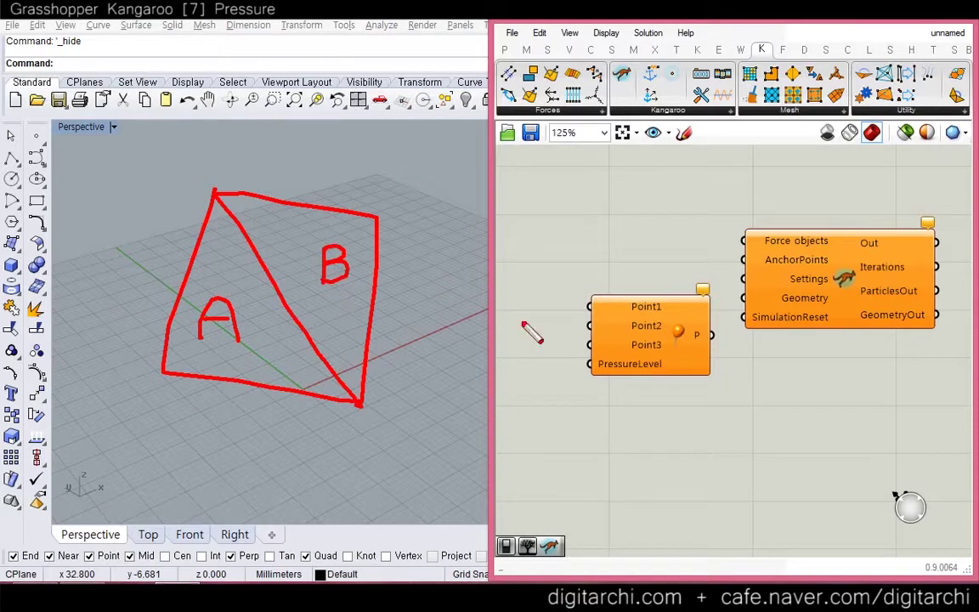
mouse_move(226, 210)
mouse_down()
mouse_move(209, 193)
mouse_move(210, 209)
mouse_up()
drag(145, 377, 162, 375)
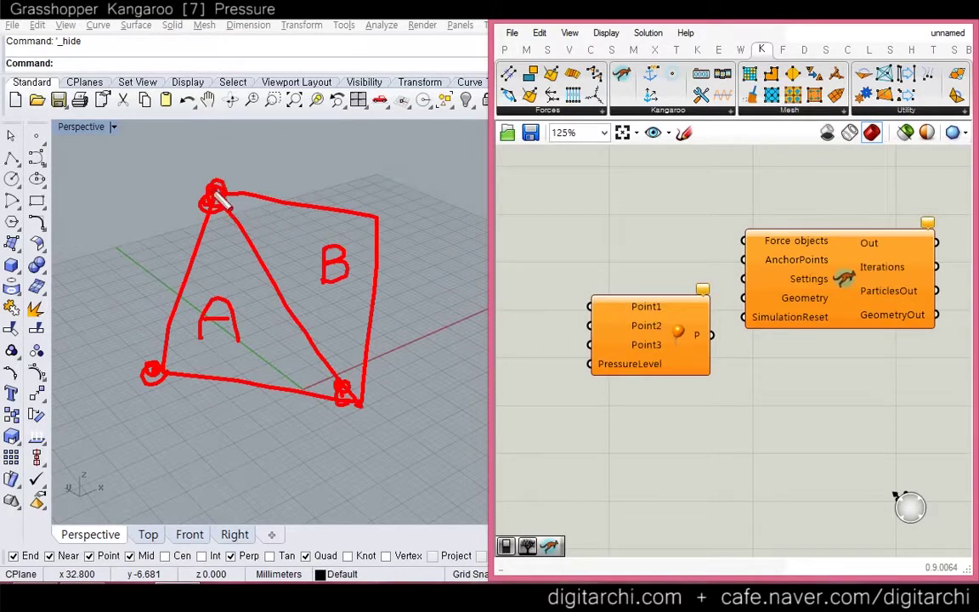
drag(370, 216, 378, 223)
drag(360, 382, 355, 395)
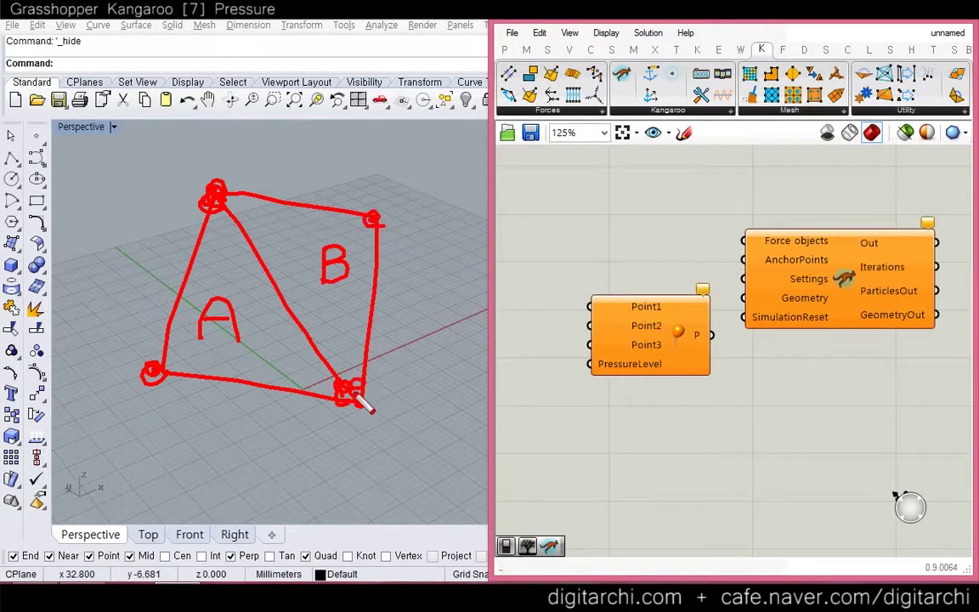
drag(252, 345, 284, 323)
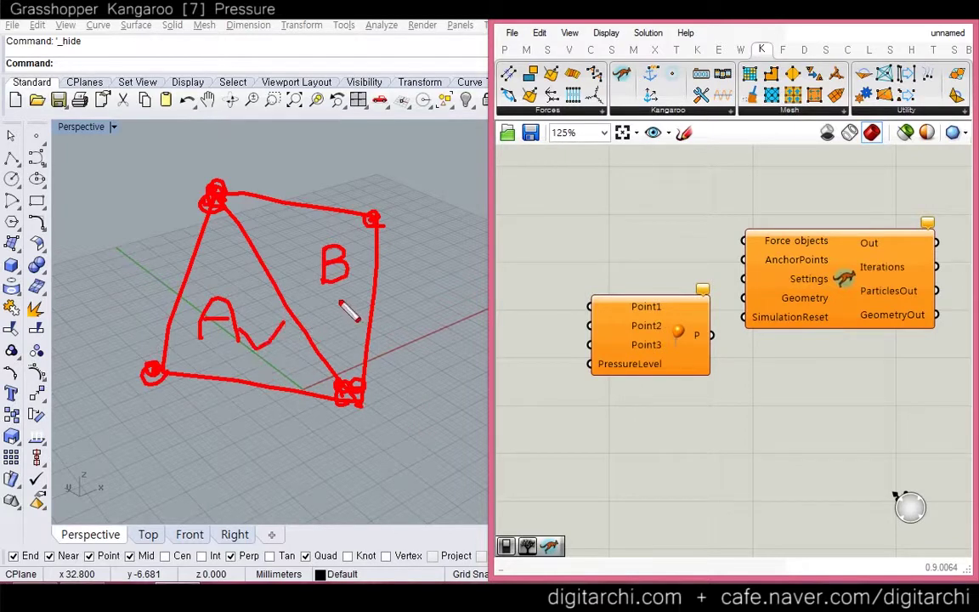
drag(336, 299, 355, 283)
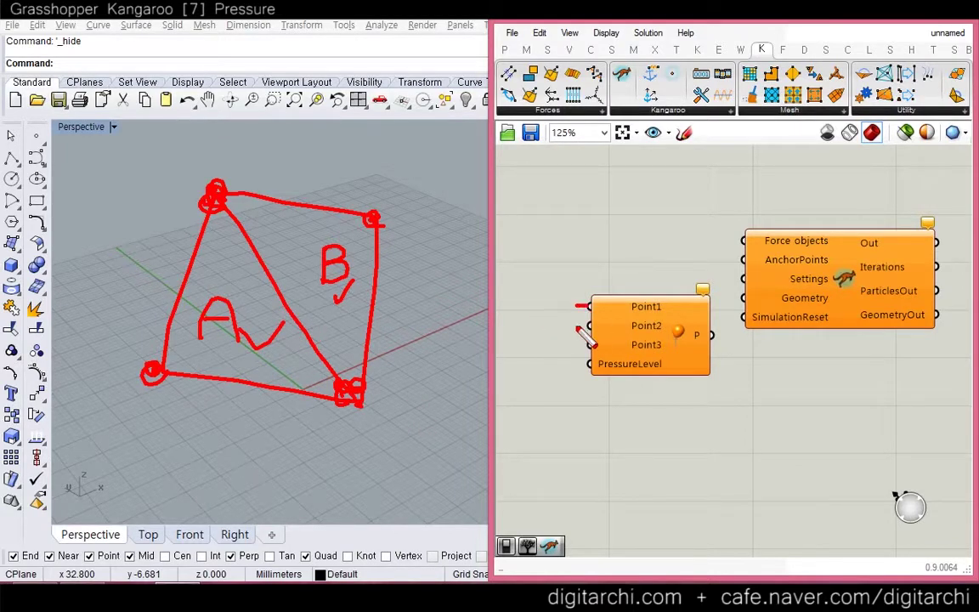
mouse_move(599, 384)
mouse_down()
mouse_move(670, 367)
mouse_move(601, 384)
mouse_up()
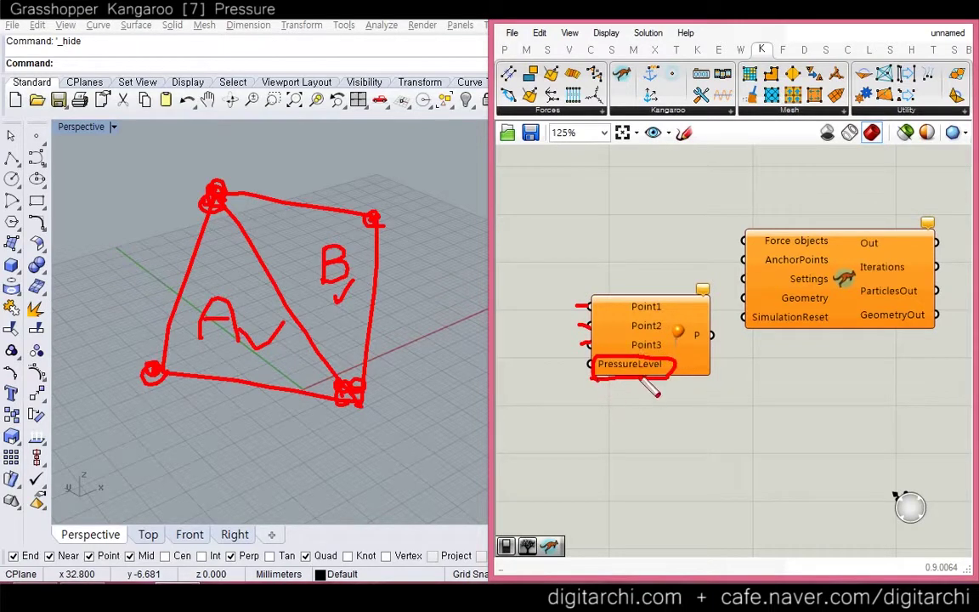
key(Escape)
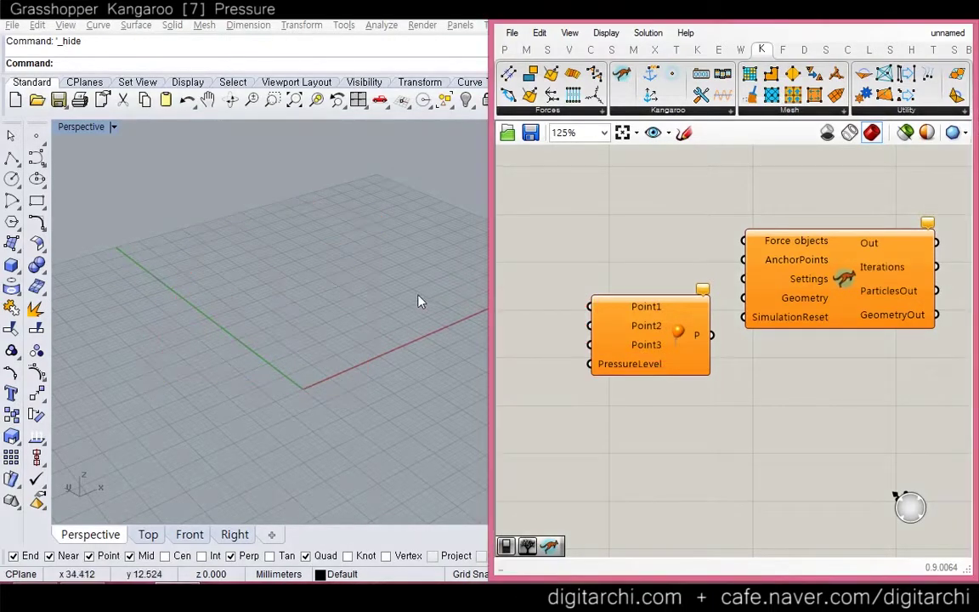
Step: Delete the Pressure component and add a Mesh Box component in front of the Kangaroo solver
click(636, 338)
key(Delete)
double_click(622, 270)
text(meshbox)
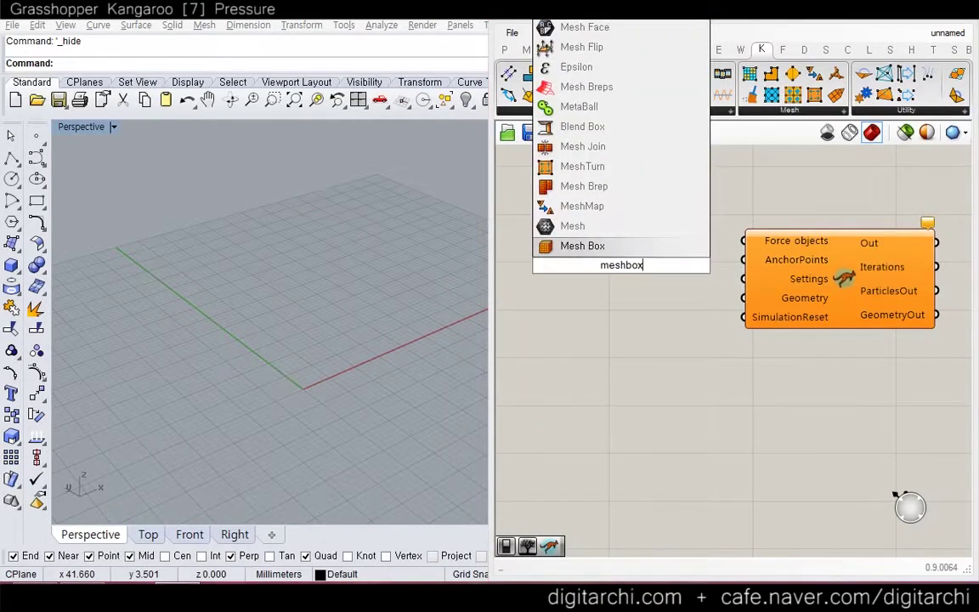
key(Return)
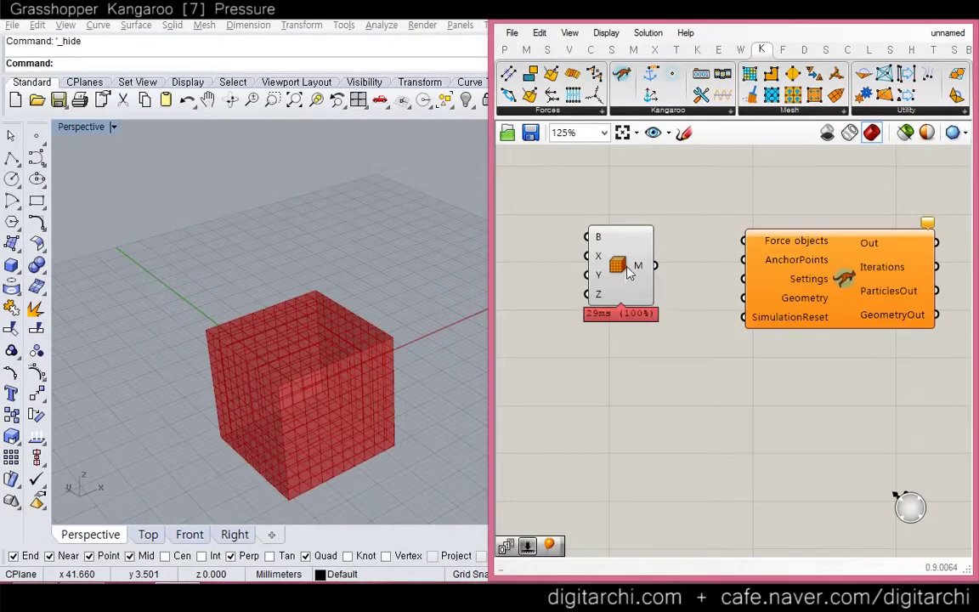
click(621, 271)
mouse_move(419, 308)
right_down()
mouse_move(350, 267)
mouse_move(413, 301)
right_up()
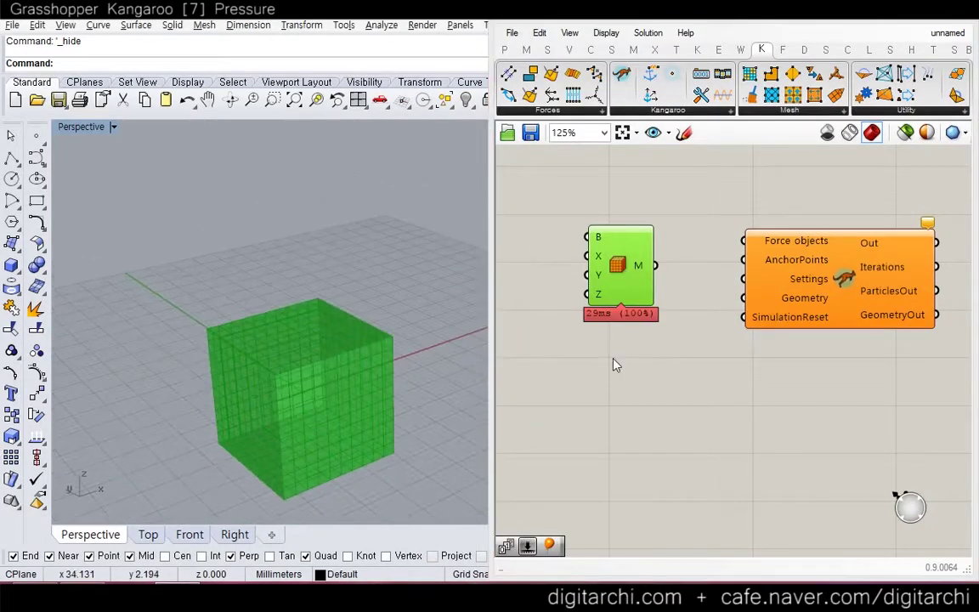
Step: Add a Move component, connect the Mesh Box output to its G input, and spread the two components apart
double_click(628, 360)
text(move)
key(Return)
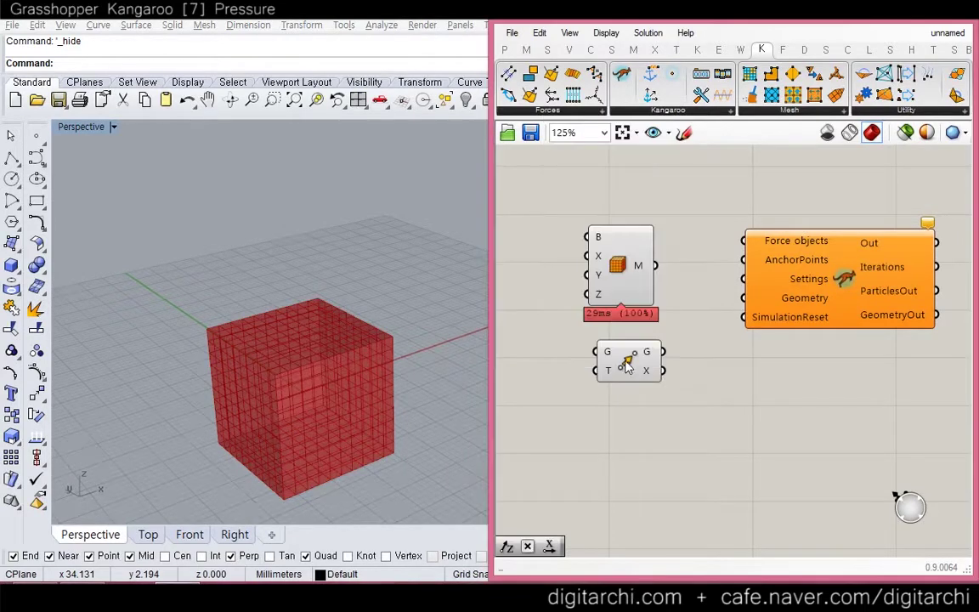
drag(594, 350, 643, 273)
drag(616, 271, 565, 226)
drag(633, 369, 605, 365)
double_click(593, 409)
text(z)
click(619, 391)
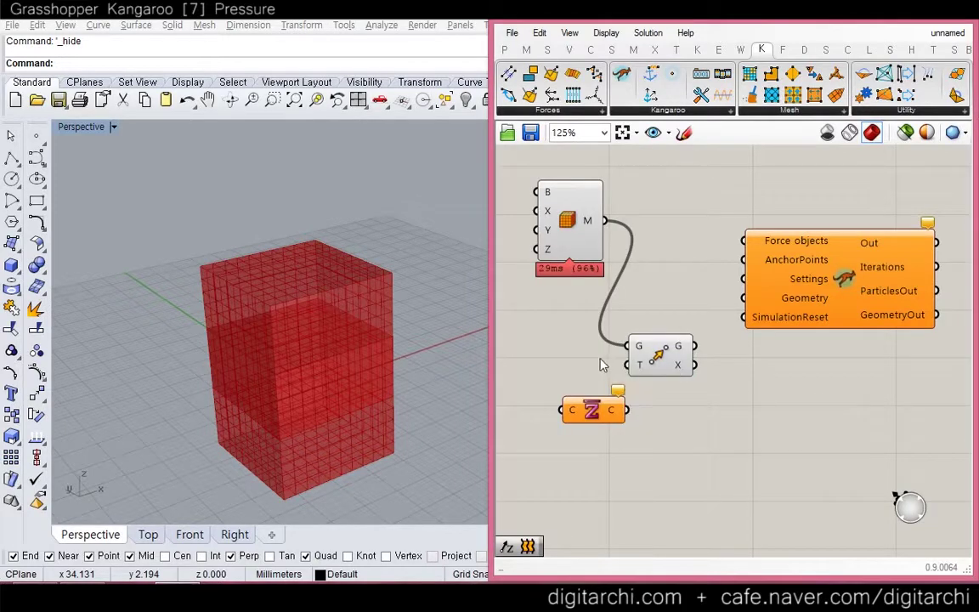
key(ctrl+z)
double_click(592, 406)
text(z)
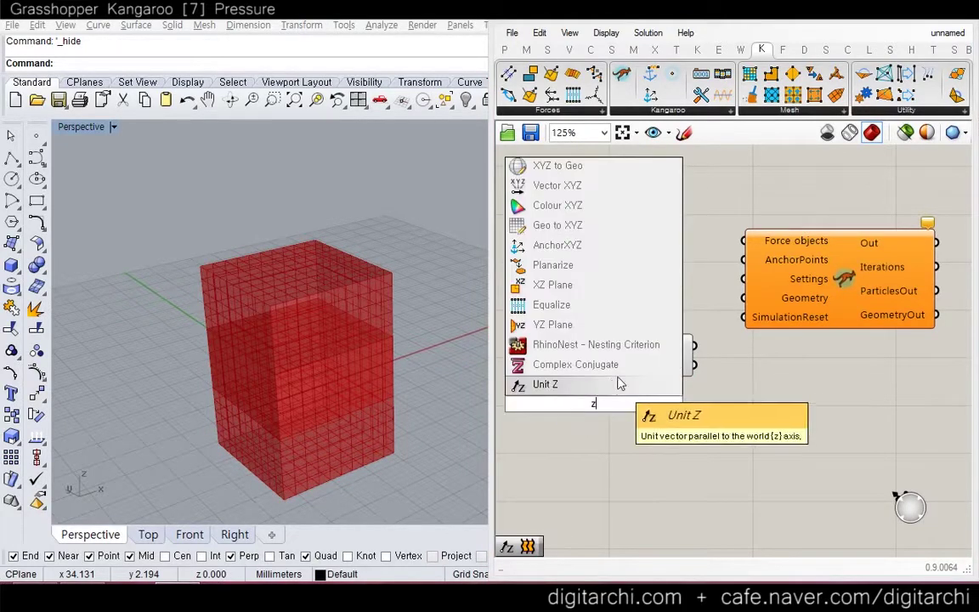
click(618, 383)
key(ctrl+z)
Step: Add a Unit Z vector component and connect it to the Move component's T input
double_click(576, 404)
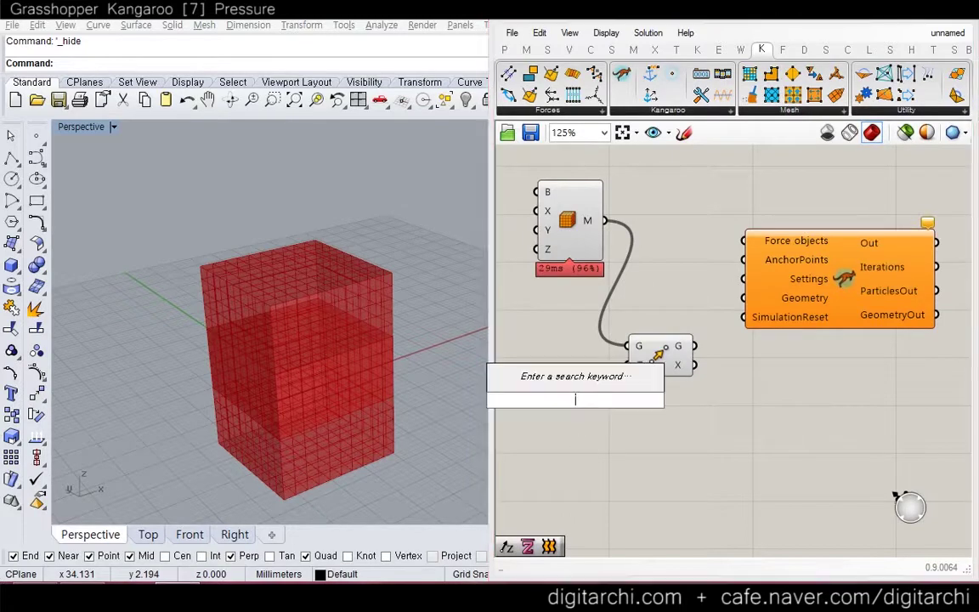
text(z)
key(Return)
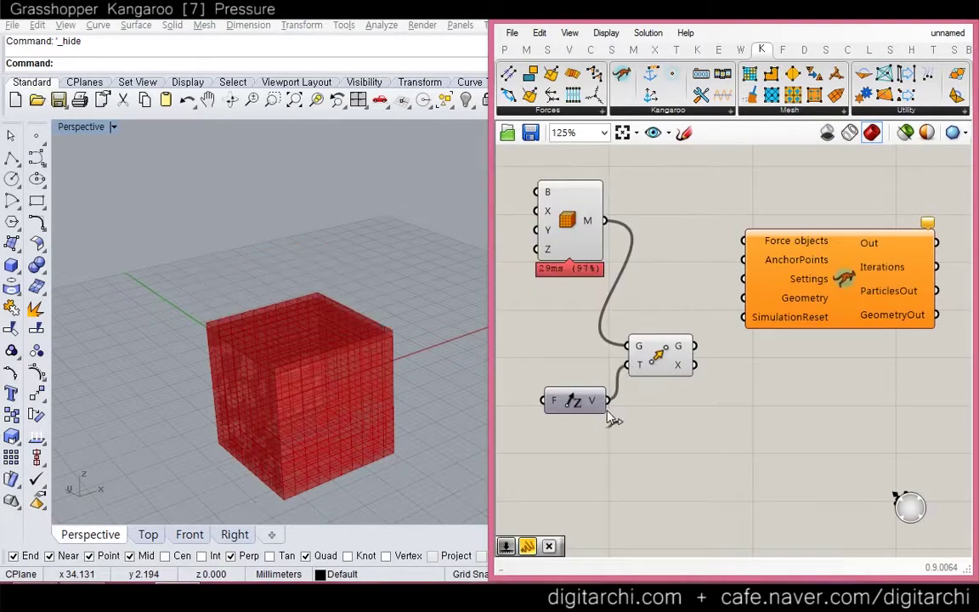
Step: Create a number slider with the value 20 and connect it to the Unit Z component's F input
right_drag(522, 418, 590, 399)
double_click(589, 399)
text(20)
key(Return)
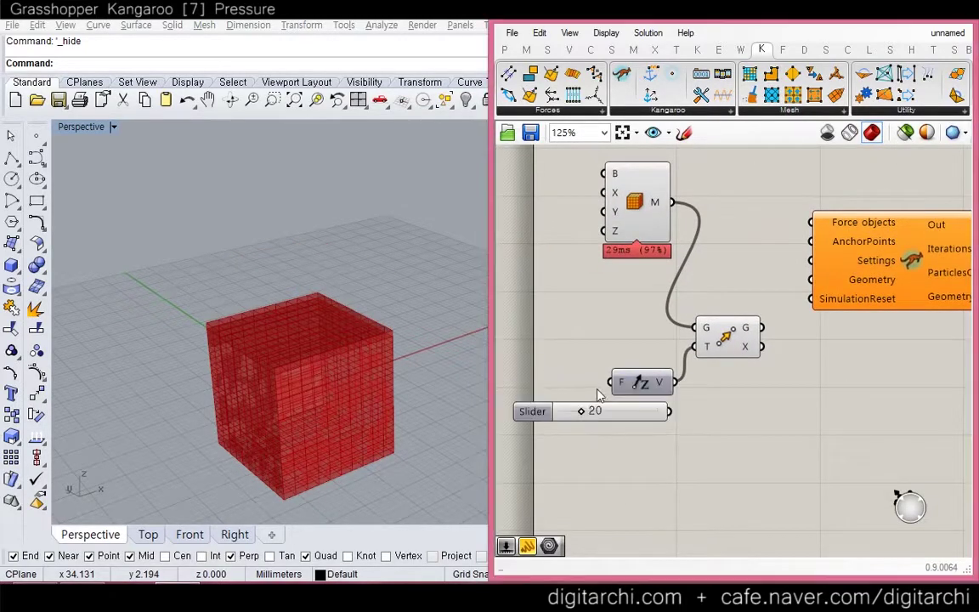
drag(647, 415, 541, 354)
Step: Turn off the preview of the Mesh Box component so only the moved box is displayed
right_drag(298, 391, 277, 349)
click(635, 204)
middle_click(636, 225)
click(685, 177)
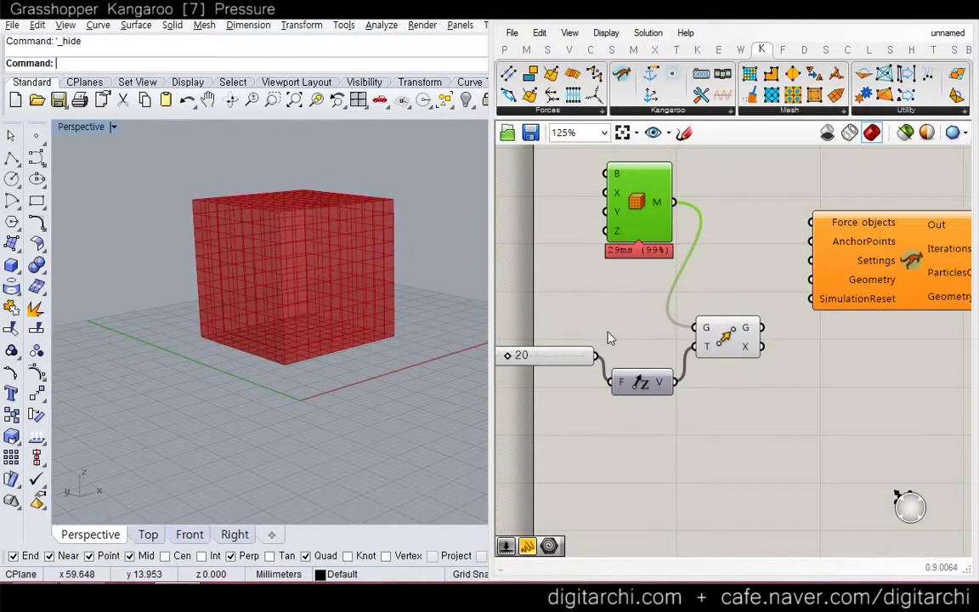
Step: Arrange the slider, Mesh Box and Move components compactly, and shift the Kangaroo component farther from them
drag(577, 362, 571, 389)
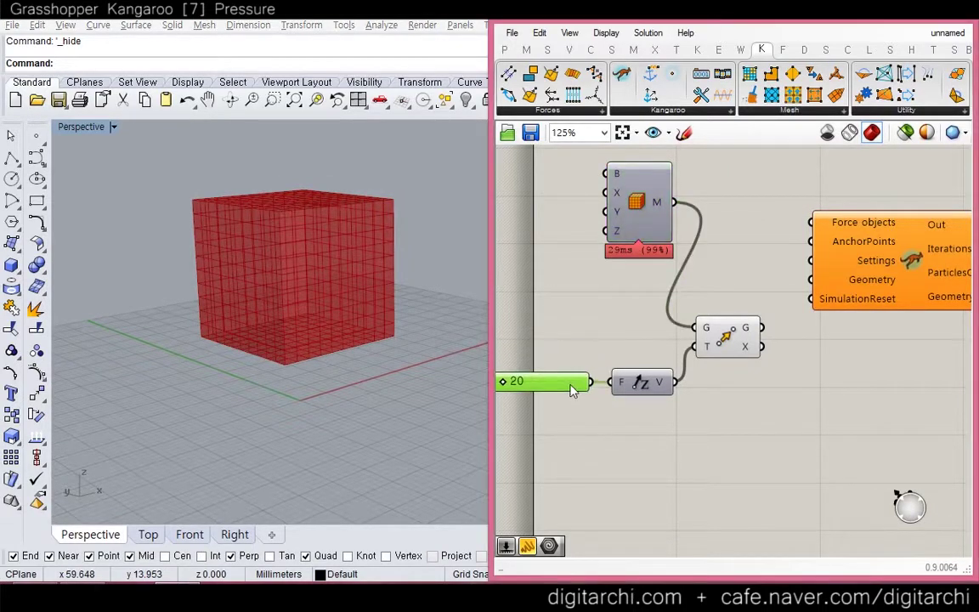
drag(736, 339, 738, 346)
drag(651, 228, 654, 303)
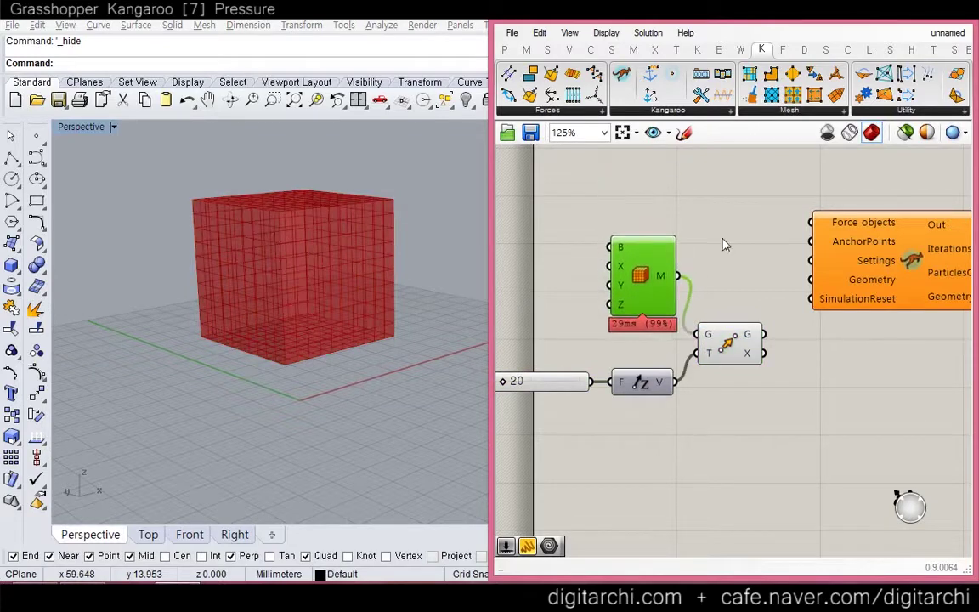
click(722, 239)
right_drag(749, 250, 659, 211)
drag(728, 231, 827, 345)
click(637, 304)
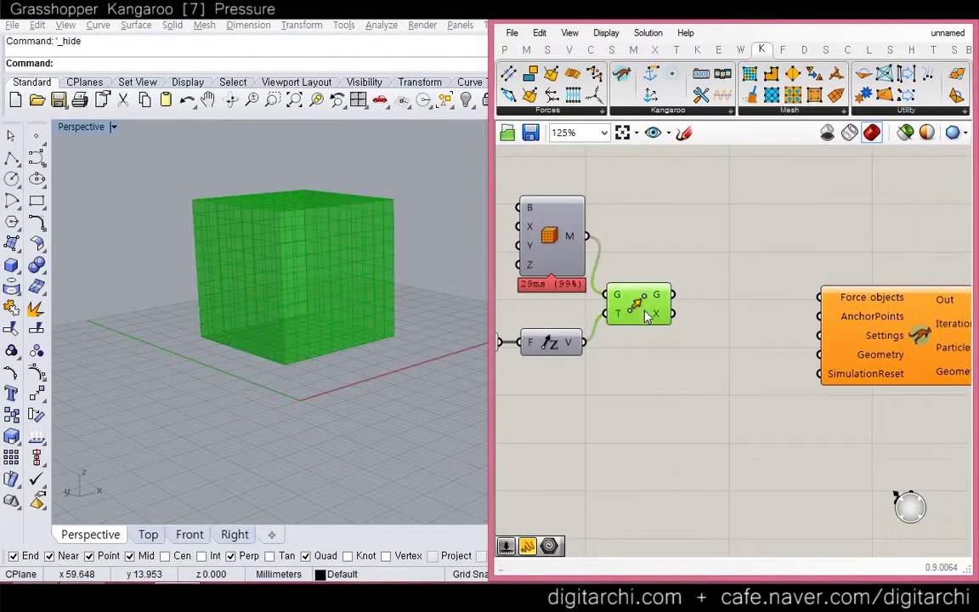
click(716, 227)
drag(689, 235, 620, 389)
click(660, 341)
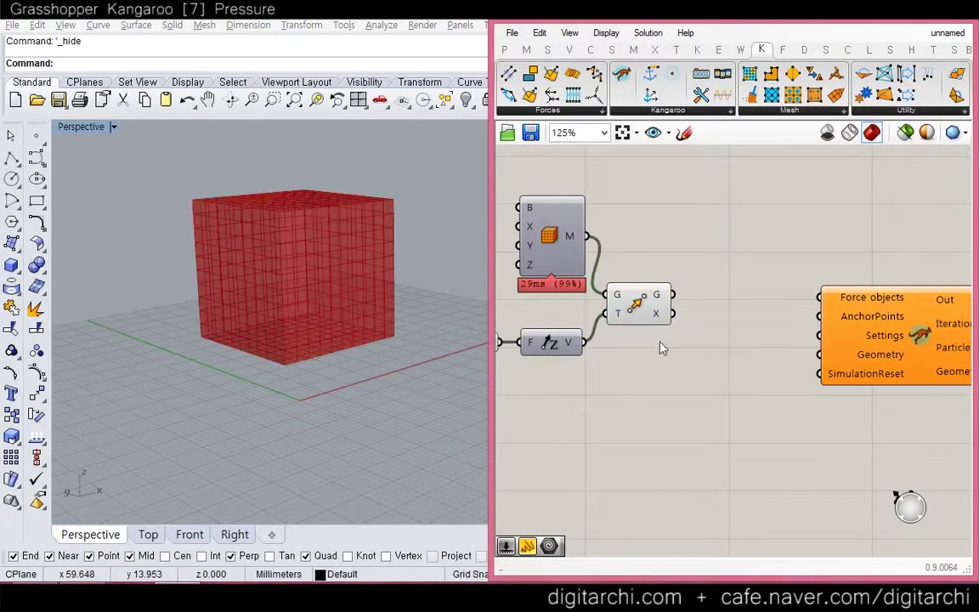
drag(712, 241, 647, 347)
click(706, 239)
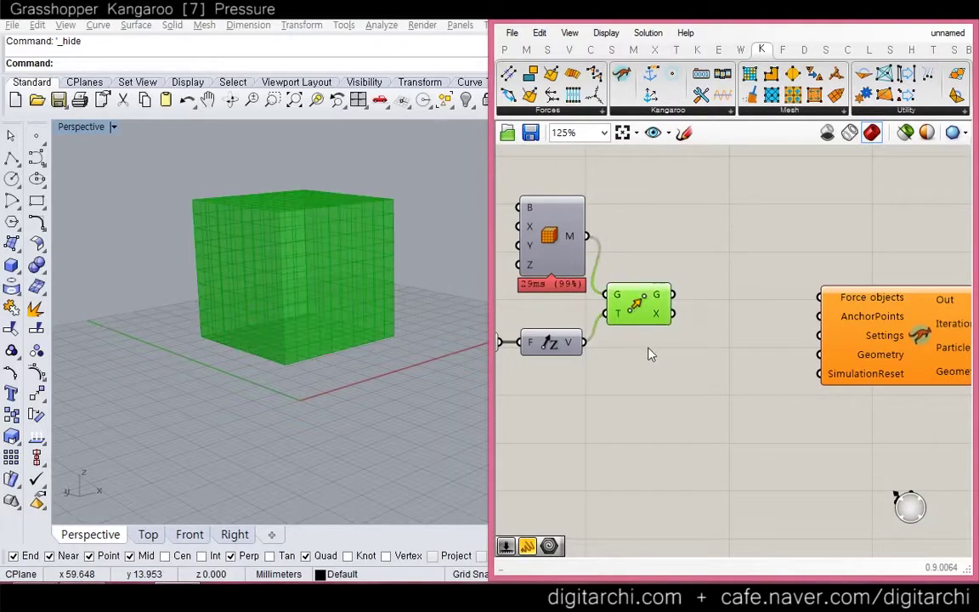
Step: Add a UnaryForce component above the Kangaroo inputs and widen the canvas gap between Move and the force components
double_click(648, 345)
text(unary)
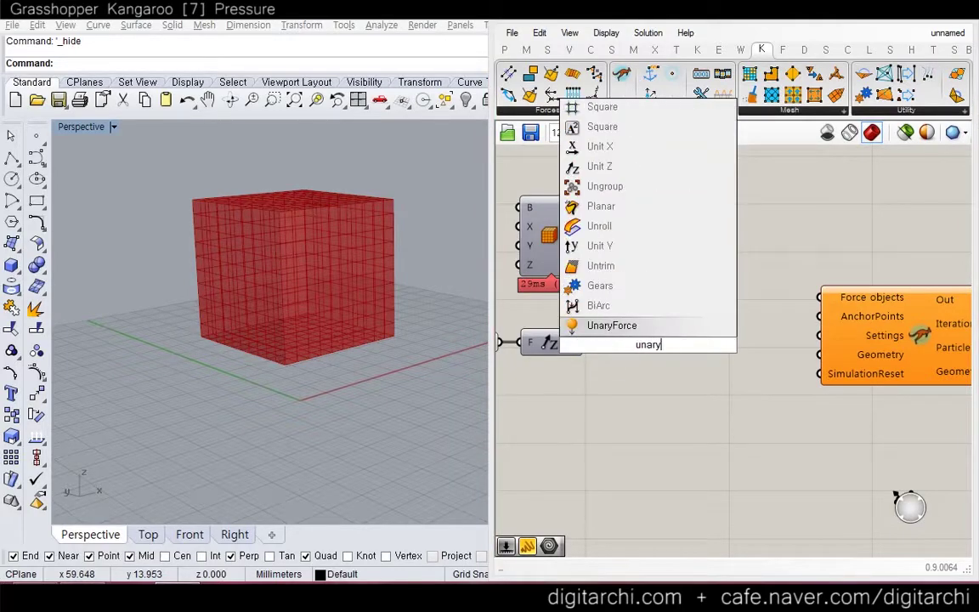
key(Return)
drag(647, 349, 754, 258)
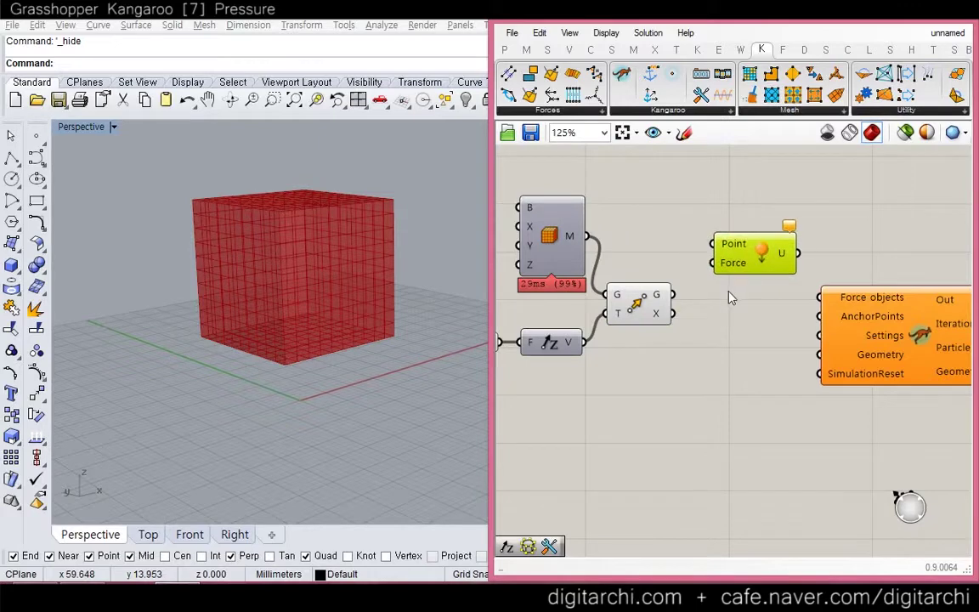
alt+drag(707, 323, 818, 338)
right_drag(745, 342, 701, 331)
click(609, 265)
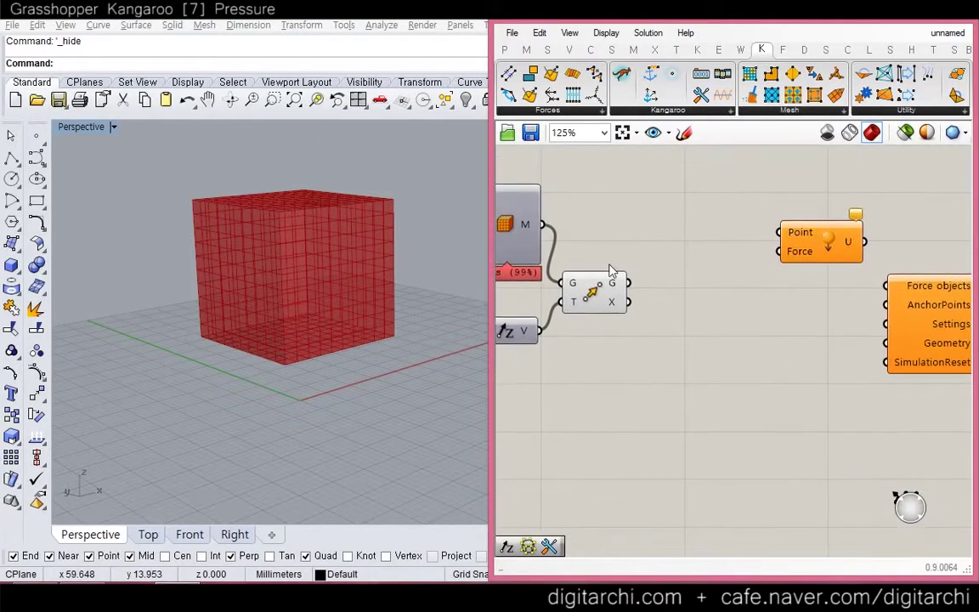
Step: Add Weaverbird's vertex extraction component above Move, feeding it the moved mesh and connecting its P output to UnaryForce's Point input
click(741, 50)
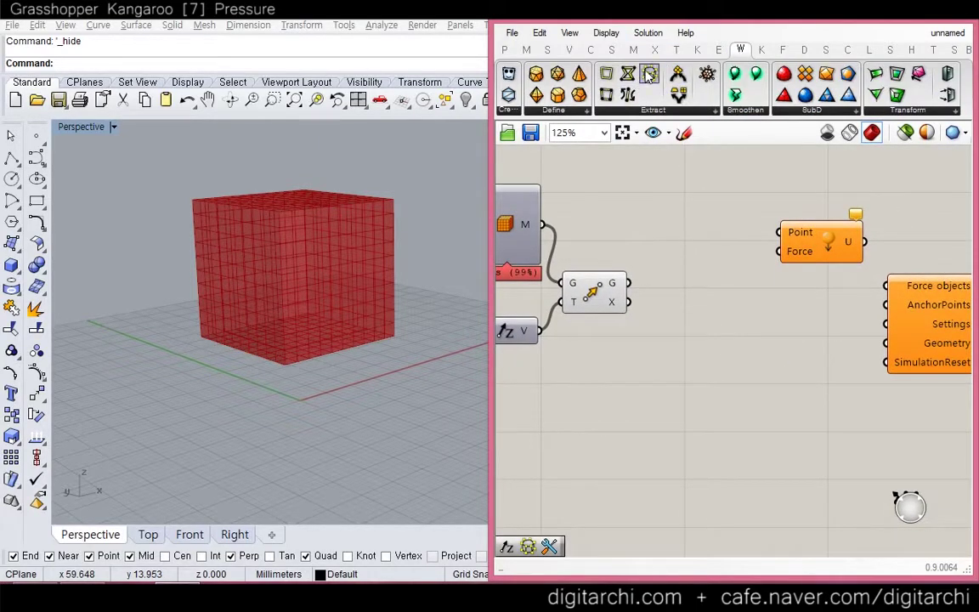
drag(649, 75, 650, 221)
key(ctrl+z)
drag(716, 229, 780, 233)
right_drag(794, 232, 737, 219)
Step: Connect the UnaryForce output to Kangaroo's Force objects input and settle the UnaryForce component beside the vertex component
click(793, 226)
drag(806, 228, 828, 272)
click(801, 259)
drag(772, 225, 749, 221)
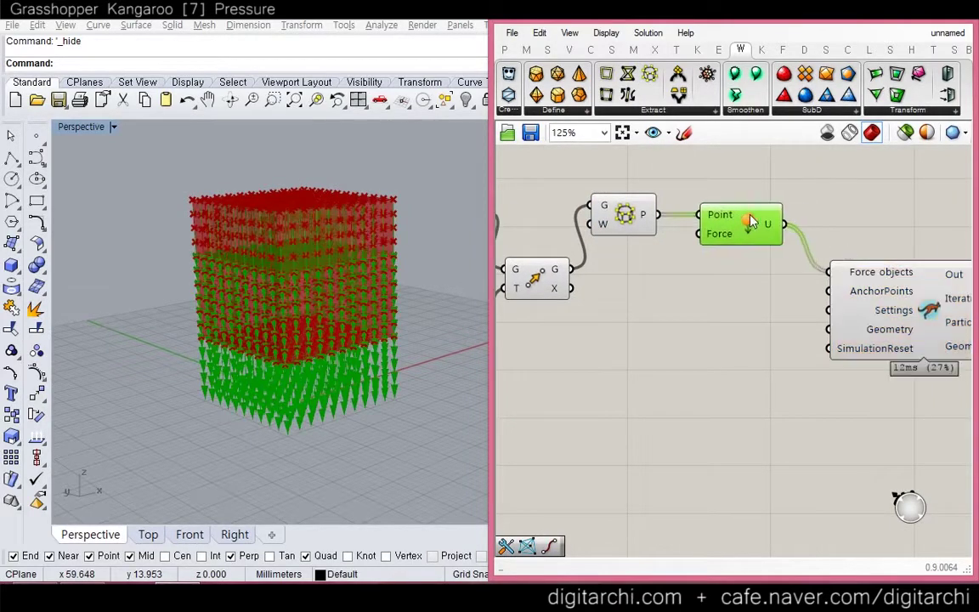
Step: Turn off the previews of the vertex extraction and UnaryForce components, and place the pair close together higher on the canvas
click(746, 171)
drag(624, 216, 652, 221)
drag(719, 182, 643, 259)
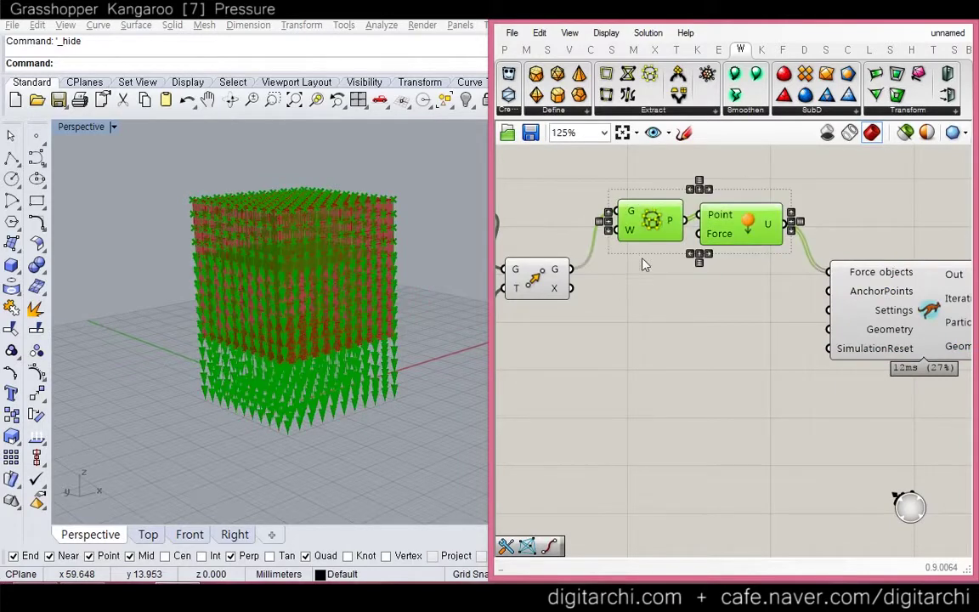
middle_click(632, 264)
click(683, 220)
drag(743, 238, 745, 214)
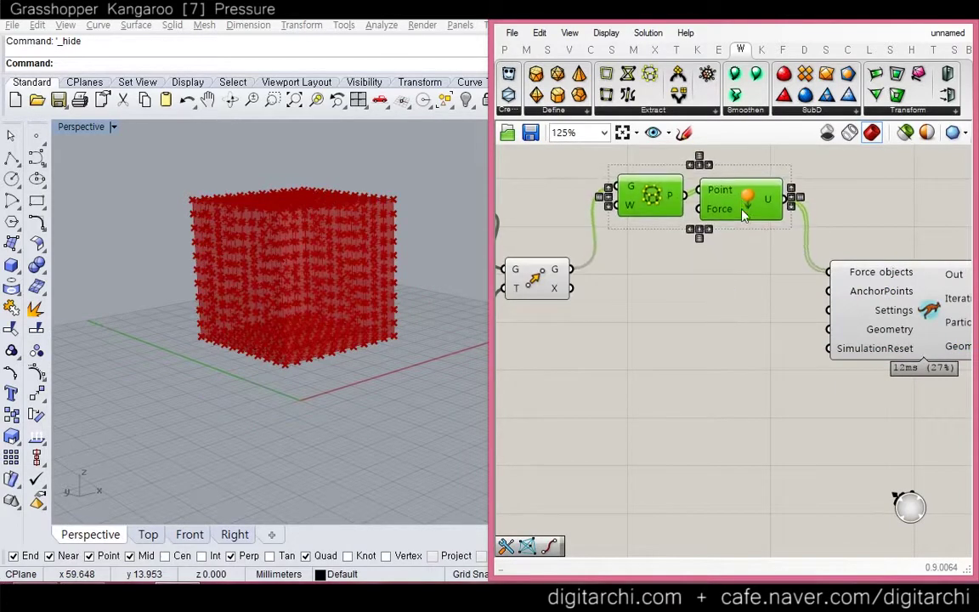
Step: Turn off the previews of the Move and Kangaroo components
click(695, 317)
click(560, 270)
middle_click(576, 259)
click(622, 212)
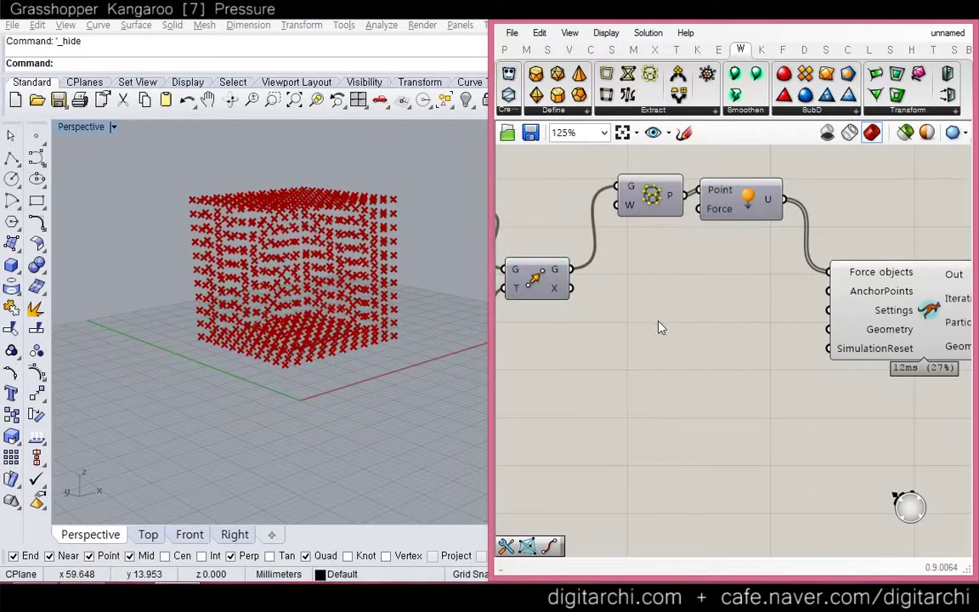
click(876, 301)
middle_click(877, 299)
click(922, 254)
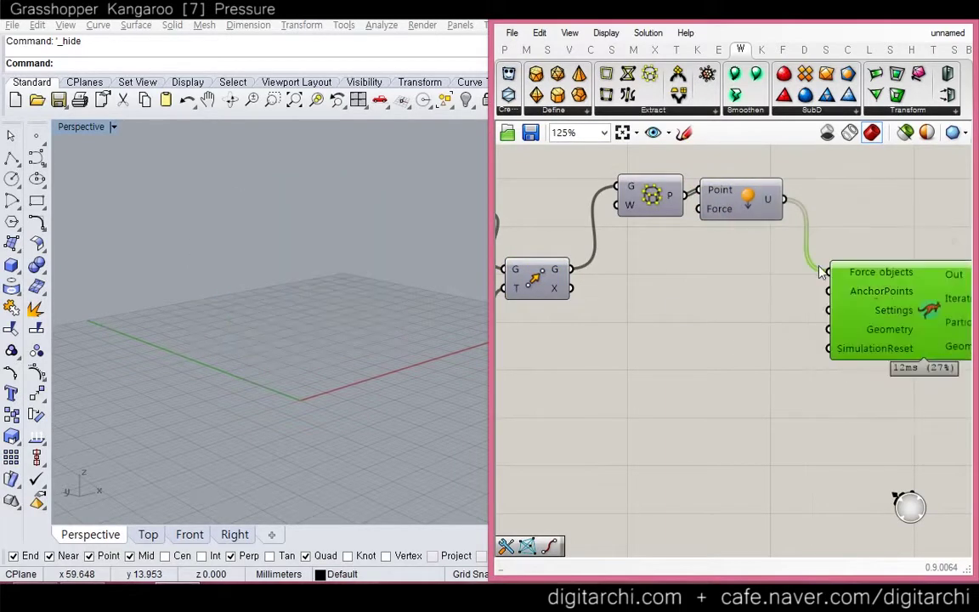
Step: Turn the Move component's preview back on
click(557, 264)
middle_click(576, 244)
click(611, 224)
Step: Add a SpringsFromLine component below UnaryForce and place it before the Kangaroo component
double_click(638, 345)
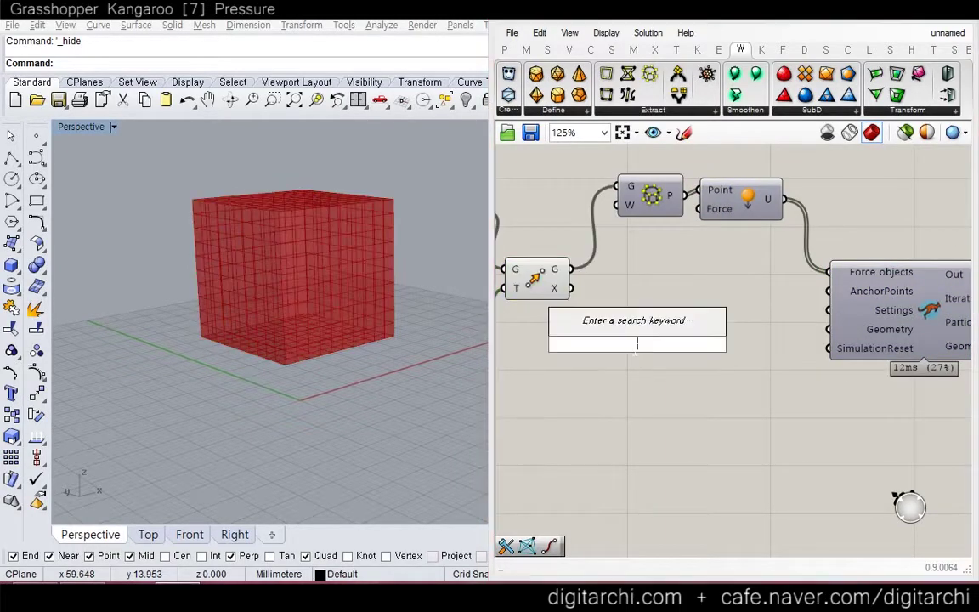
text(spring)
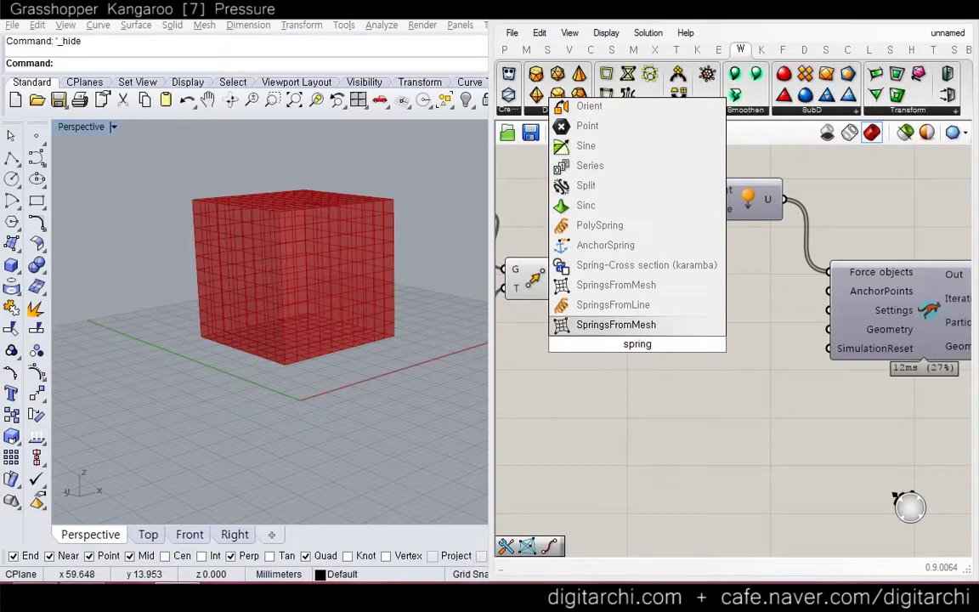
key(Up)
key(Return)
drag(571, 343, 676, 355)
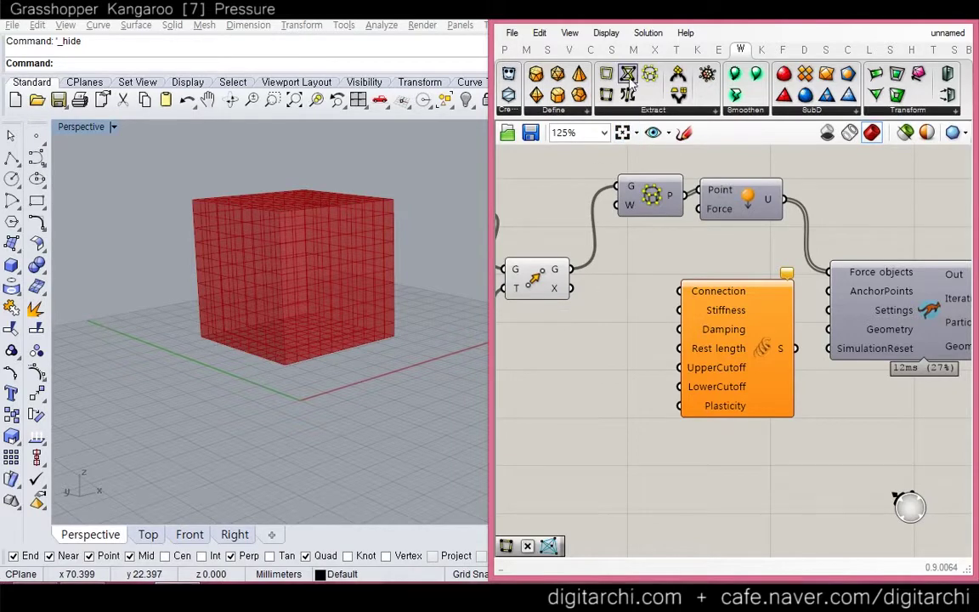
Step: Add Weaverbird's mesh edges component between Move and SpringsFromLine, connecting the moved mesh to it and its lines to Connection
drag(604, 76, 583, 295)
drag(730, 344, 758, 348)
mouse_move(622, 294)
mouse_down()
mouse_move(706, 295)
mouse_move(633, 310)
mouse_up()
Step: Add a Length component fed by the mesh edge lines, connect it to Rest length, and align the spring components
double_click(593, 367)
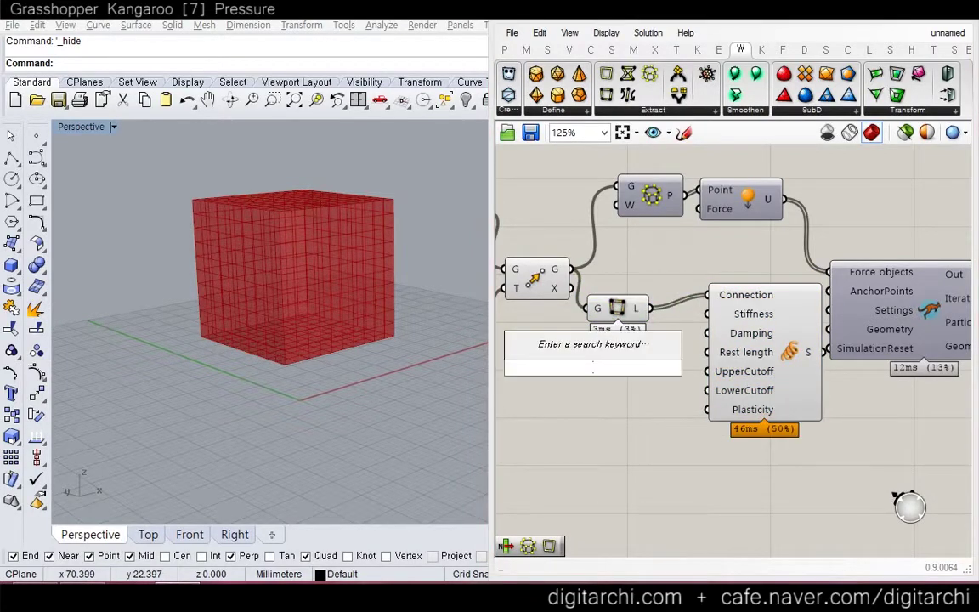
text(length)
key(Return)
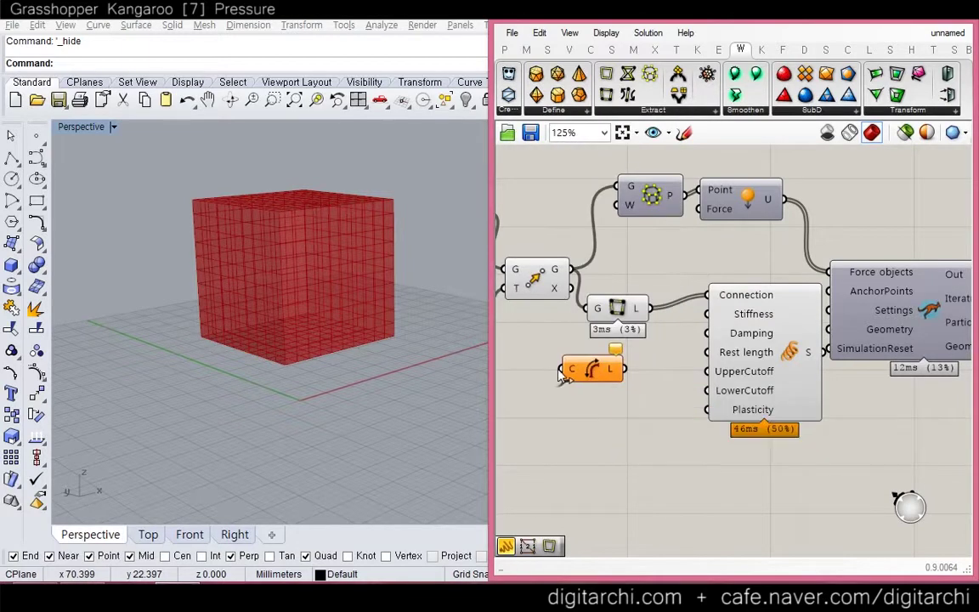
drag(559, 370, 650, 310)
mouse_move(626, 369)
mouse_down()
mouse_move(707, 353)
mouse_move(621, 368)
mouse_up()
drag(746, 360, 735, 377)
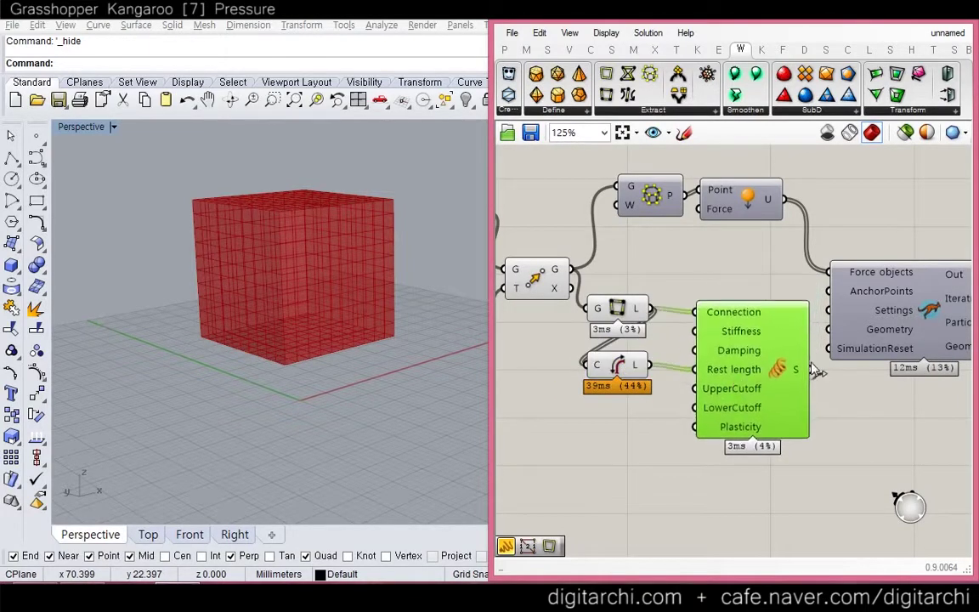
Step: Flatten Kangaroo's Force objects input with the spring output connected alongside UnaryForce
right_click(857, 281)
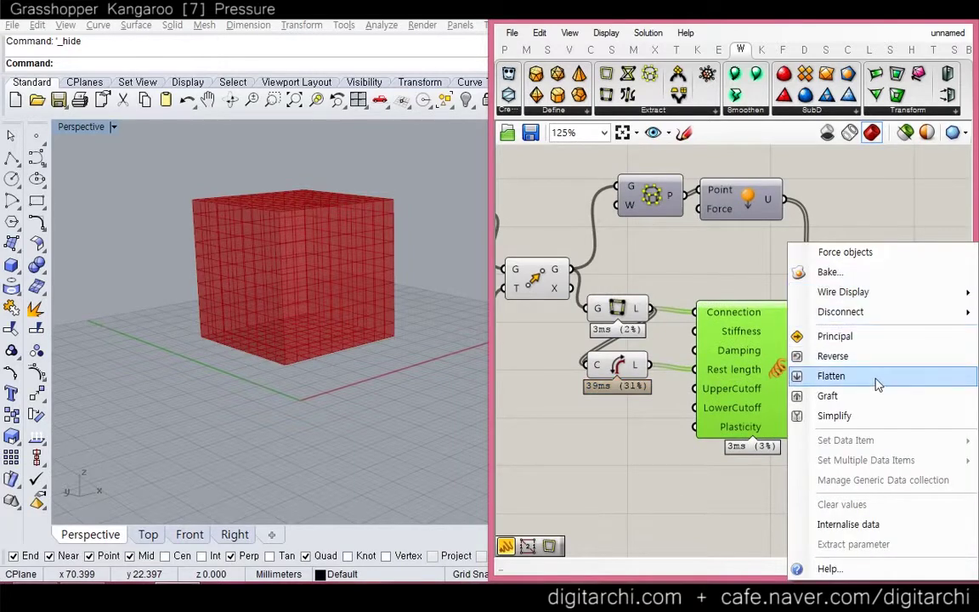
click(877, 385)
scroll(837, 302, down, 4)
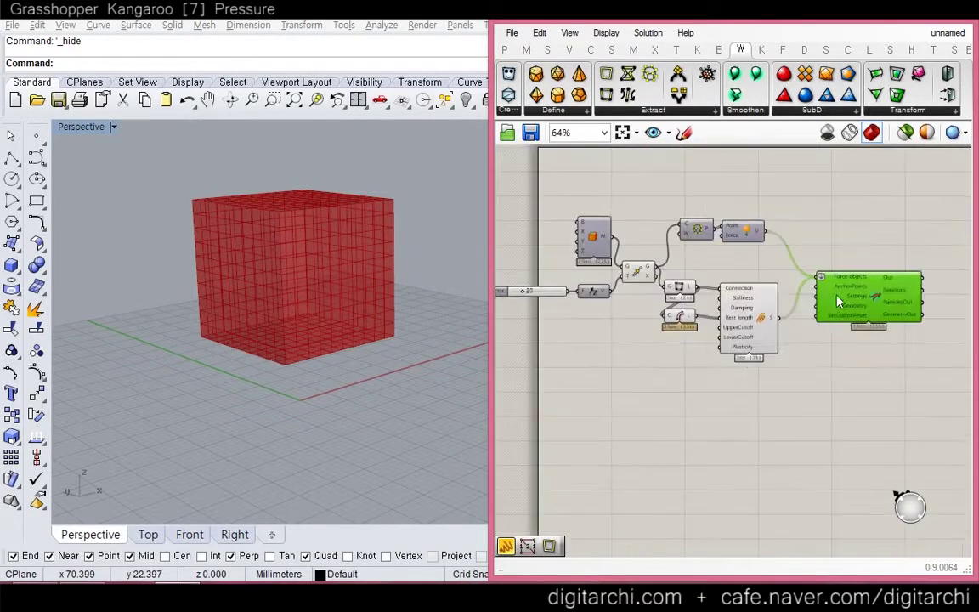
scroll(838, 302, down, 1)
scroll(774, 291, up, 1)
Step: Connect the Move component's G output to Kangaroo's Geometry input
click(738, 266)
scroll(737, 265, up, 3)
click(578, 288)
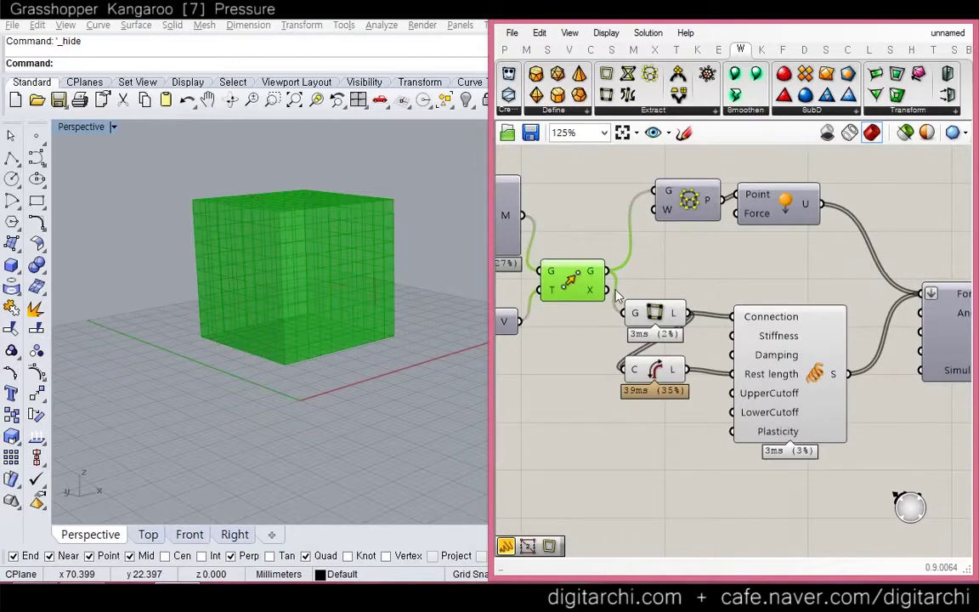
scroll(617, 295, down, 1)
drag(577, 253, 830, 316)
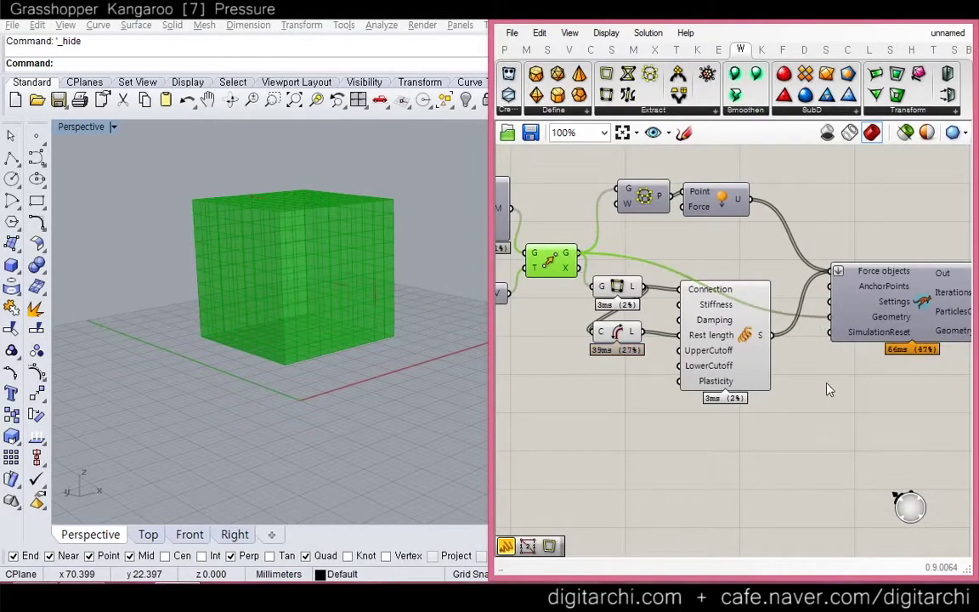
Step: Run the Kangaroo simulation, stop it, and close the playback controls
double_click(813, 413)
double_click(928, 310)
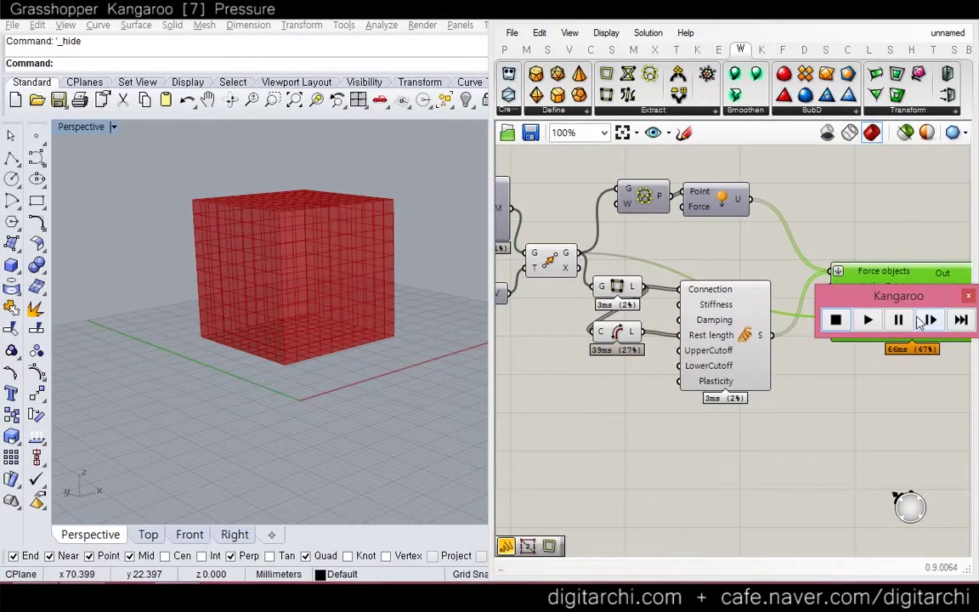
click(866, 319)
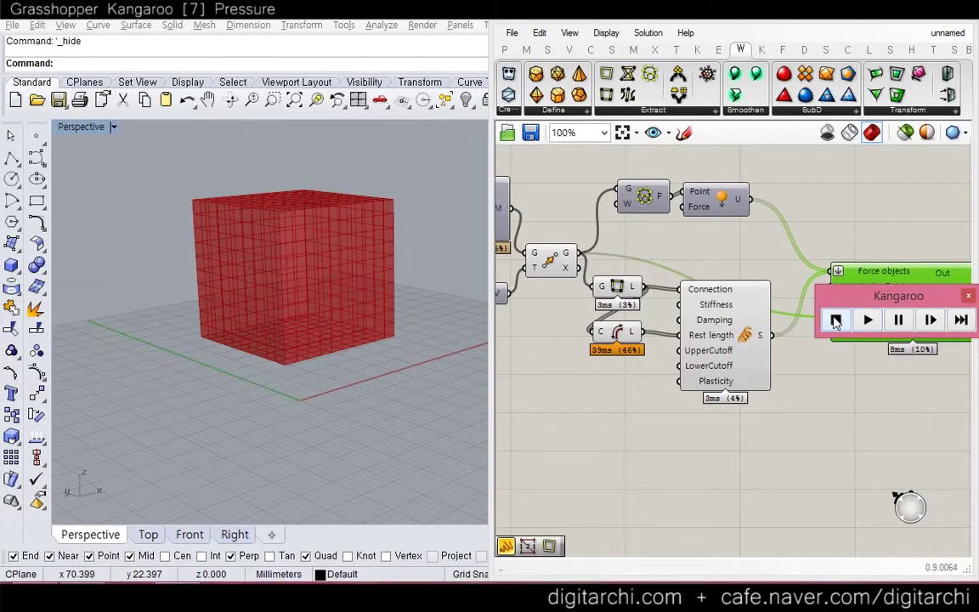
click(835, 319)
click(968, 296)
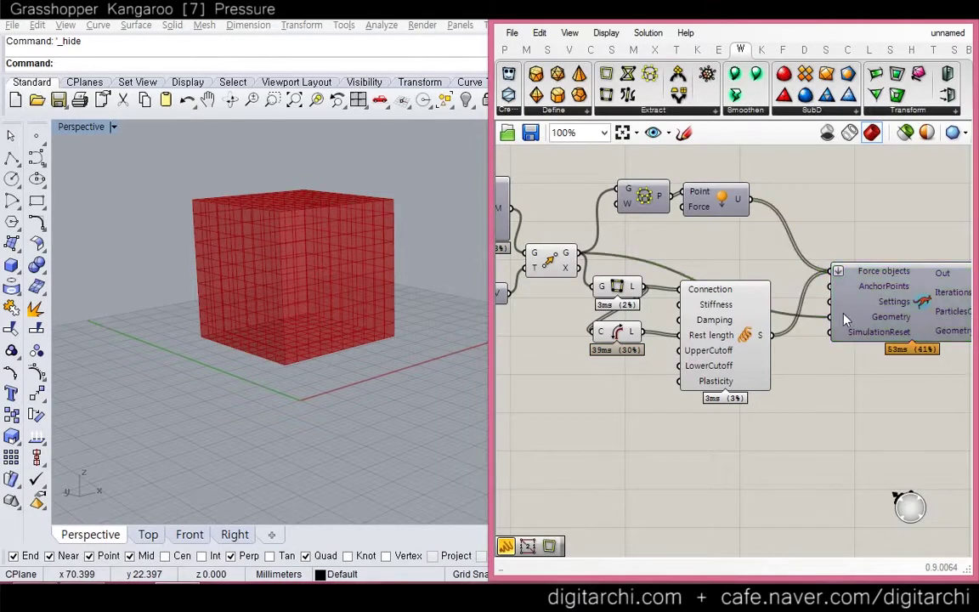
click(872, 313)
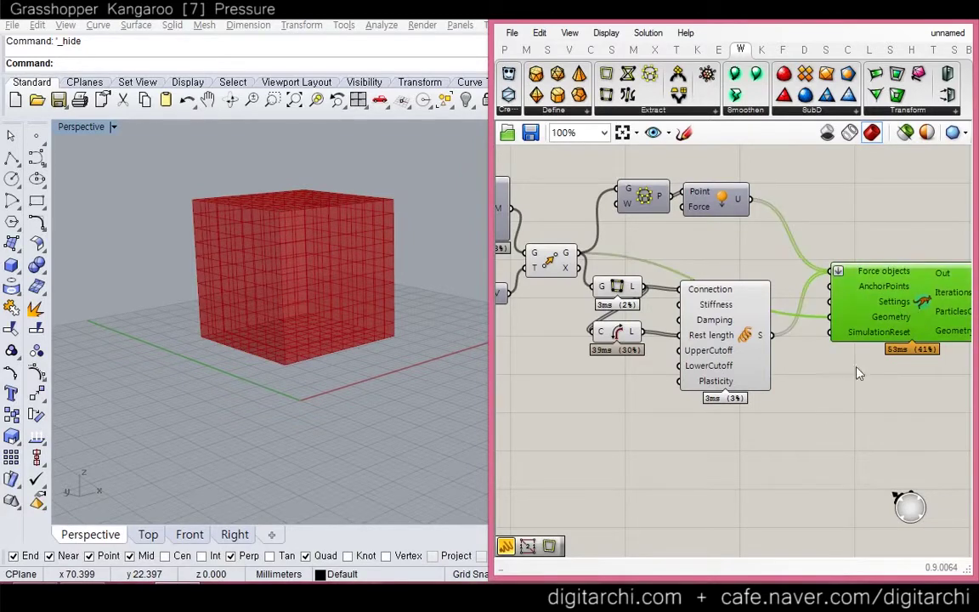
double_click(821, 398)
click(755, 219)
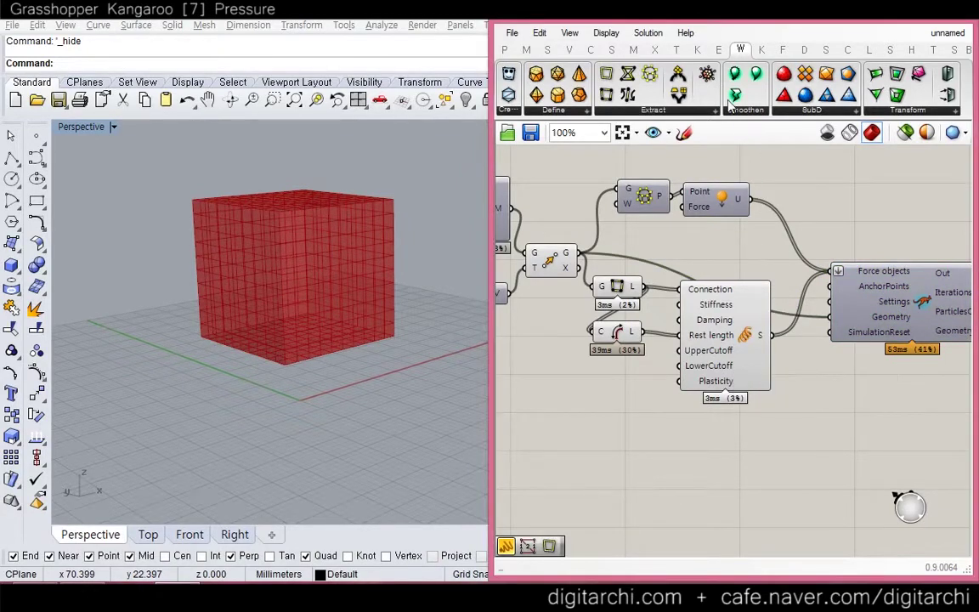
Step: Add a Kangaroo Settings component below the springs and connect it to Kangaroo's Settings input
click(761, 49)
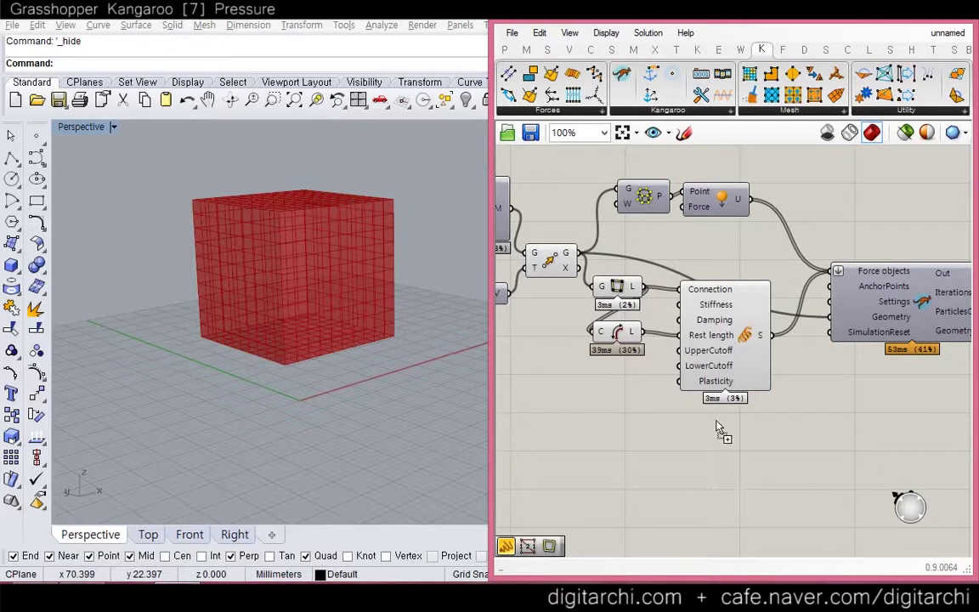
drag(717, 421, 704, 519)
click(705, 492)
right_drag(701, 435, 683, 361)
drag(752, 452, 815, 227)
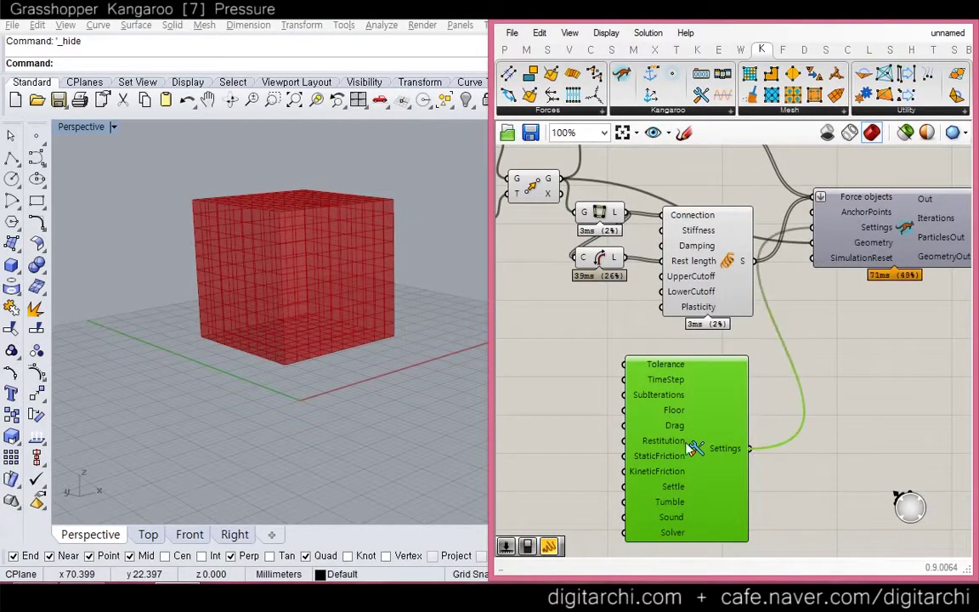
Step: Add a Boolean Toggle beside the Settings component, connect it to the Floor input, and set it to True
click(534, 440)
double_click(546, 440)
text(toggle)
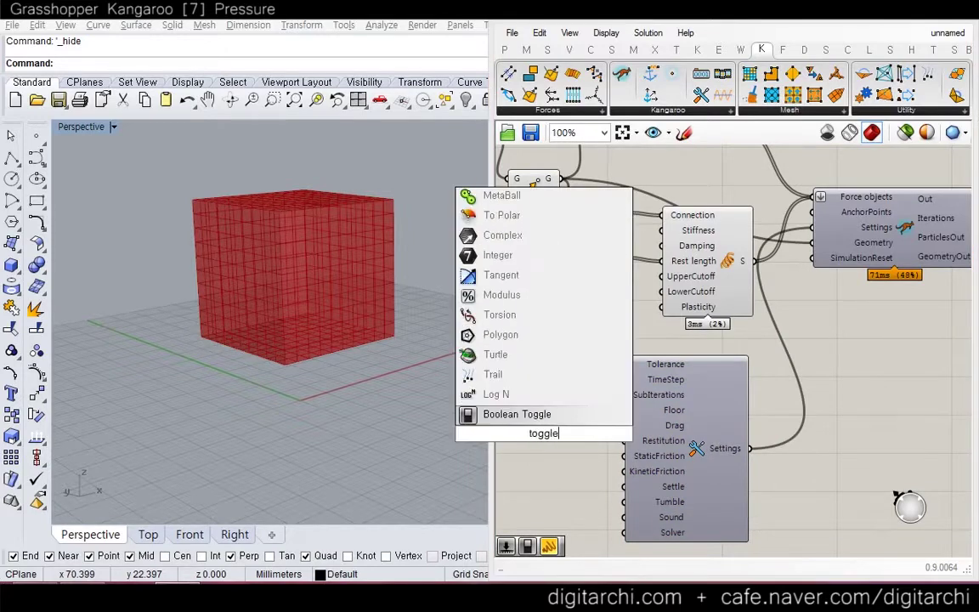
key(Return)
drag(585, 434, 617, 417)
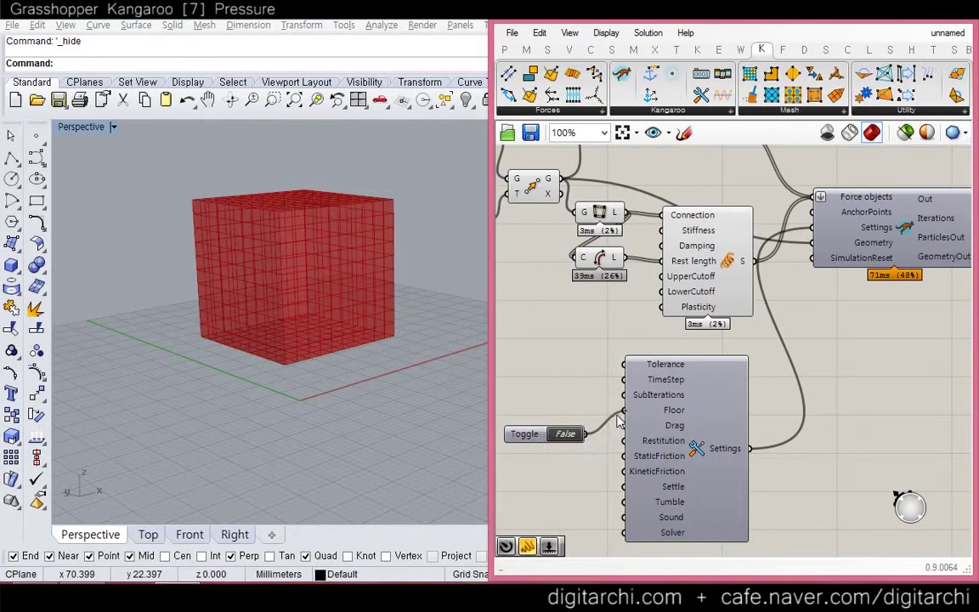
drag(527, 439, 547, 421)
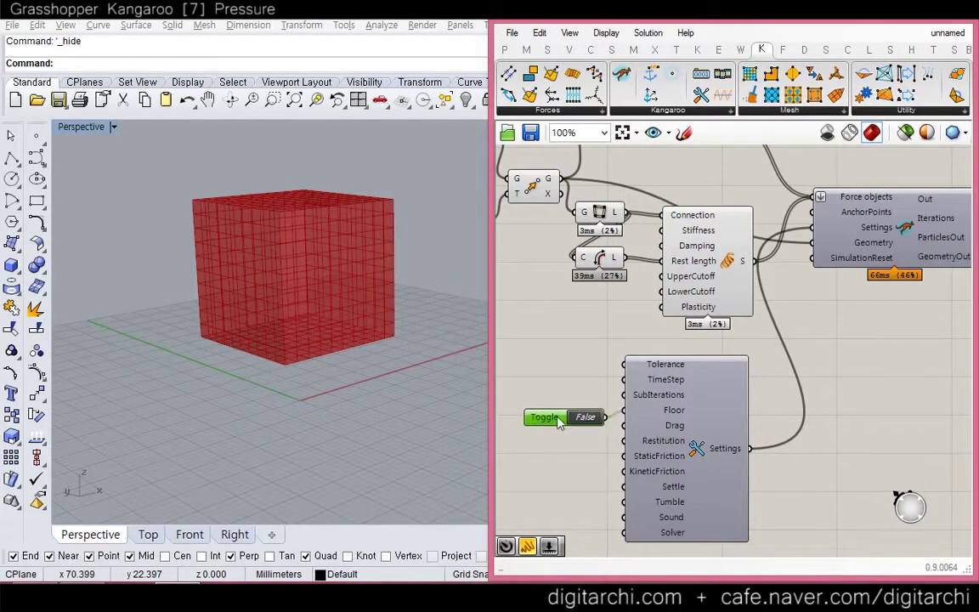
Step: Open Kangaroo's playback controls, start the simulation with the floor setting, and stop it
right_drag(810, 305, 760, 347)
double_click(866, 227)
click(836, 229)
click(809, 233)
click(807, 307)
drag(715, 293, 720, 294)
Step: Close the playback controls and turn on the Kangaroo component's preview
click(858, 272)
middle_click(861, 269)
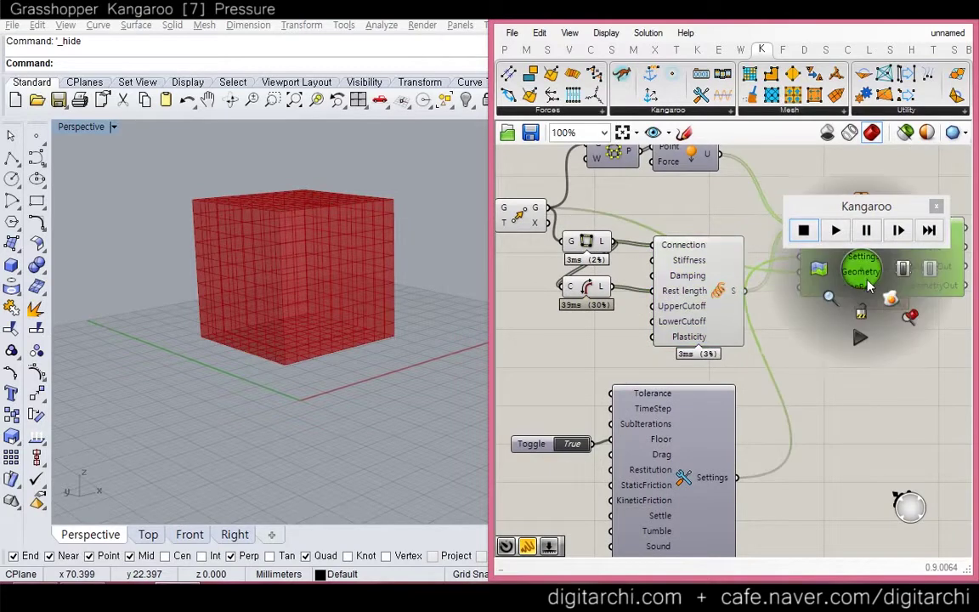
click(940, 206)
middle_click(911, 227)
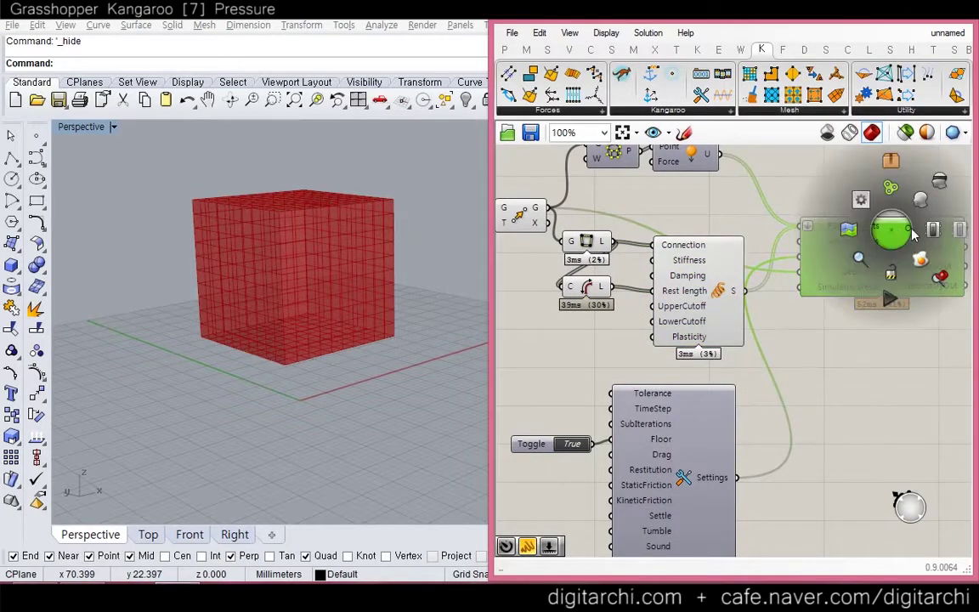
click(919, 201)
Step: Turn off the previews of the Move, mesh edges, Length and SpringsFromLine components
click(754, 204)
drag(756, 209, 668, 332)
middle_click(668, 332)
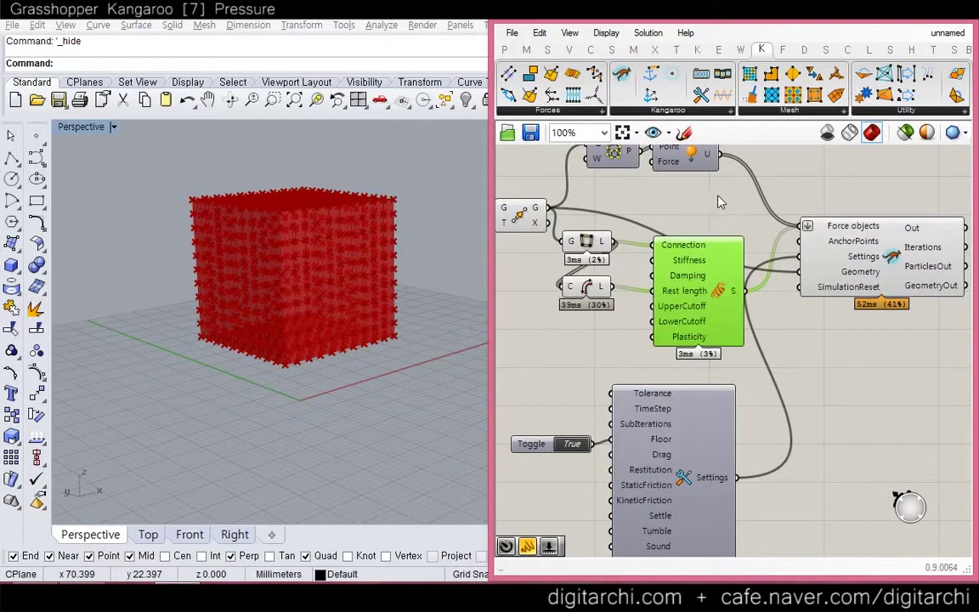
drag(718, 201, 539, 346)
middle_click(576, 341)
click(630, 300)
Step: Run the Kangaroo simulation again and inspect the falling mesh box in the Perspective view from closer and above
click(845, 273)
middle_click(846, 273)
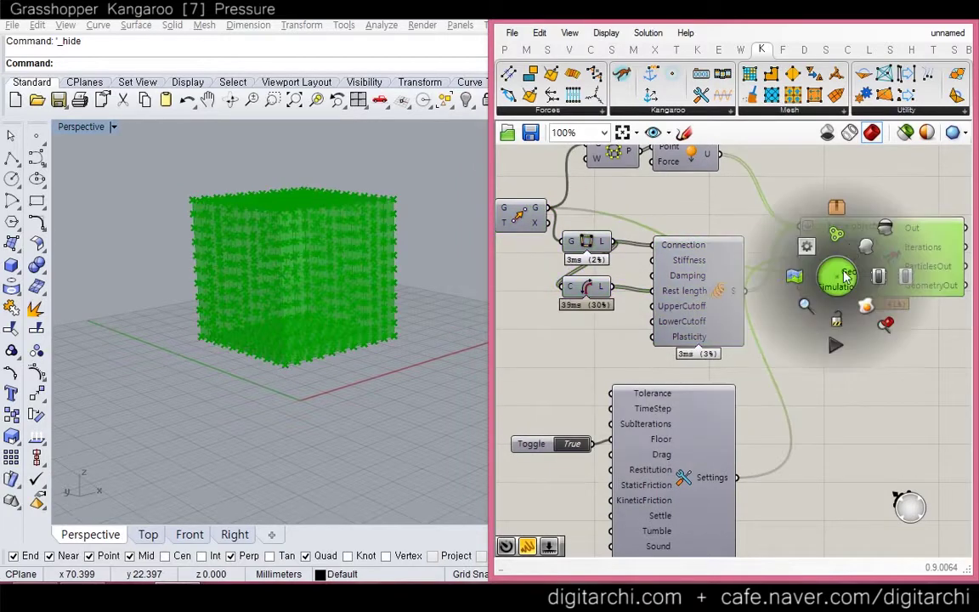
double_click(890, 268)
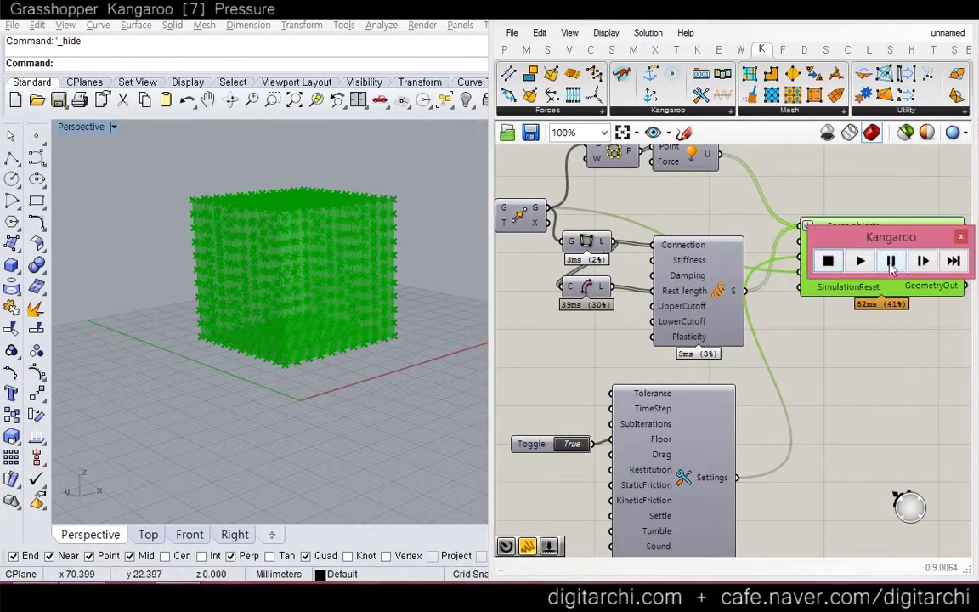
click(863, 267)
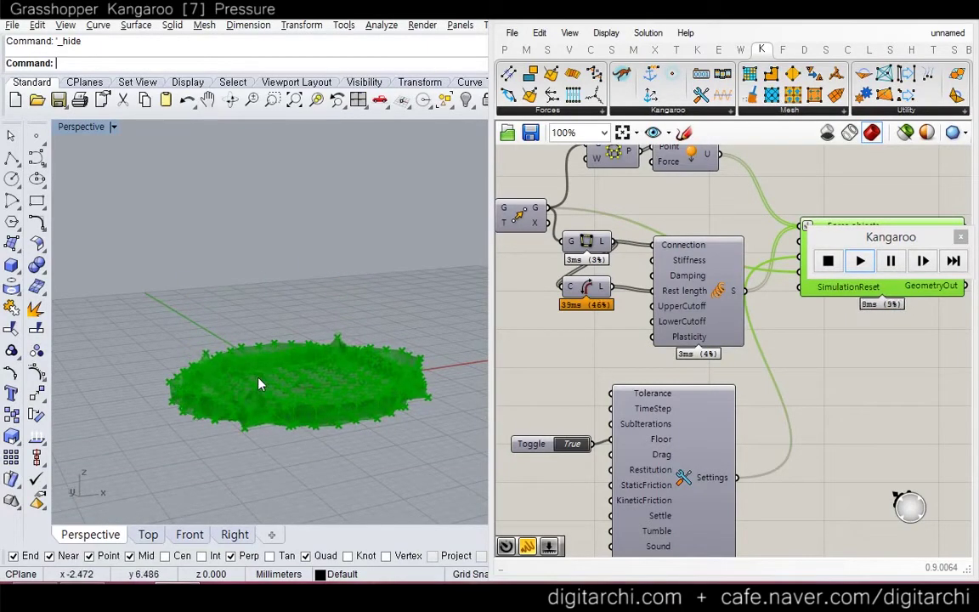
mouse_move(258, 384)
right_down()
mouse_move(243, 423)
mouse_move(263, 378)
right_up()
right_drag(338, 354, 308, 335)
right_drag(362, 434, 393, 438)
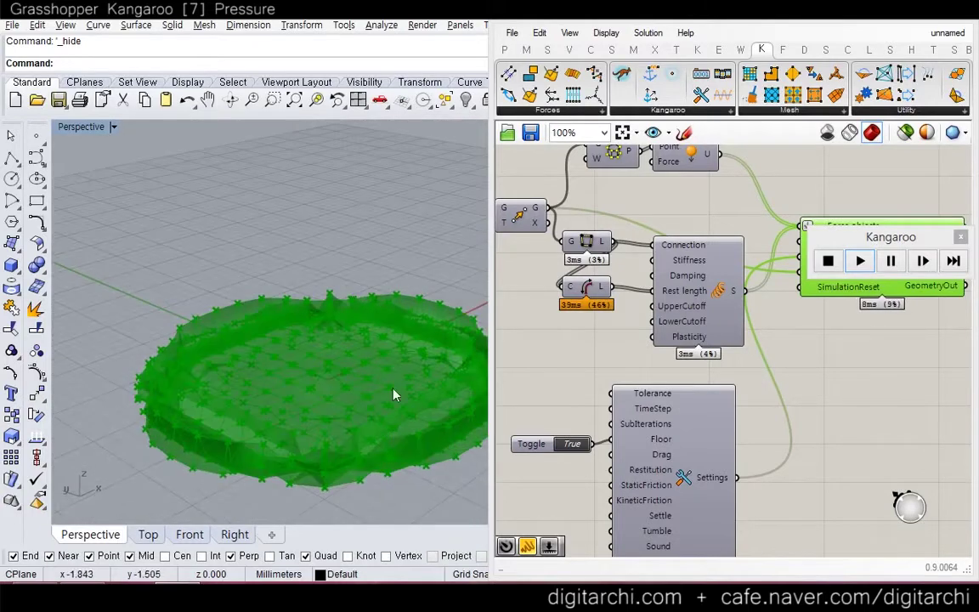
Step: Add a Geometry parameter fed by Kangaroo's GeometryOut and turn off the Kangaroo component's preview
right_drag(962, 373, 769, 327)
click(755, 323)
double_click(755, 321)
text(geo)
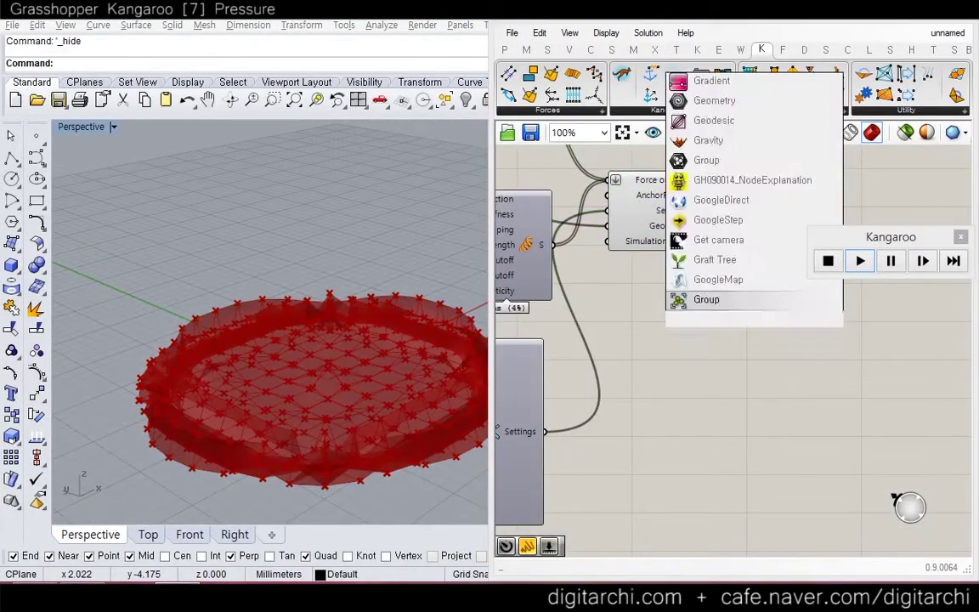
key(Return)
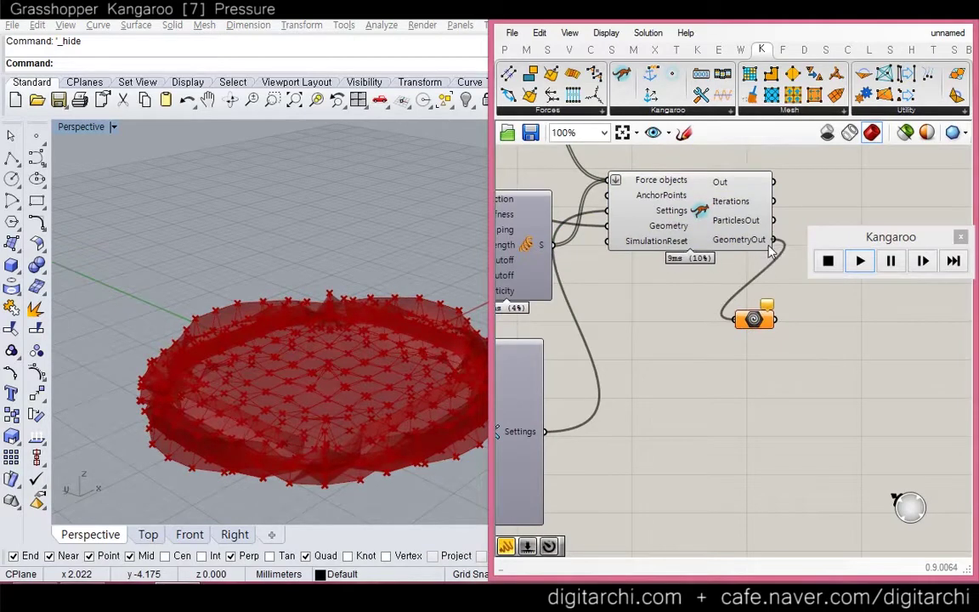
middle_click(706, 223)
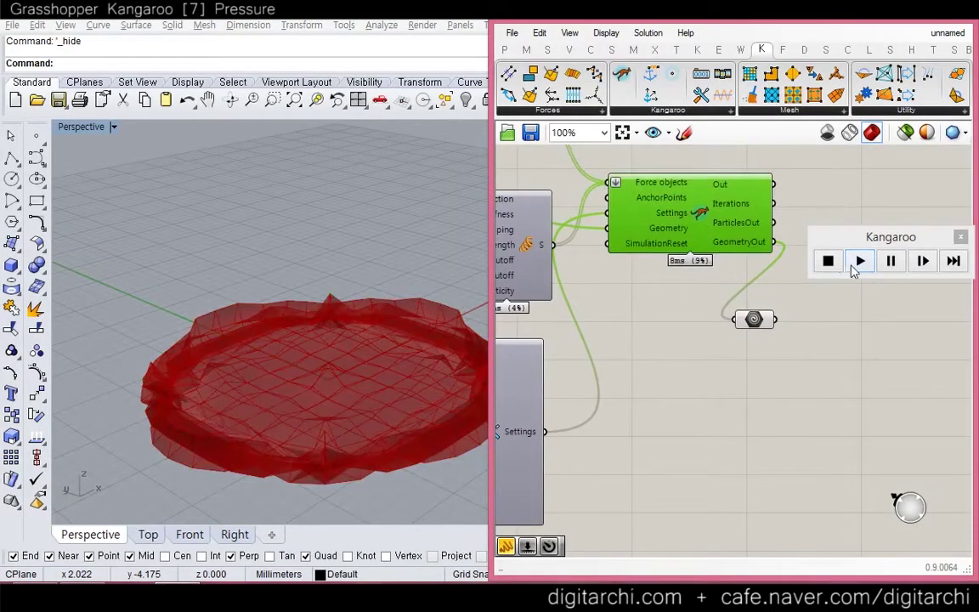
Step: Run the simulation with only the output geometry previewed and inspect the collapsed mesh box in the Perspective view
click(841, 262)
click(859, 261)
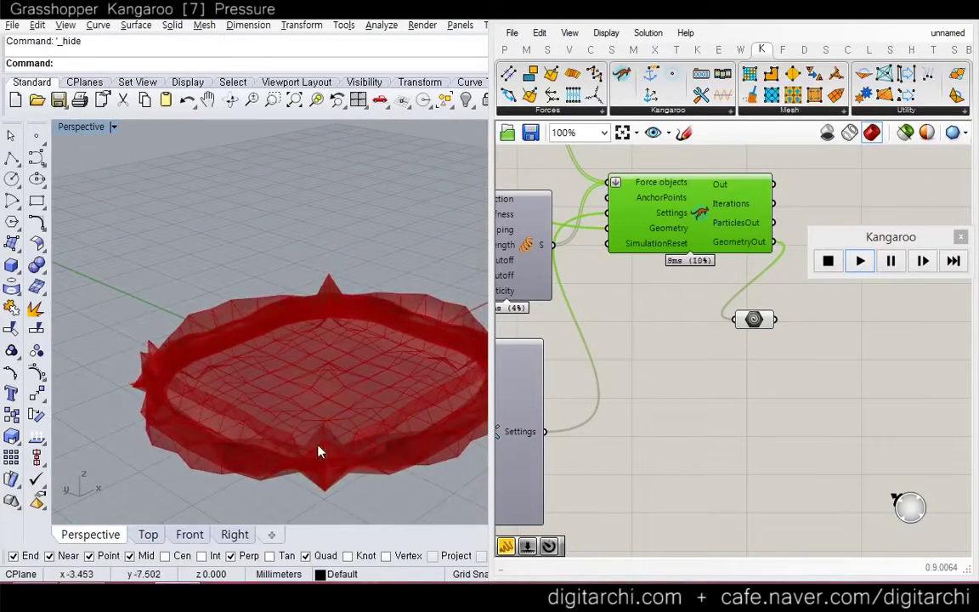
mouse_move(295, 374)
right_down()
mouse_move(299, 345)
mouse_move(287, 390)
right_up()
click(579, 315)
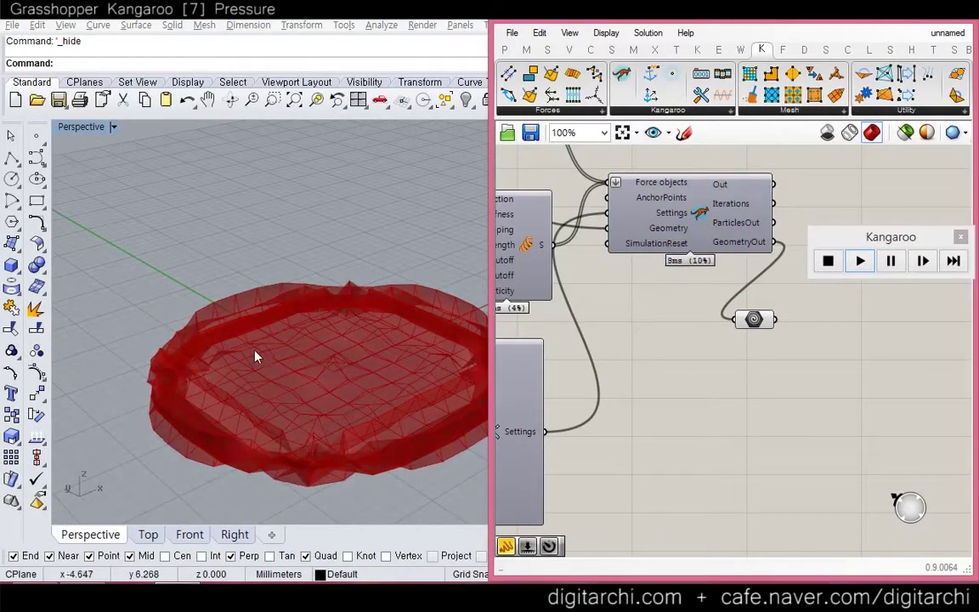
mouse_move(321, 281)
mouse_down()
mouse_move(327, 291)
mouse_move(229, 338)
mouse_up()
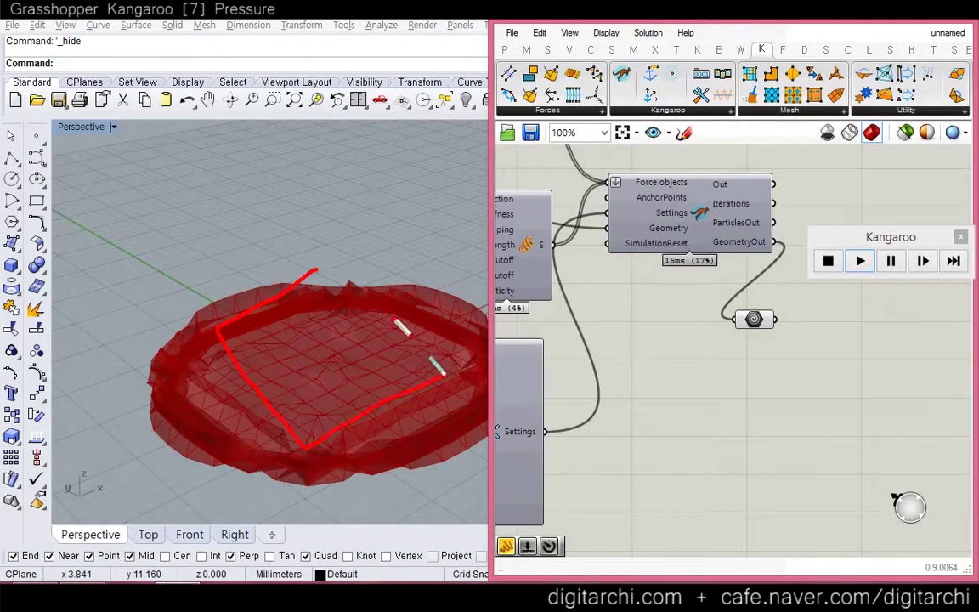
mouse_move(395, 319)
mouse_down()
mouse_move(341, 266)
mouse_move(316, 270)
mouse_up()
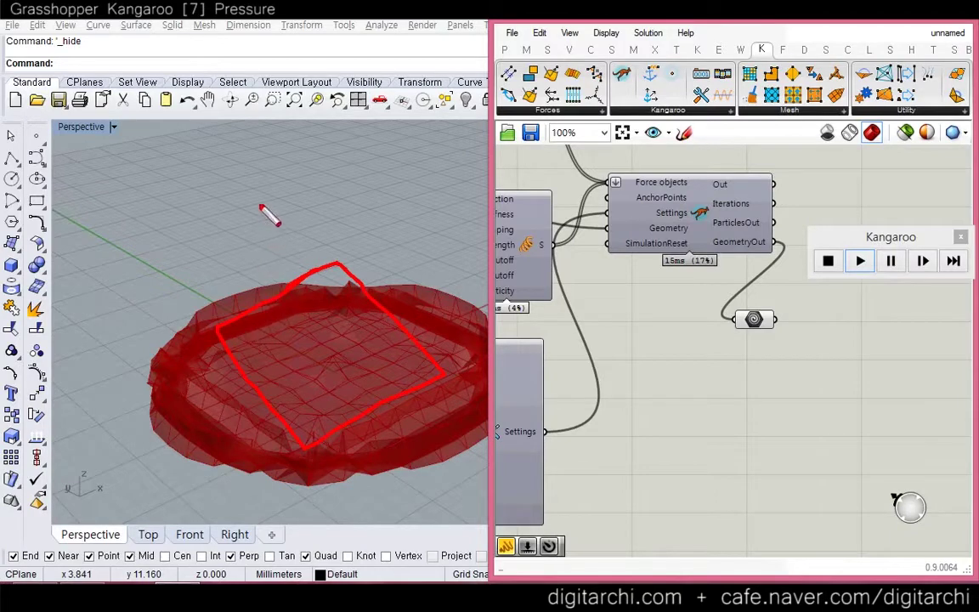
drag(252, 204, 214, 250)
drag(326, 214, 319, 250)
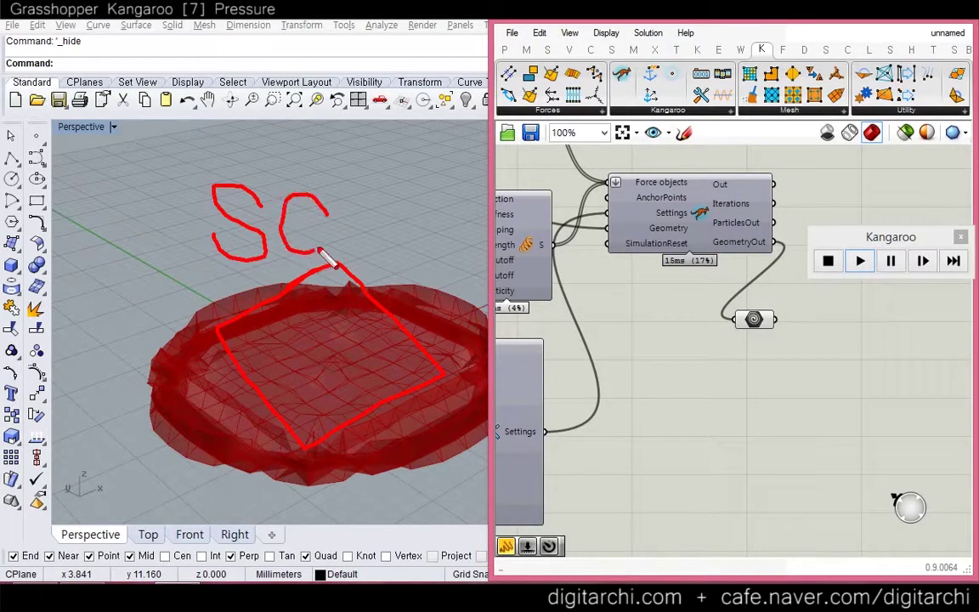
drag(202, 274, 307, 270)
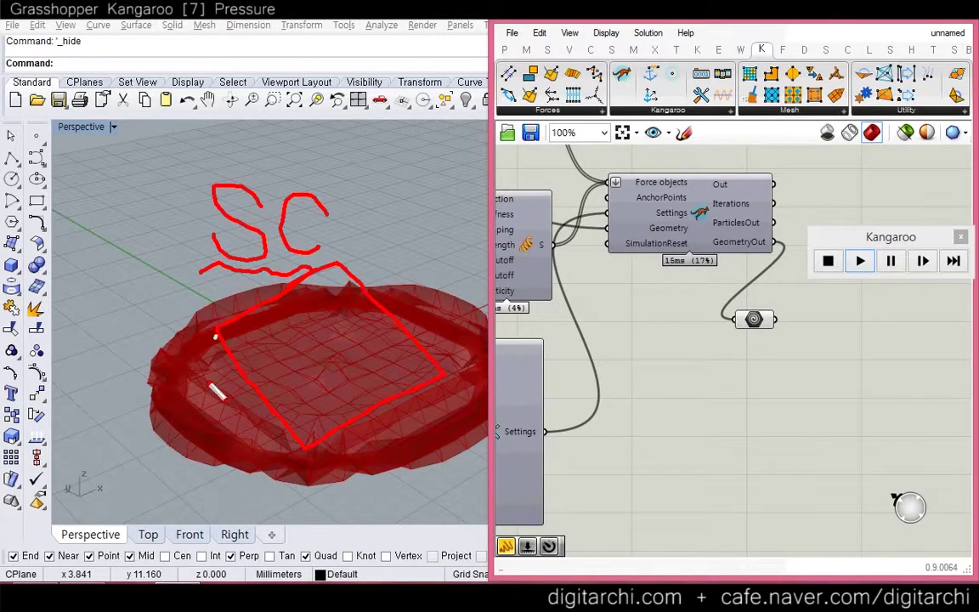
mouse_move(216, 338)
mouse_down()
mouse_move(290, 525)
mouse_move(304, 444)
mouse_up()
drag(441, 384, 331, 508)
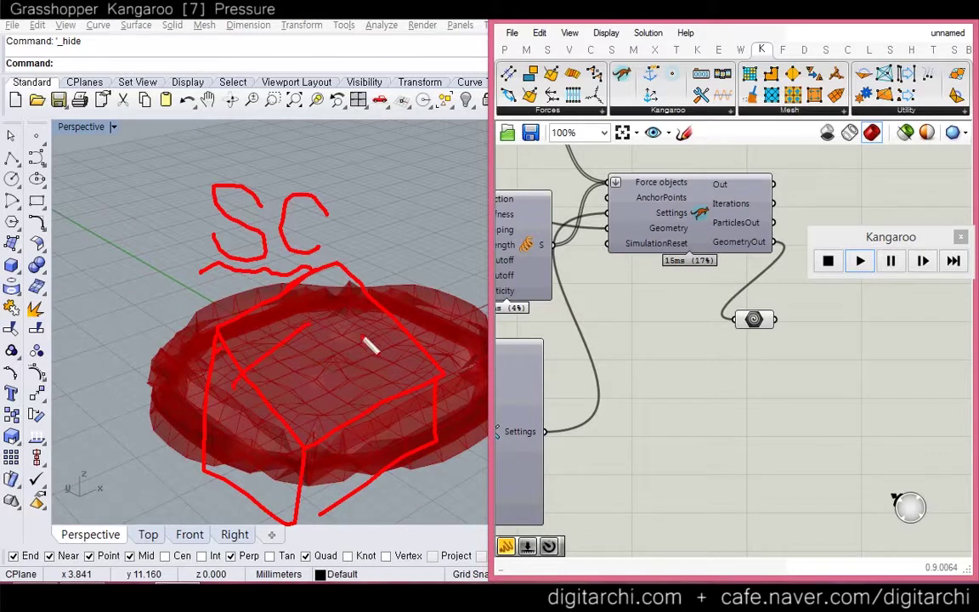
drag(361, 335, 209, 425)
drag(329, 393, 221, 456)
drag(327, 425, 294, 451)
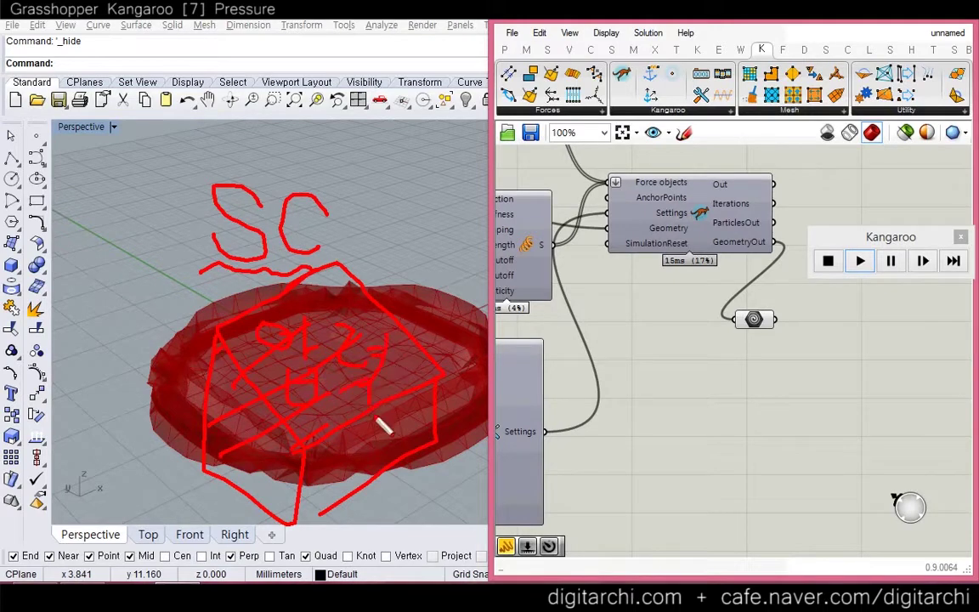
key(Escape)
Step: Move the Kangaroo Settings component and its floor toggle further down the canvas to make room below the springs
right_drag(563, 362, 742, 347)
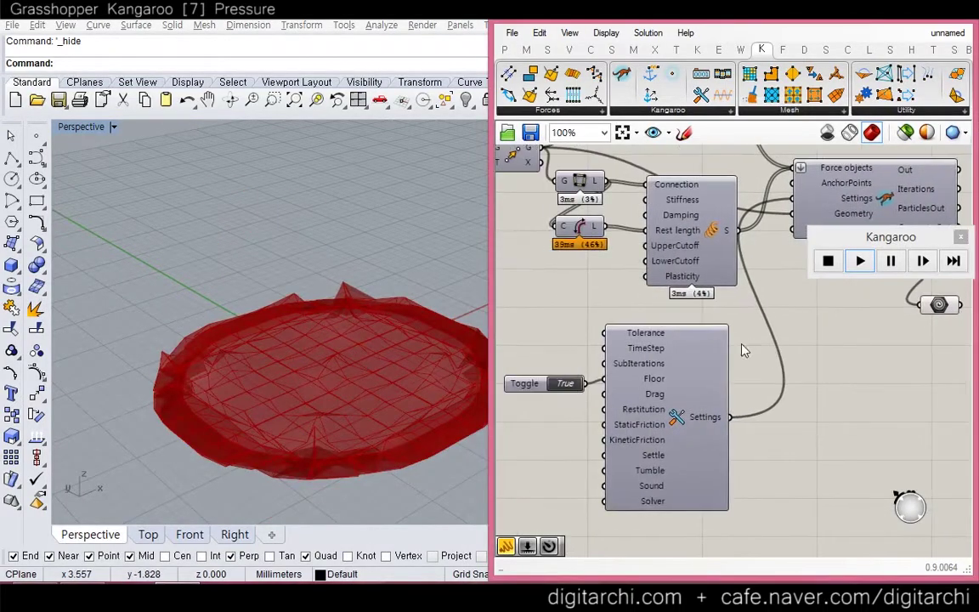
scroll(740, 347, down, 1)
right_drag(663, 338, 677, 347)
drag(755, 365, 599, 417)
drag(679, 387, 693, 497)
click(643, 354)
Step: Place Kangaroo's Pressure force component on the canvas below the SpringsFromLine component
right_drag(596, 235, 663, 305)
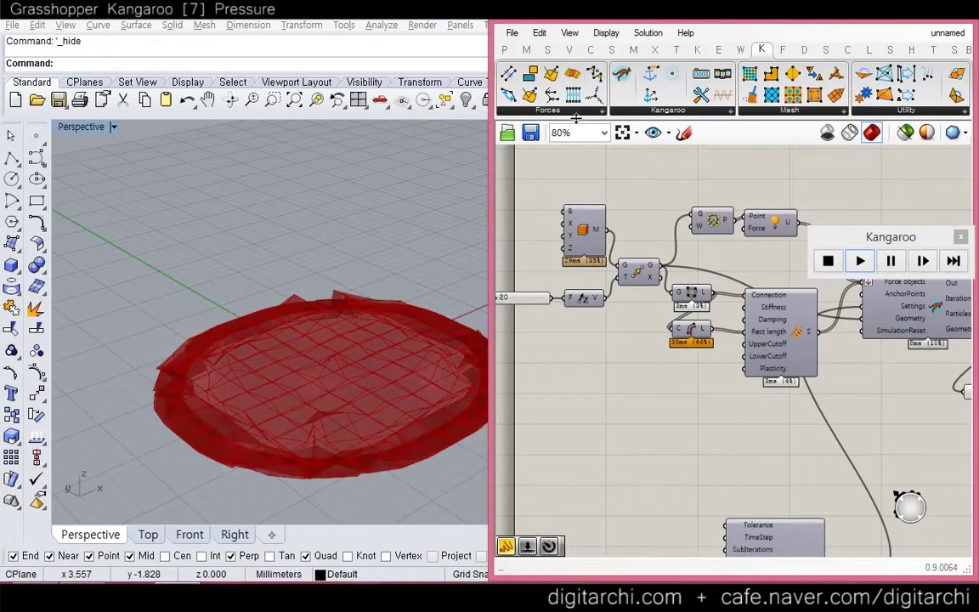
click(524, 111)
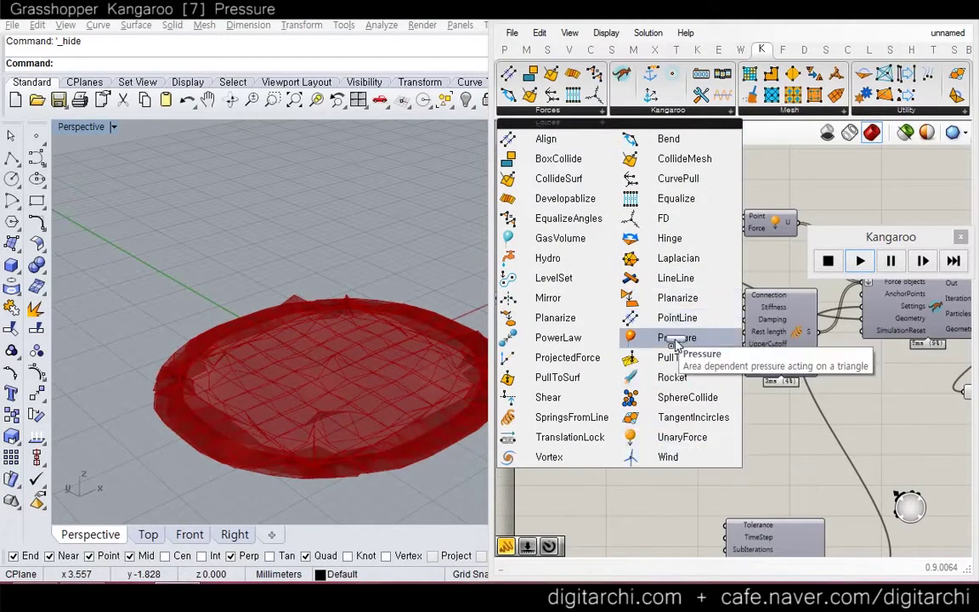
drag(676, 338, 762, 447)
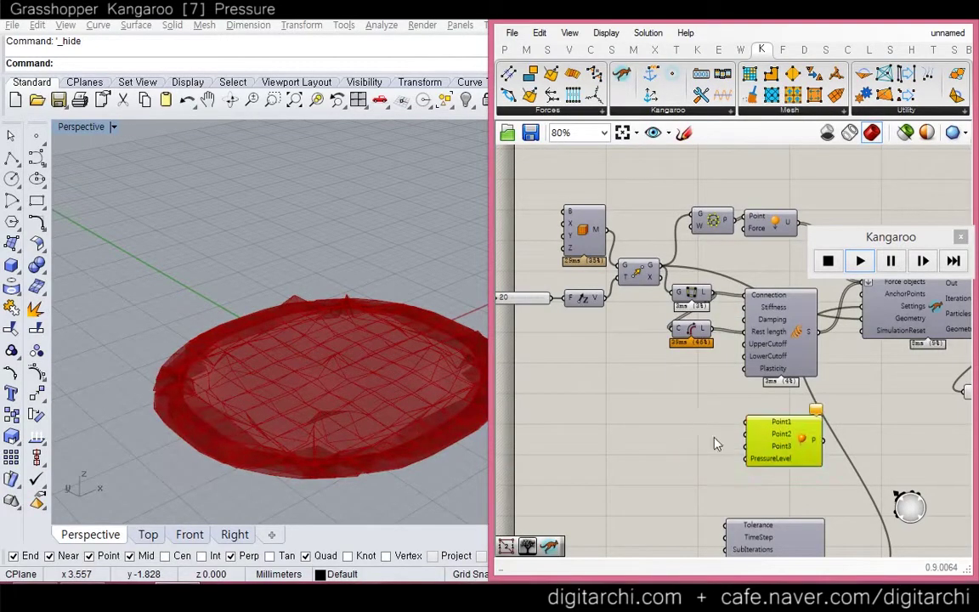
click(695, 424)
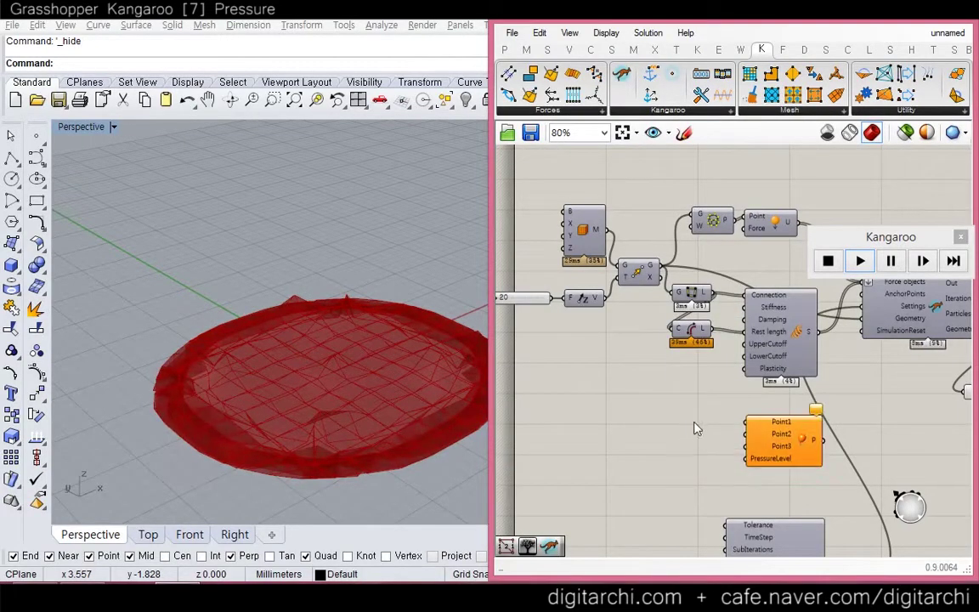
click(616, 383)
click(697, 50)
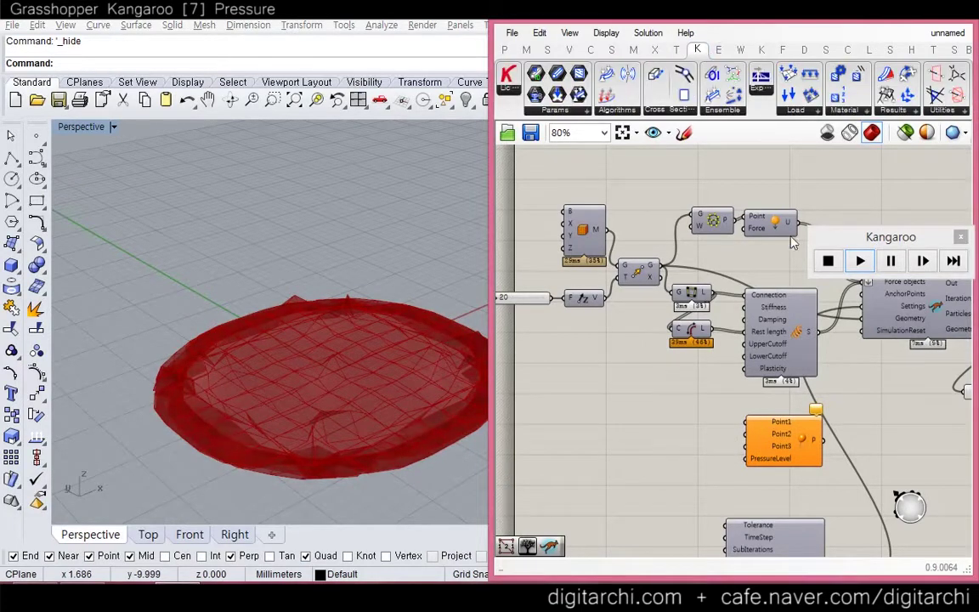
Step: Stop and reset the Kangaroo simulation so the mesh box is back at its raised starting position
right_drag(933, 333, 794, 339)
click(828, 261)
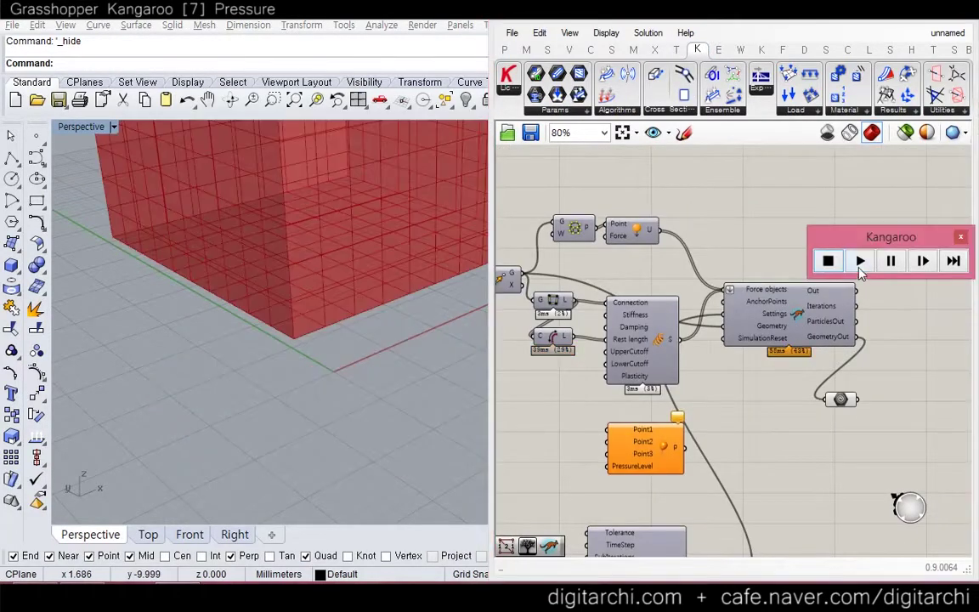
right_drag(442, 314, 293, 367)
right_drag(583, 314, 650, 319)
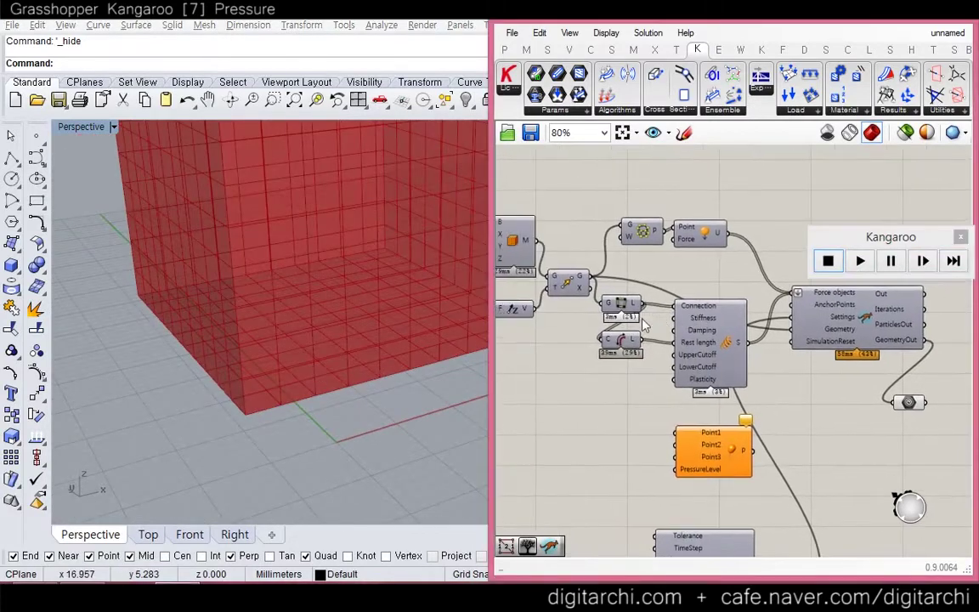
Step: Shift the Mesh Box, Unit Z and Move components away from the springs to open a gap after Move
drag(581, 353, 477, 216)
right_drag(546, 272, 623, 285)
drag(623, 283, 528, 270)
click(599, 259)
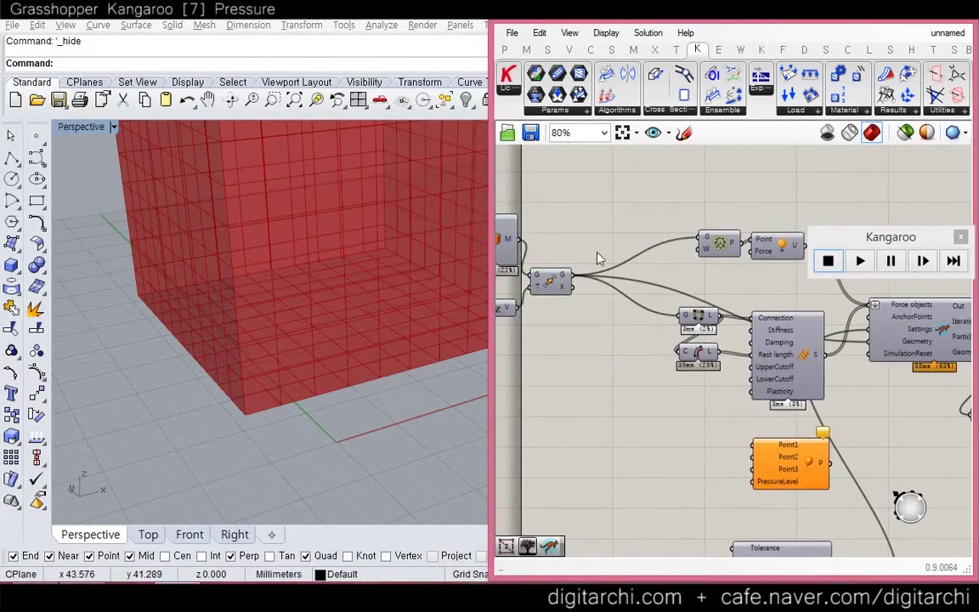
Step: Add a Triangulate component after Move and reroute Move's downstream geometry connections through its mesh output
double_click(601, 257)
text(tran)
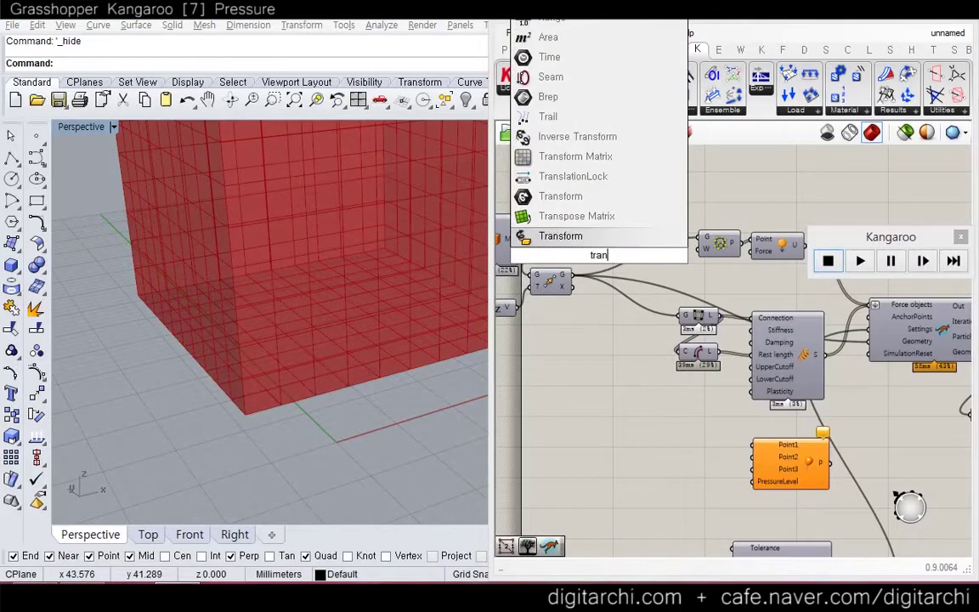
text(i)
key(BackSpace)
key(BackSpace)
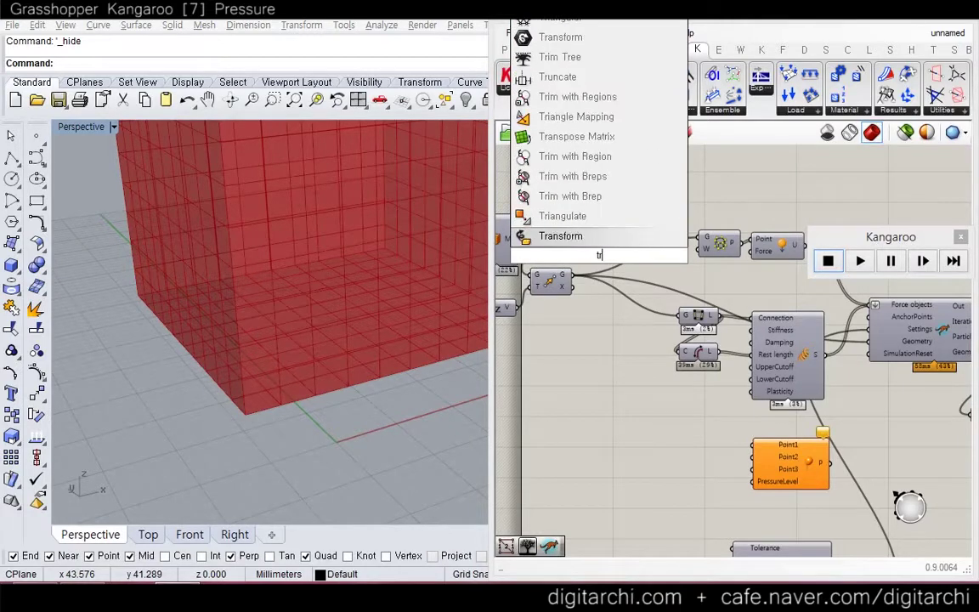
text(iangel)
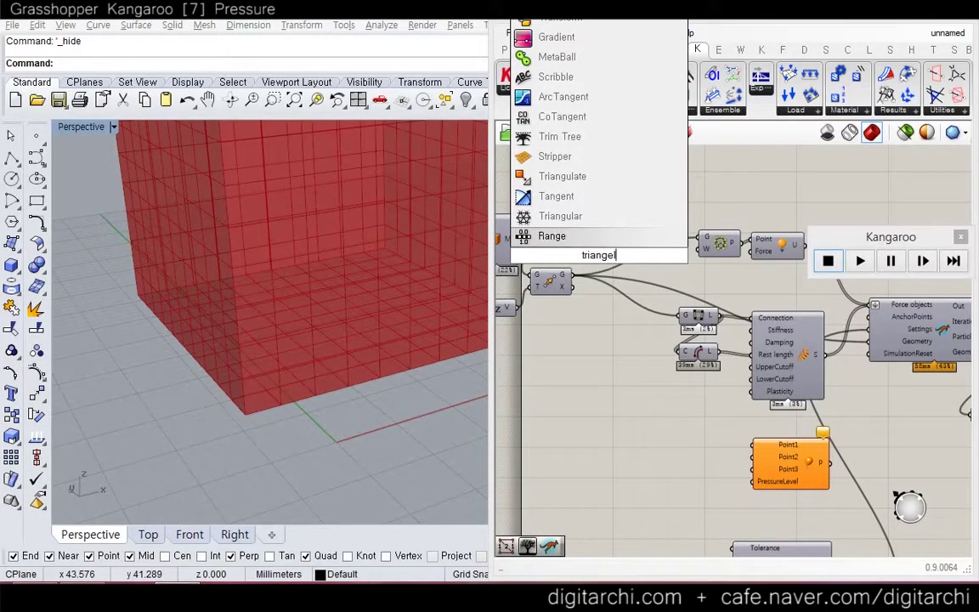
key(BackSpace)
key(BackSpace)
key(BackSpace)
key(BackSpace)
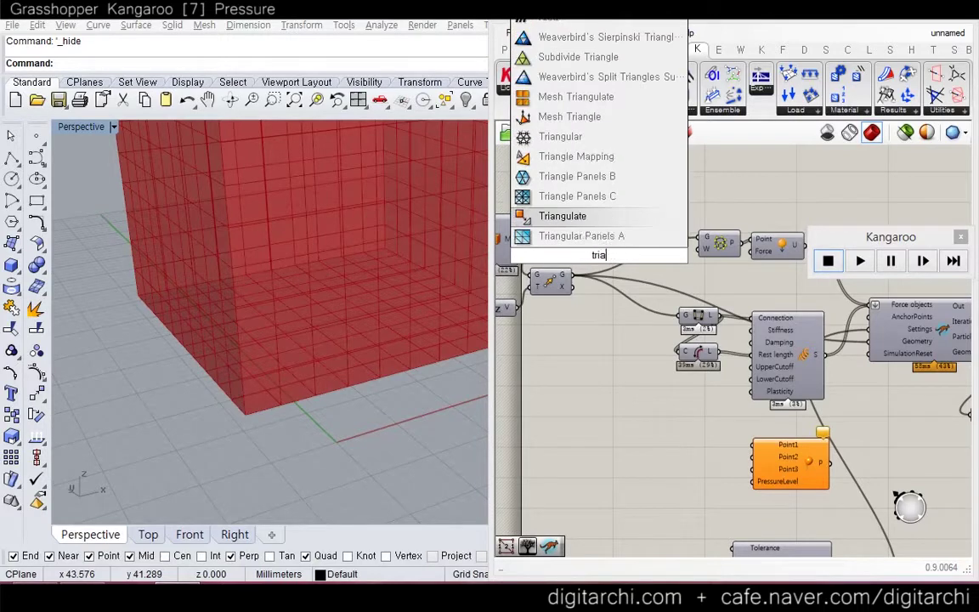
key(Return)
click(618, 287)
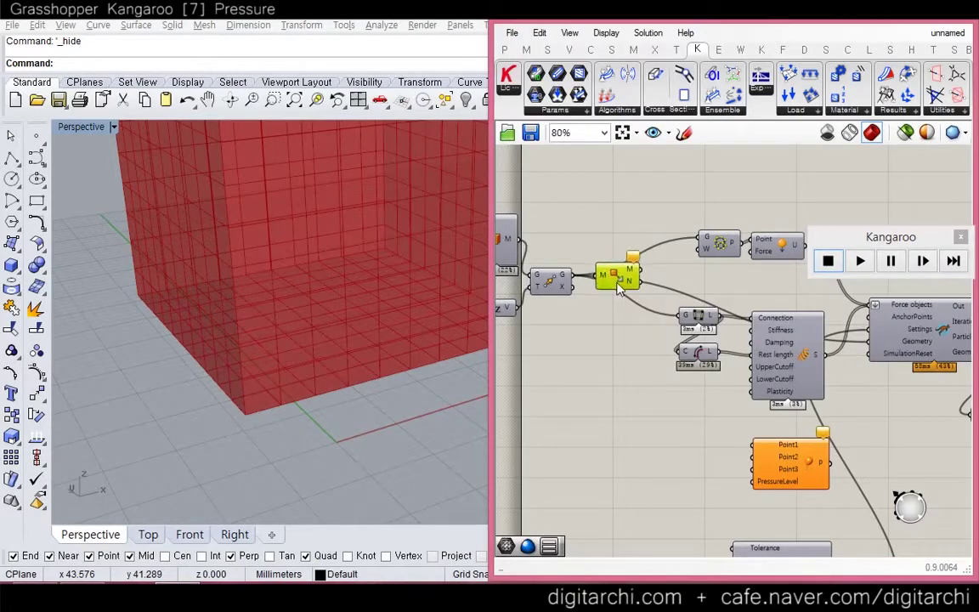
ctrl+shift+drag(572, 278, 598, 275)
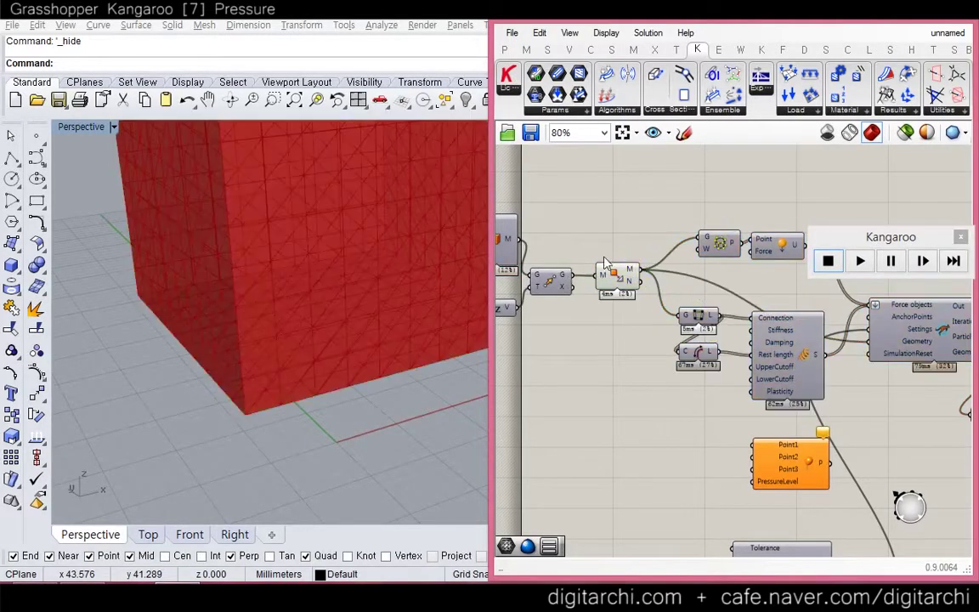
Step: Examine the triangulated faces and their corner points along the mesh box's lower edge in the Perspective view
right_drag(395, 302, 340, 407)
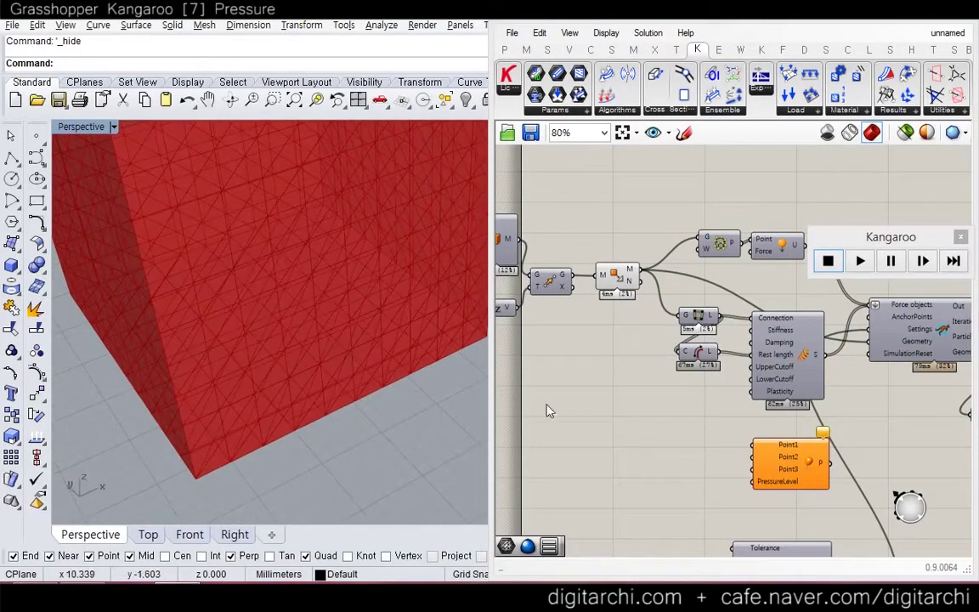
right_drag(693, 427, 658, 380)
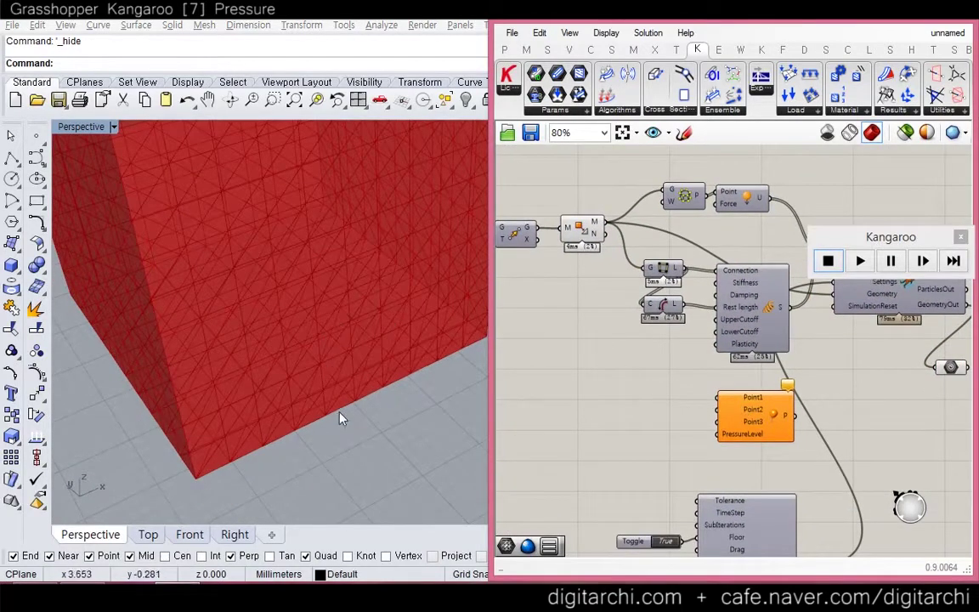
right_drag(339, 413, 309, 428)
scroll(200, 465, up, 7)
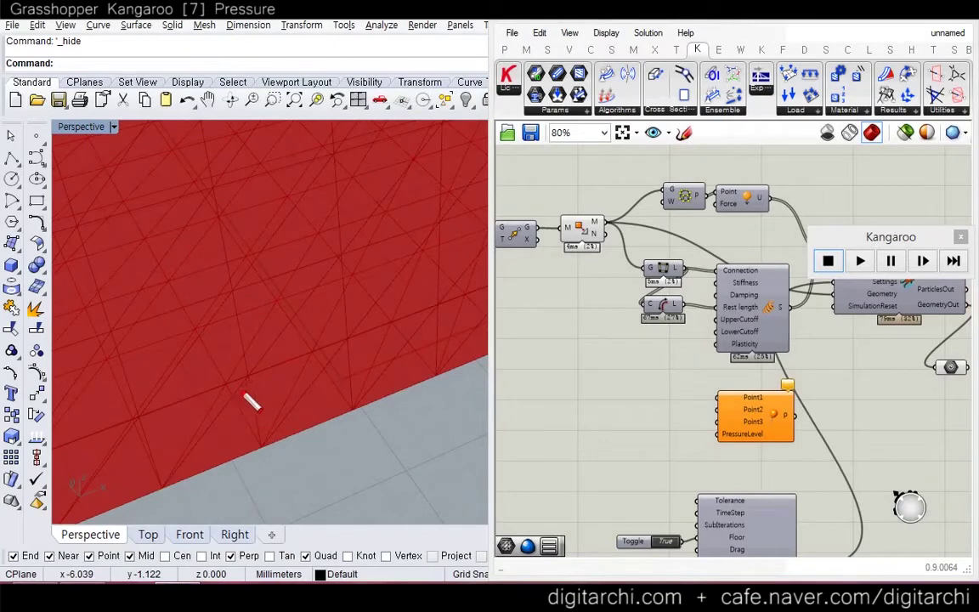
mouse_move(188, 481)
mouse_down()
mouse_move(254, 464)
mouse_move(262, 397)
mouse_up()
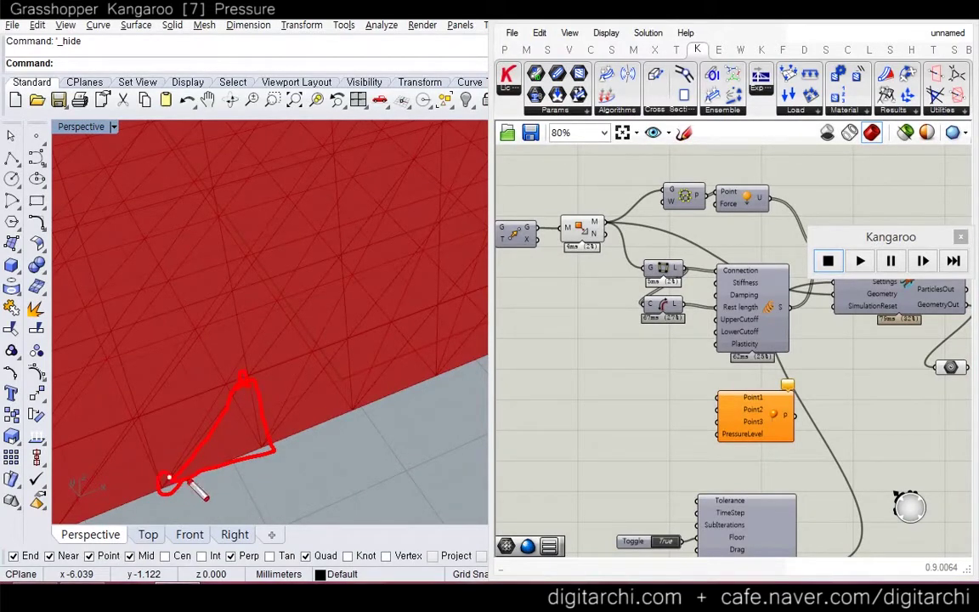
drag(272, 470, 270, 448)
mouse_move(346, 345)
mouse_down()
mouse_move(270, 445)
mouse_move(350, 415)
mouse_move(347, 341)
mouse_up()
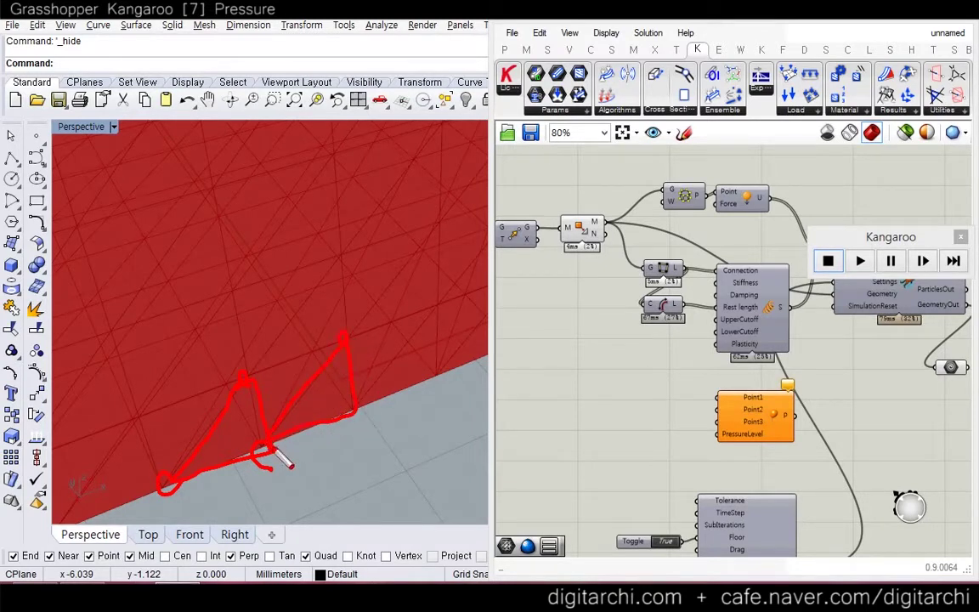
drag(353, 413, 355, 423)
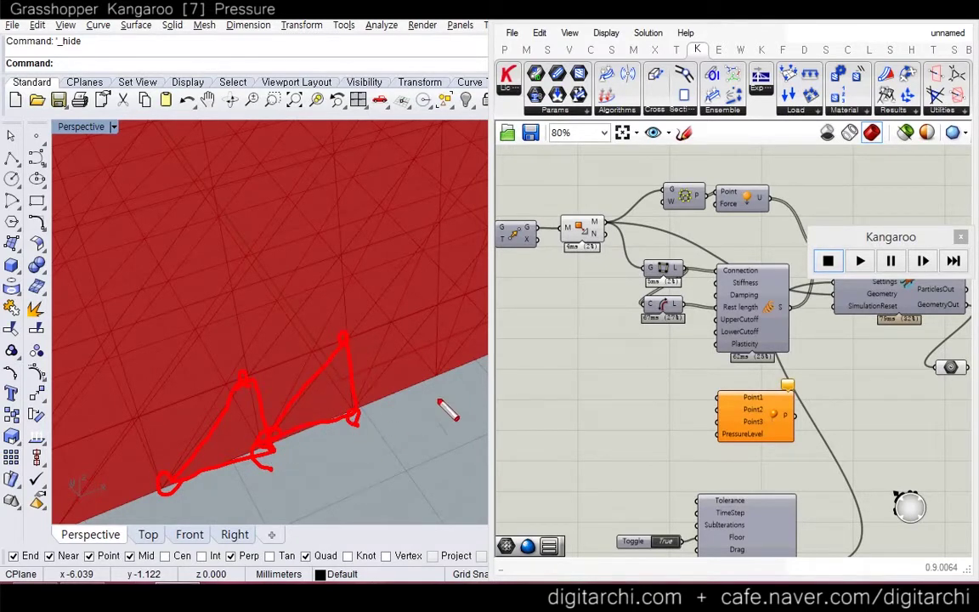
key(Escape)
Step: Add a Deconstruct Mesh component below Triangulate and feed it the triangulated mesh
double_click(520, 349)
text(dec)
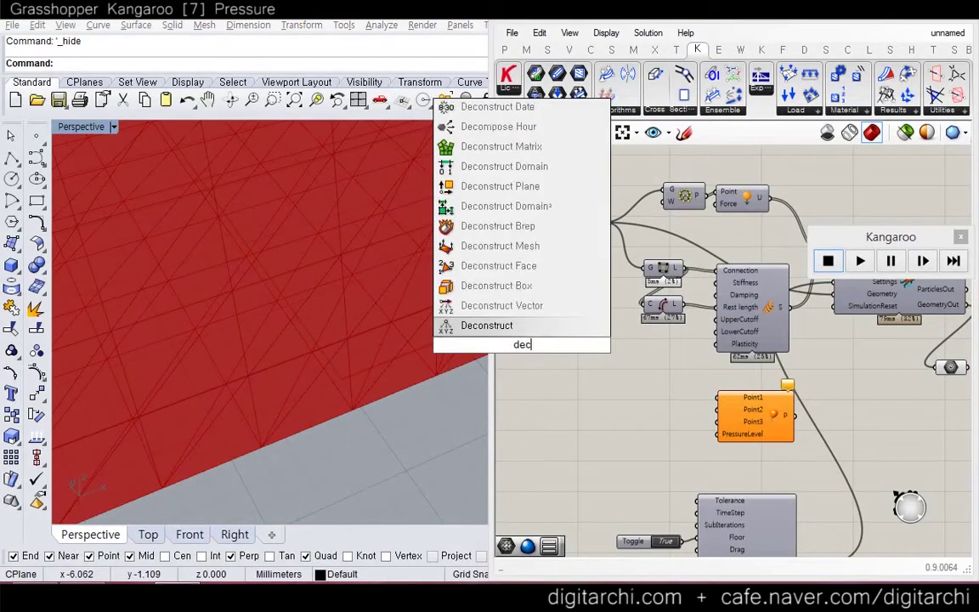
text(onstructmesh)
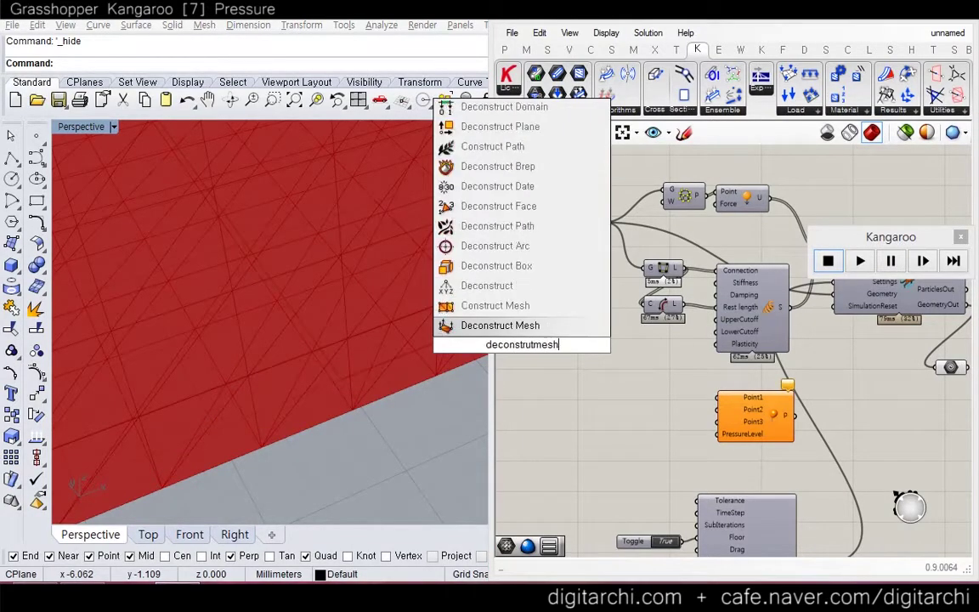
key(Return)
drag(524, 352, 579, 345)
drag(602, 223, 558, 337)
scroll(582, 340, up, 3)
scroll(565, 336, down, 3)
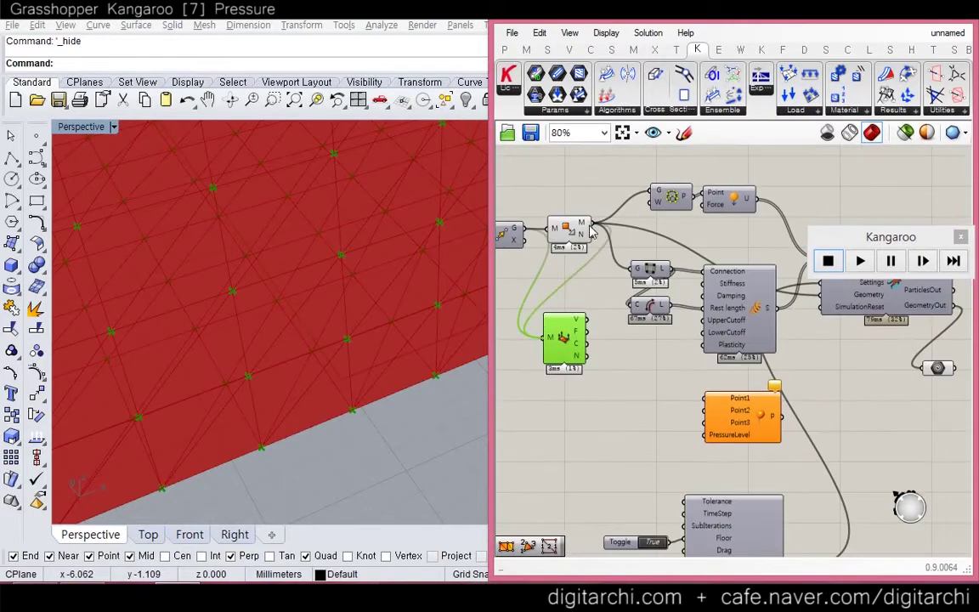
Step: Inspect the vertex and face lists output by the Deconstruct Mesh component
scroll(587, 289, up, 5)
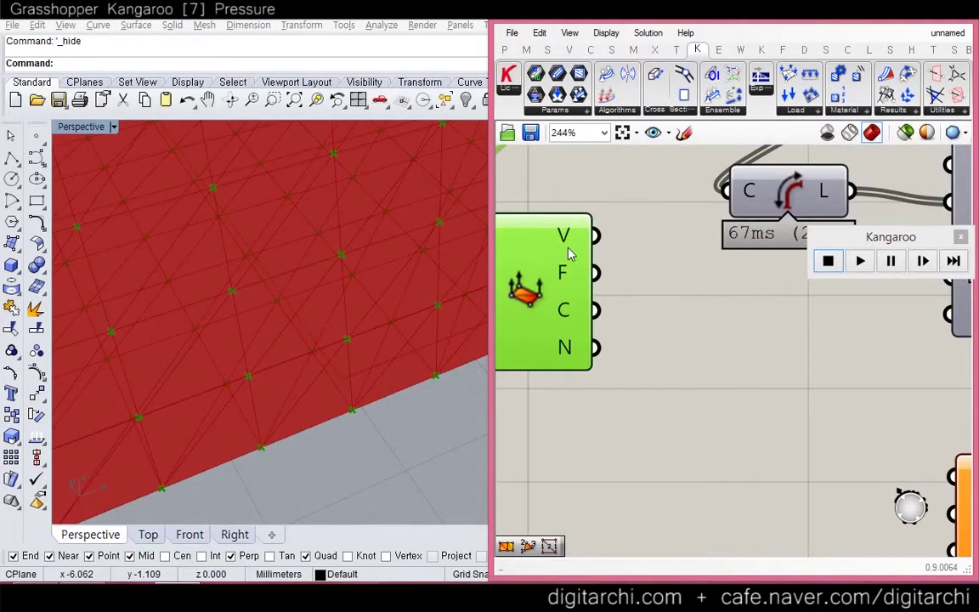
mouse_move(571, 245)
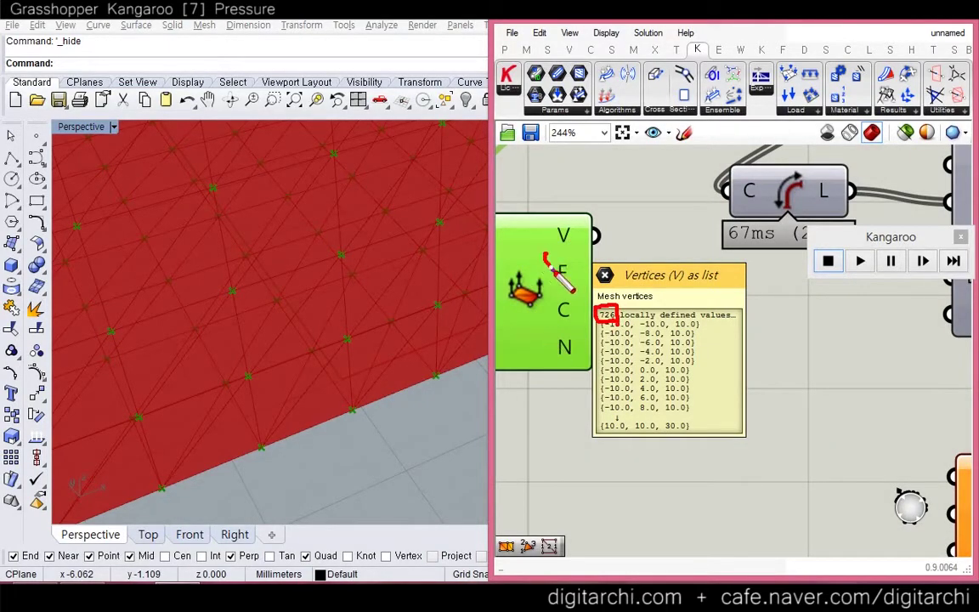
drag(545, 255, 586, 249)
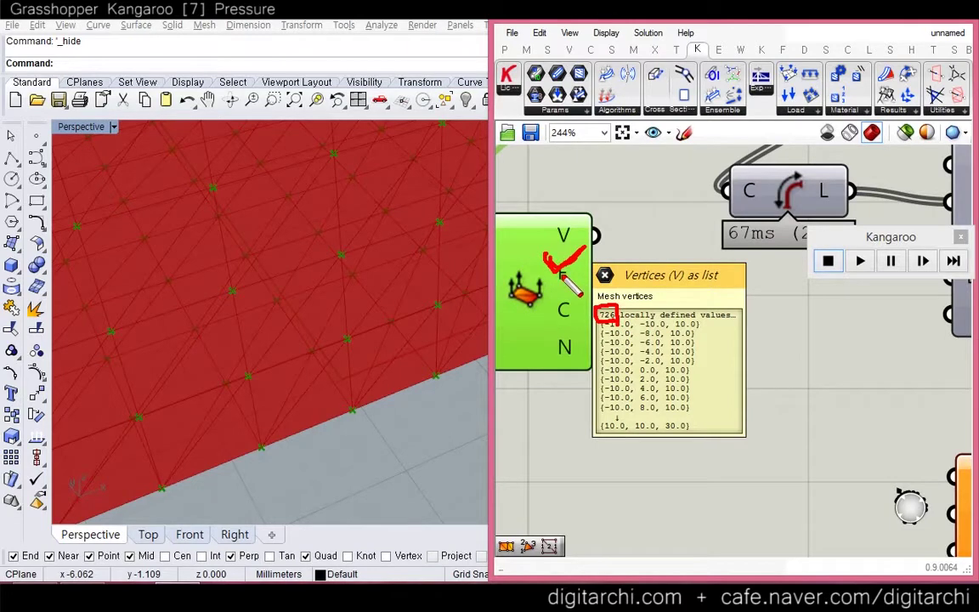
key(Escape)
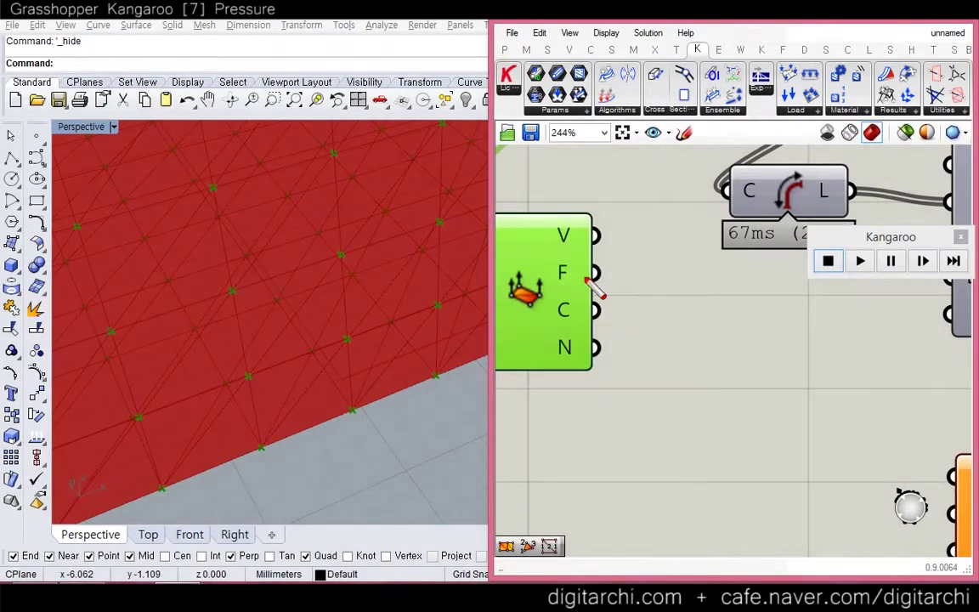
mouse_move(569, 283)
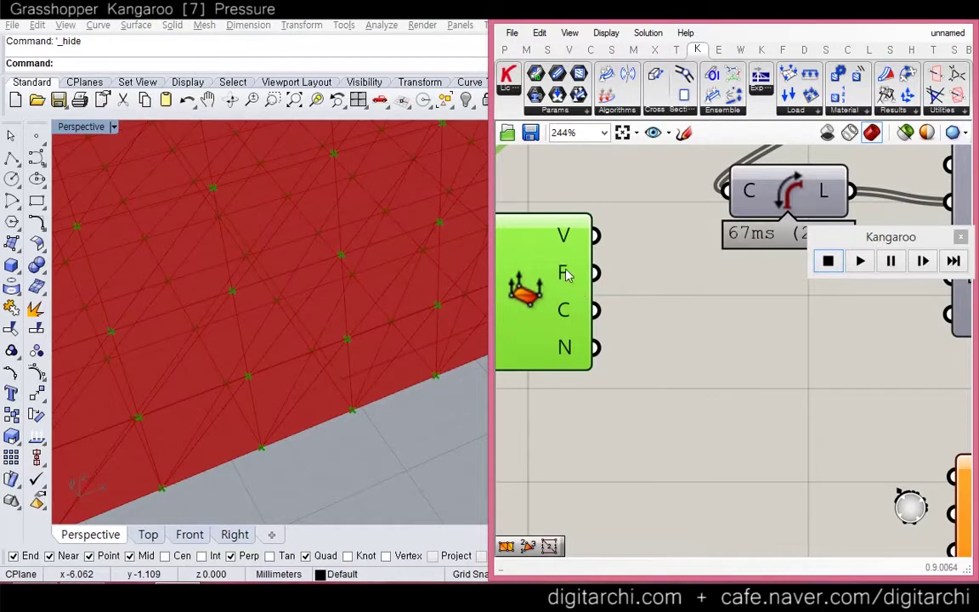
key(ctrl+2)
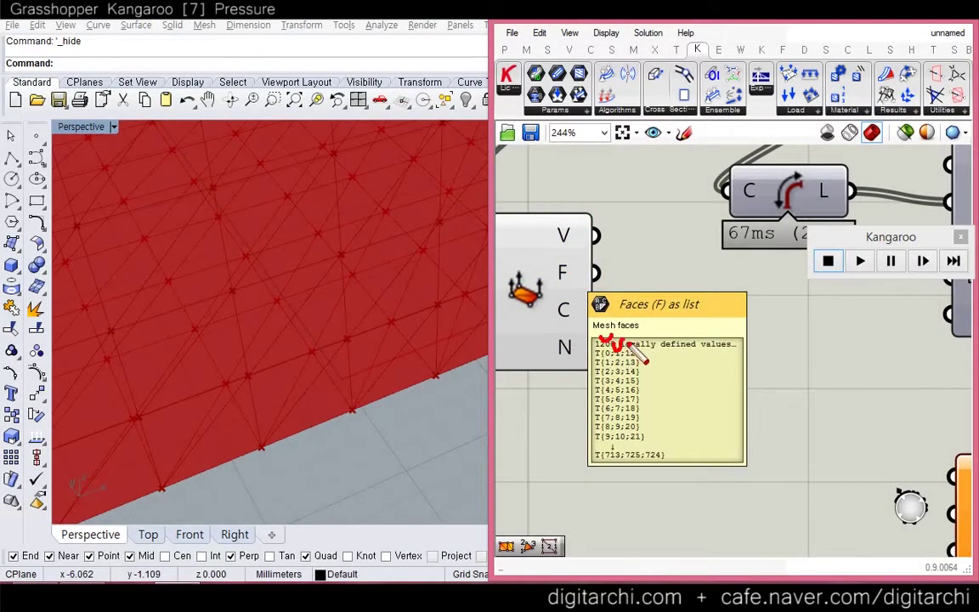
key(Escape)
Step: Delete the Deconstruct Mesh component from the definition
click(527, 293)
scroll(633, 346, down, 3)
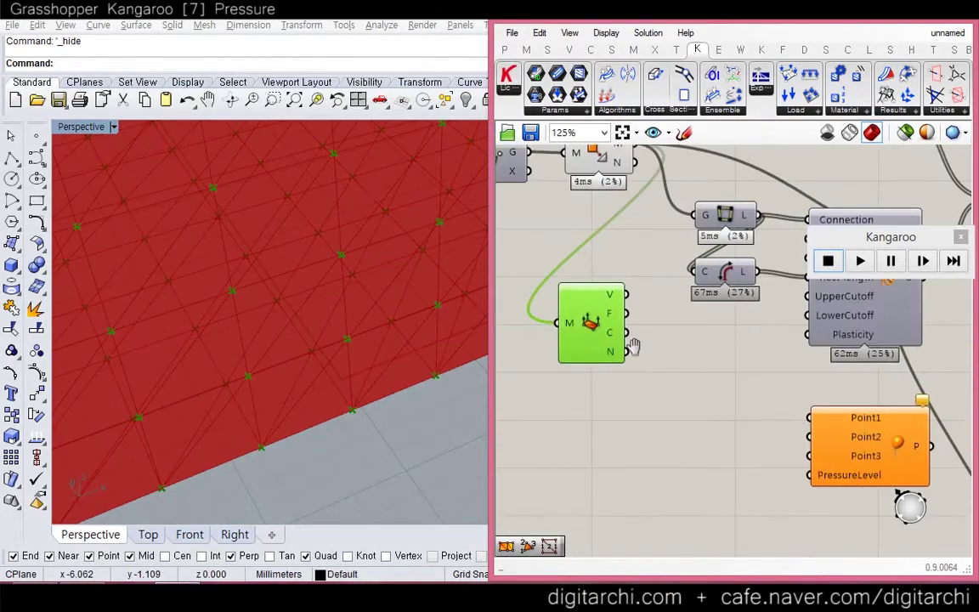
key(Delete)
scroll(367, 389, down, 5)
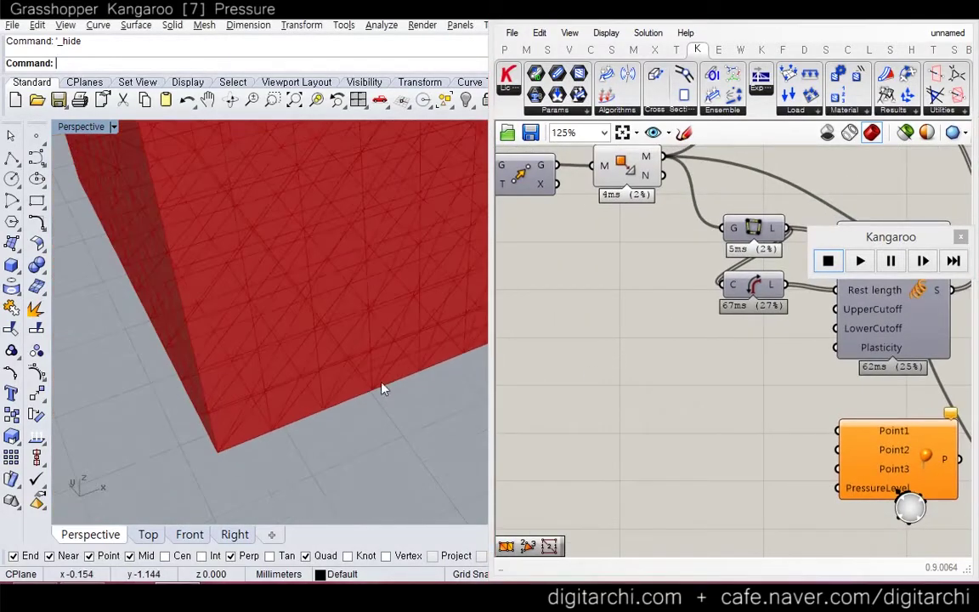
Step: Add Weaverbird's face polyline extraction component below Triangulate and feed it the triangulated mesh
click(697, 47)
click(741, 50)
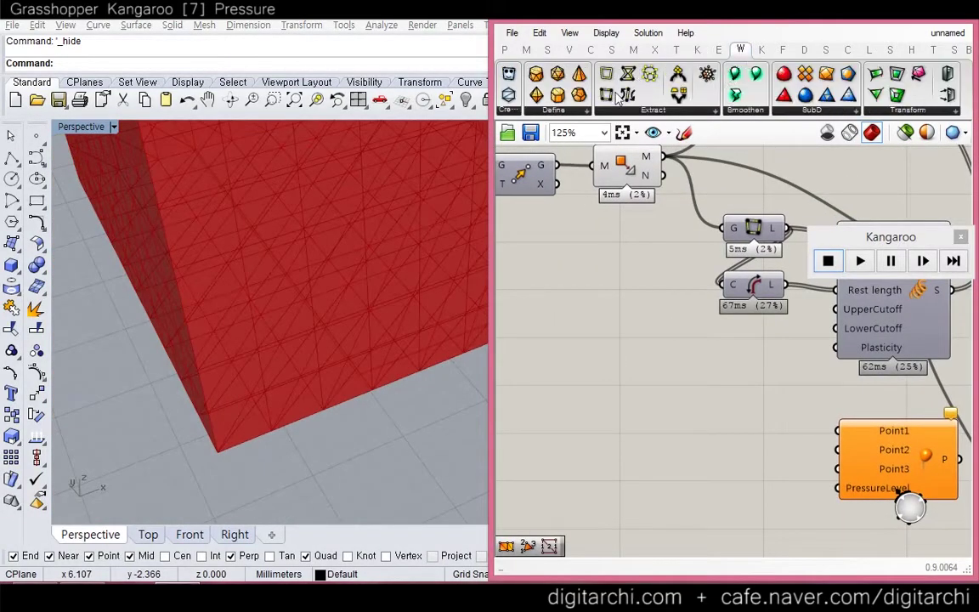
drag(618, 98, 664, 157)
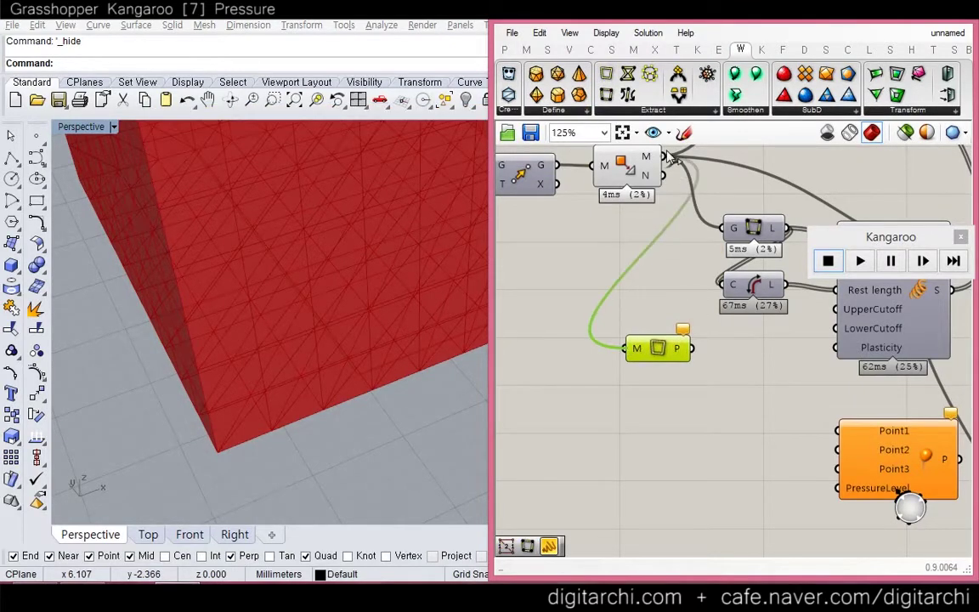
click(642, 292)
drag(663, 348, 621, 348)
double_click(680, 363)
key(Escape)
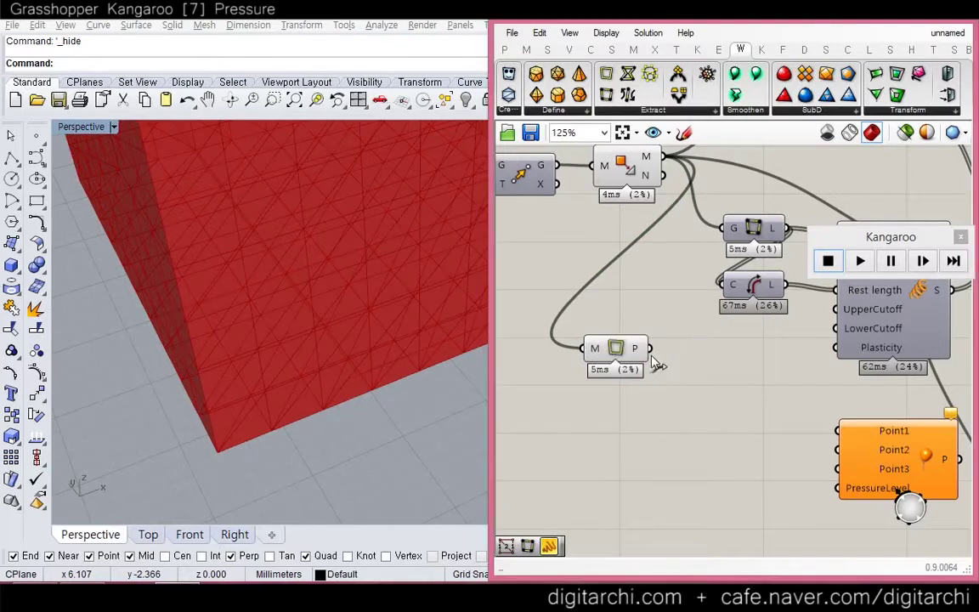
Step: Add an Explode component, feed it the extracted face polylines, and turn off the polyline component's preview
mouse_move(639, 355)
double_click(693, 433)
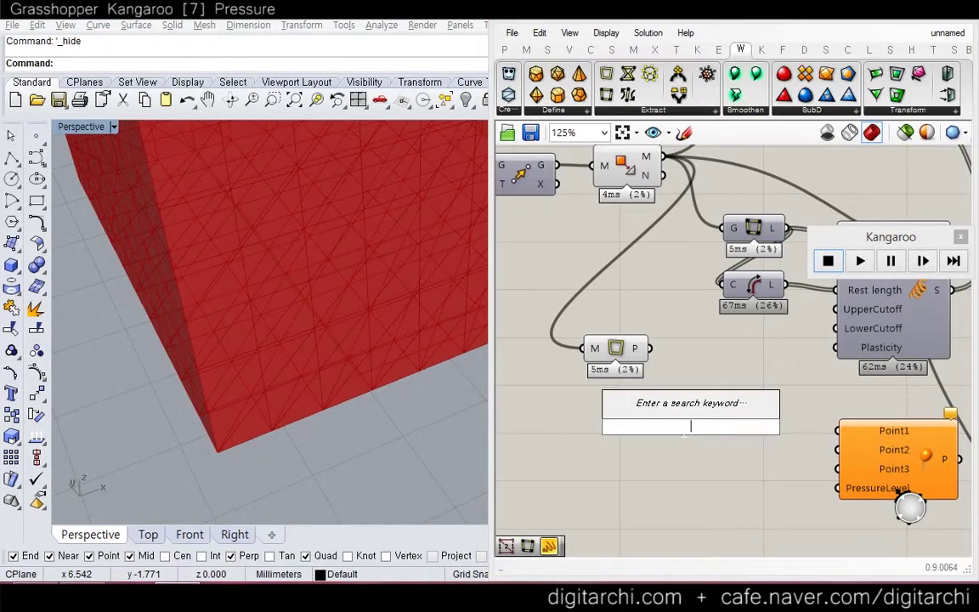
text(exdplode)
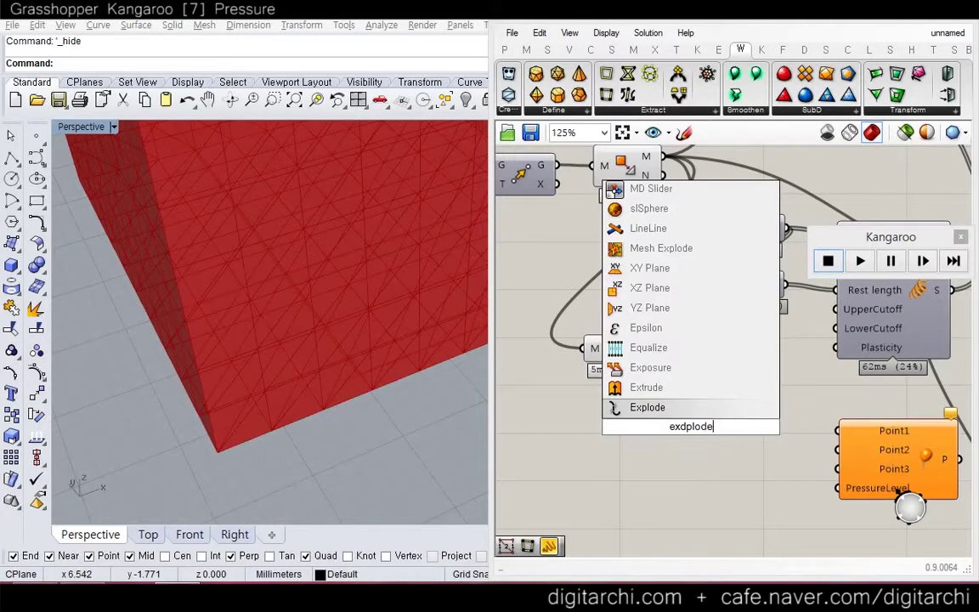
key(Return)
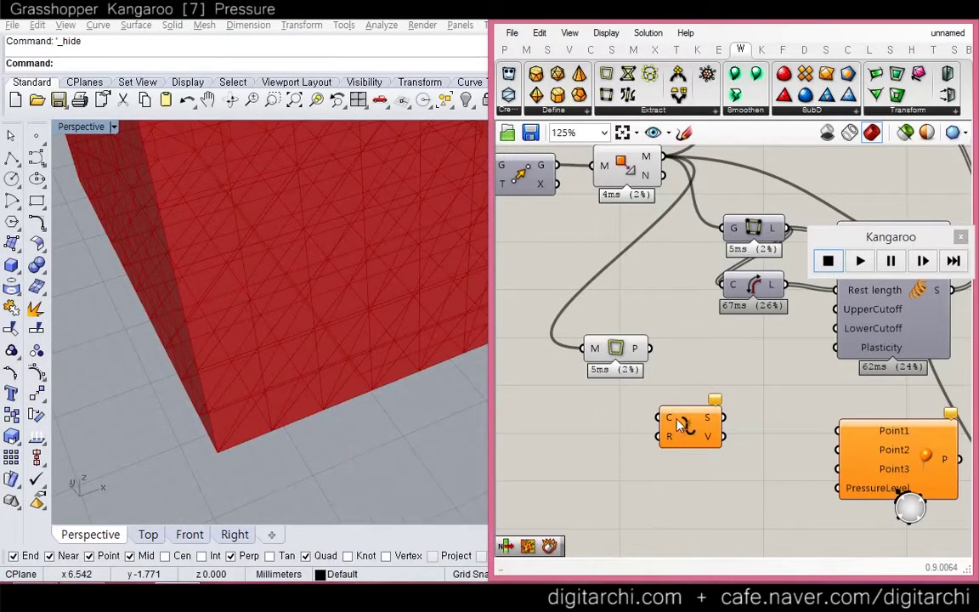
drag(658, 417, 648, 348)
middle_click(628, 358)
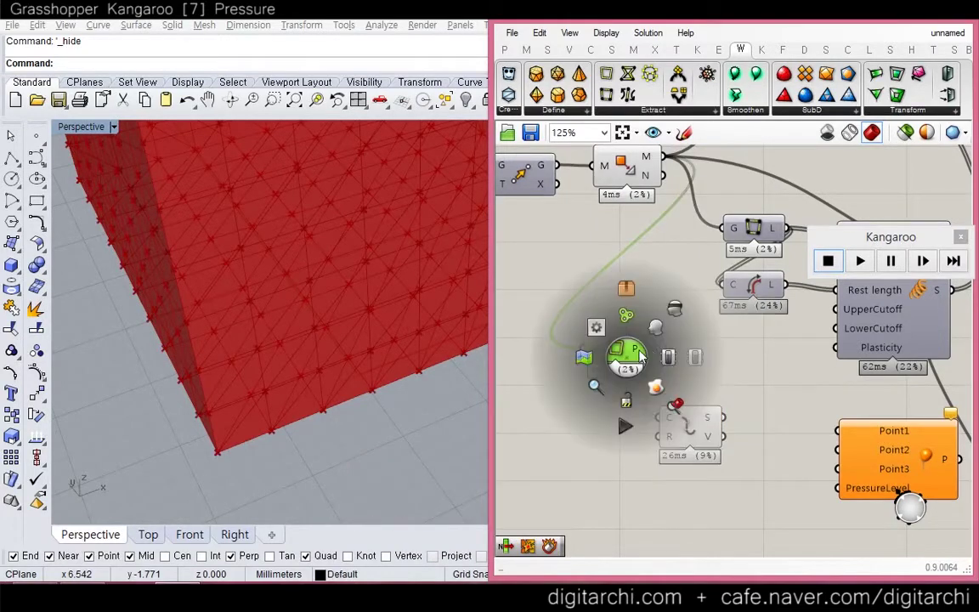
click(683, 307)
click(698, 322)
Step: Examine the Explode component's segment and vertex lists alongside the triangle corner points in the Perspective view
mouse_move(717, 453)
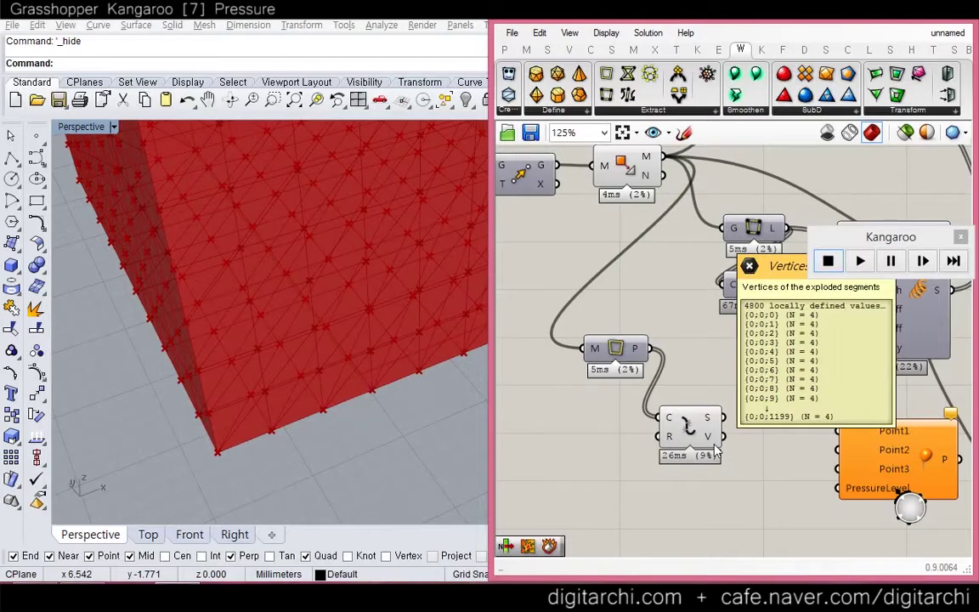
mouse_move(708, 423)
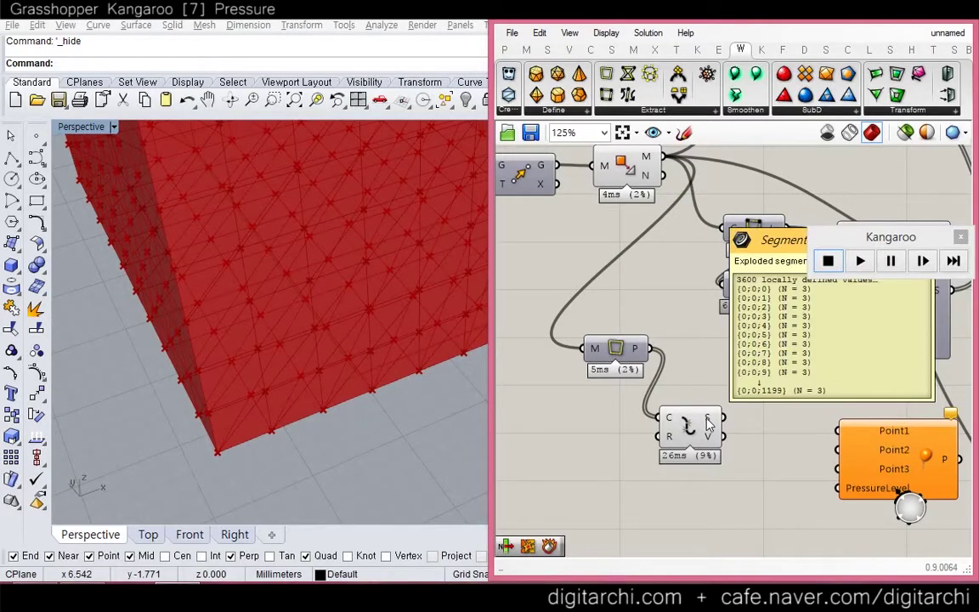
right_drag(707, 425, 643, 392)
scroll(391, 307, up, 3)
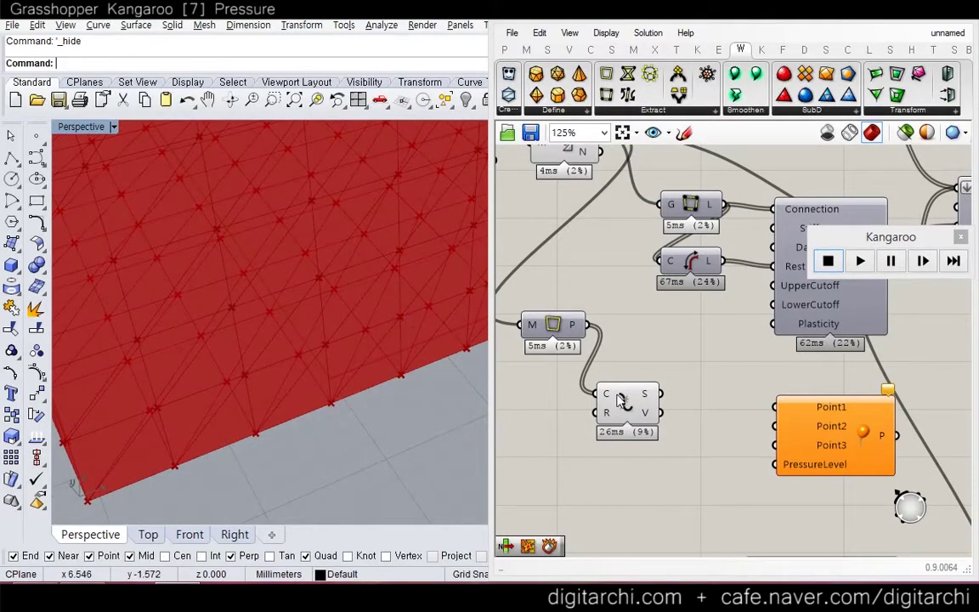
mouse_move(646, 419)
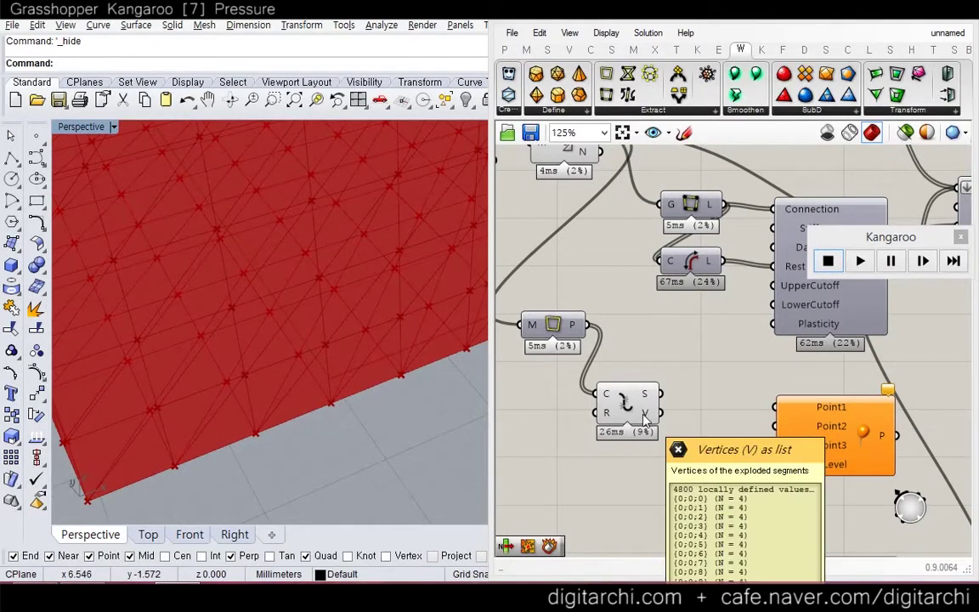
right_drag(646, 419, 603, 324)
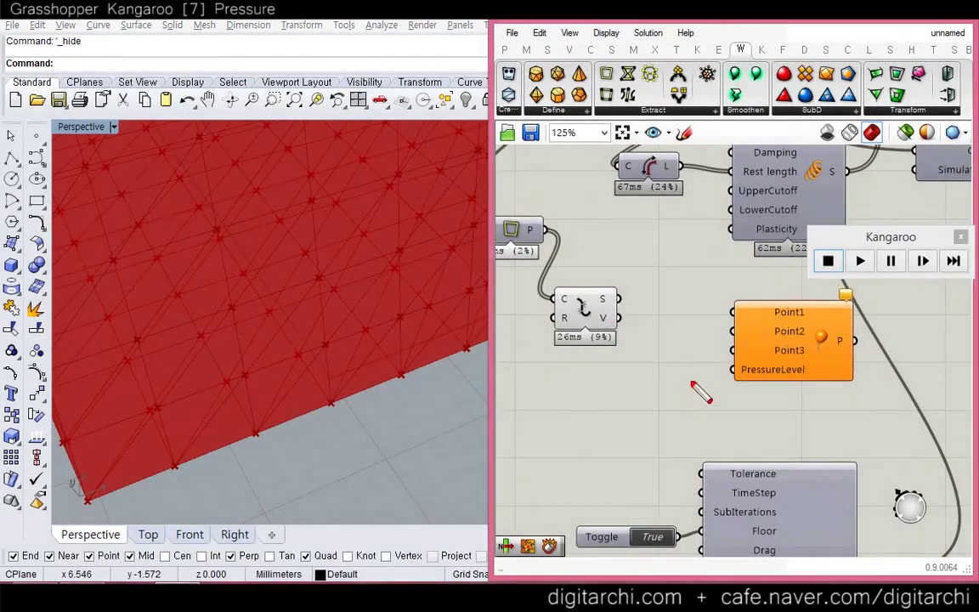
mouse_move(609, 328)
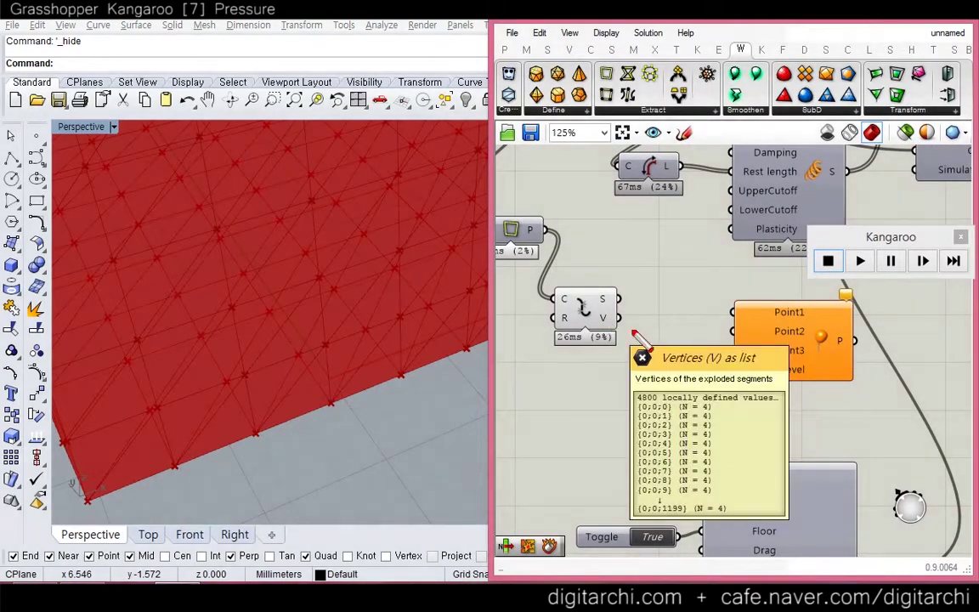
drag(712, 405, 719, 487)
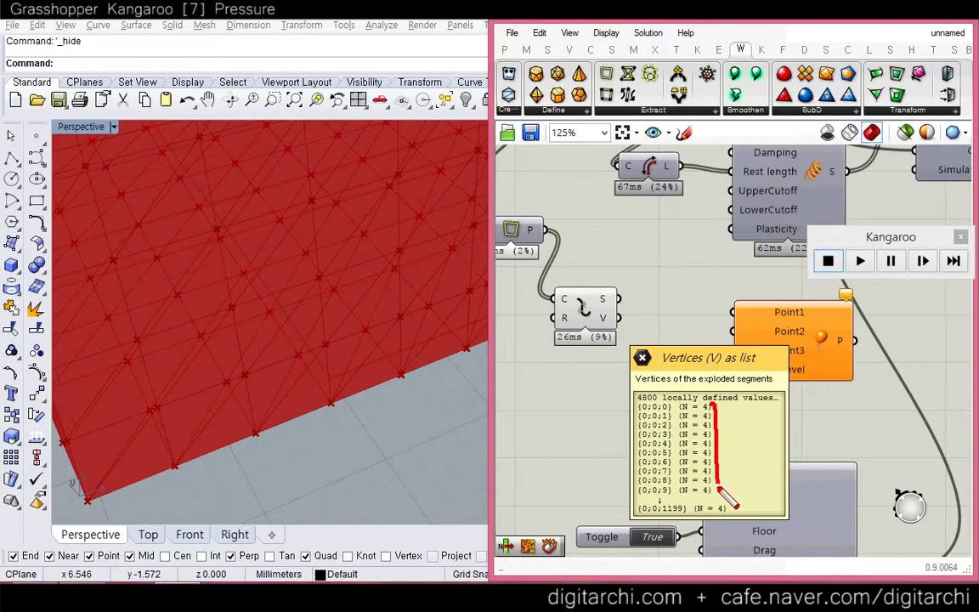
key(Escape)
Step: Add a List Item component beside Explode and connect the exploded vertices to its list input
double_click(661, 365)
text(listi)
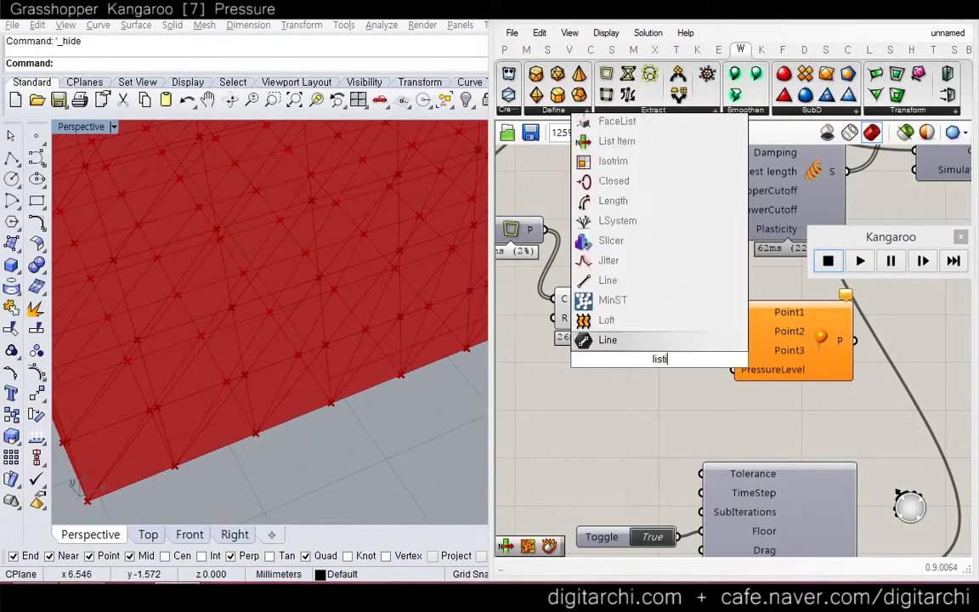
key(Return)
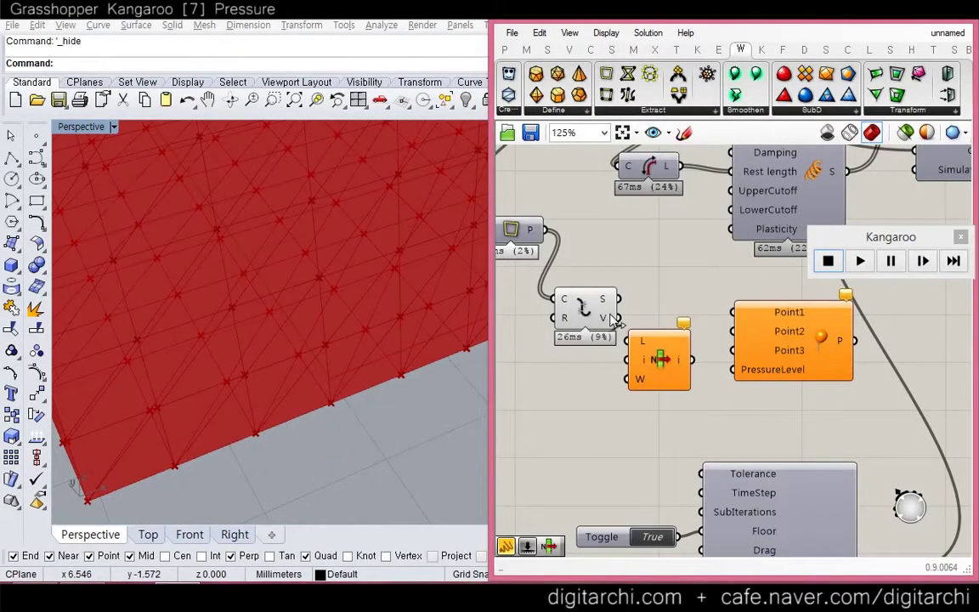
drag(619, 318, 628, 341)
Step: Add +1 and +2 outputs to List Item and wire its three outputs to Pressure's Point1, Point2 and Point3
scroll(675, 390, up, 3)
scroll(661, 382, up, 2)
click(683, 395)
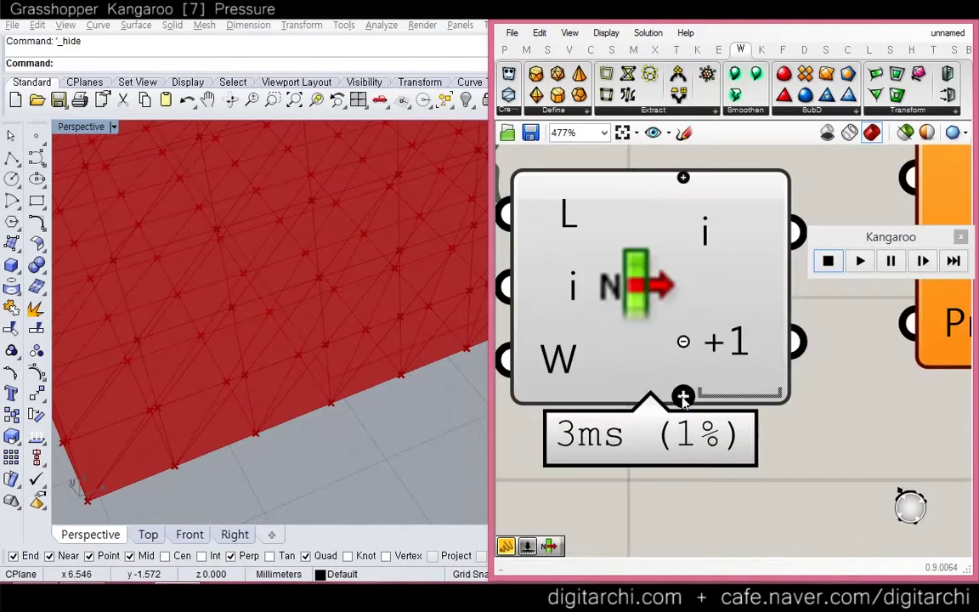
click(684, 395)
scroll(705, 401, down, 5)
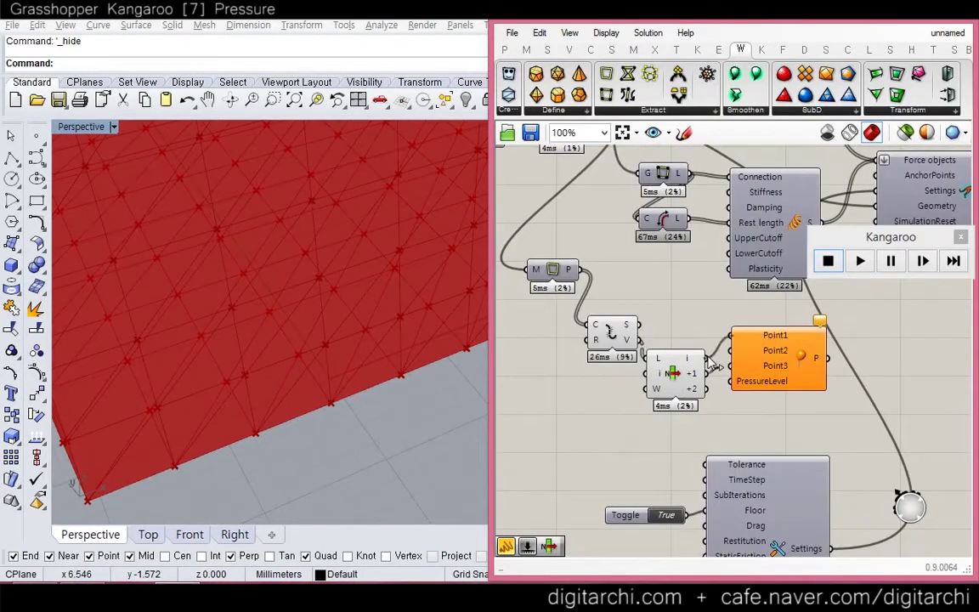
drag(706, 389, 762, 392)
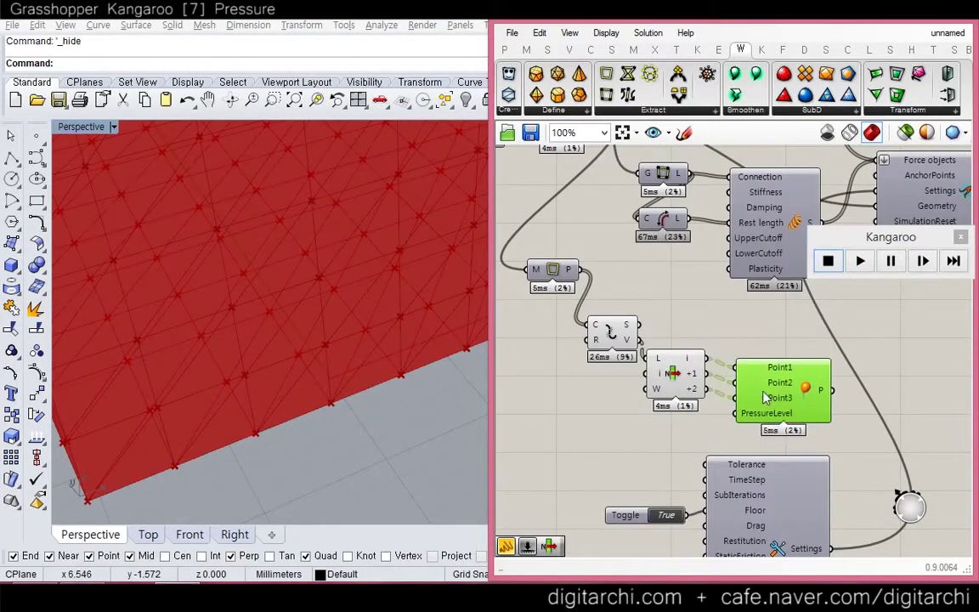
Step: Group the mesh edges, Length and Springs components together
right_drag(696, 294, 690, 362)
drag(750, 362, 653, 212)
key(ctrl+g)
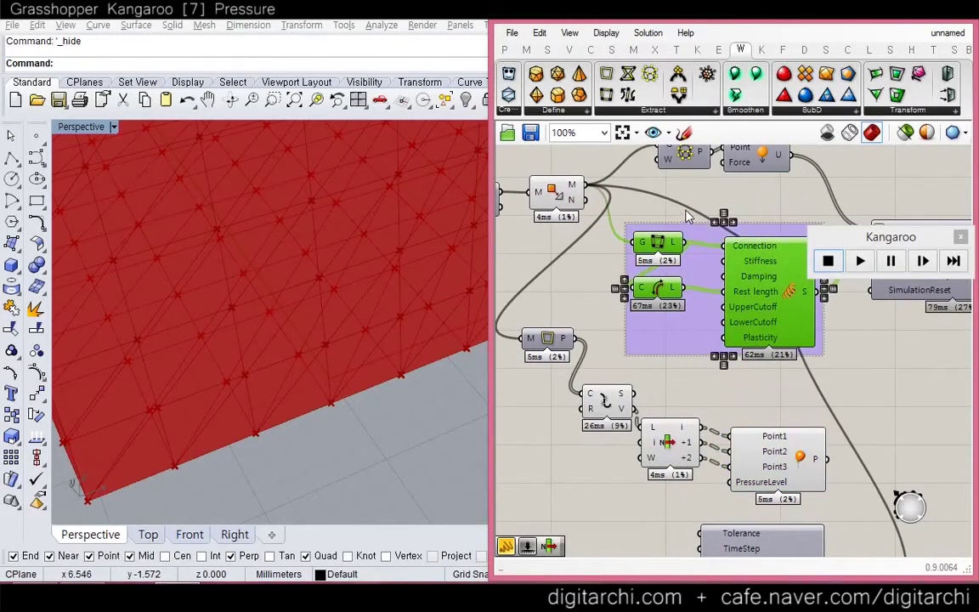
click(685, 213)
Step: Arrange the face polyline, Explode, List Item and Pressure components in a row below the springs and group them
right_drag(665, 363, 686, 316)
drag(796, 346, 627, 451)
drag(574, 299, 564, 355)
drag(800, 337, 607, 437)
shift+drag(575, 308, 534, 376)
key(ctrl+g)
click(713, 402)
shift+drag(788, 405, 794, 376)
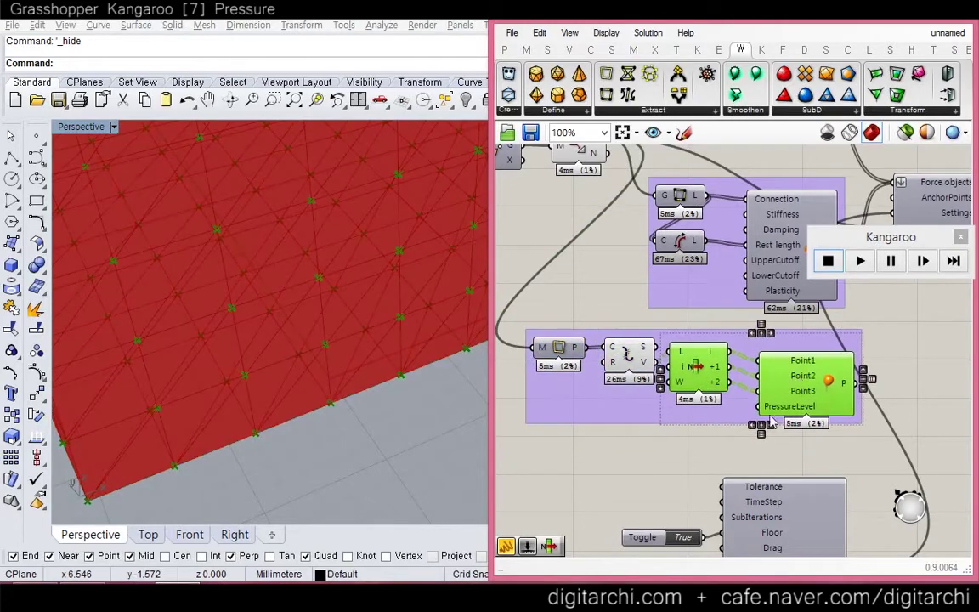
click(730, 450)
Step: Drive PressureLevel with a number slider of 5 and add the Pressure output to Kangaroo's Force objects alongside the existing forces
right_drag(769, 411, 719, 388)
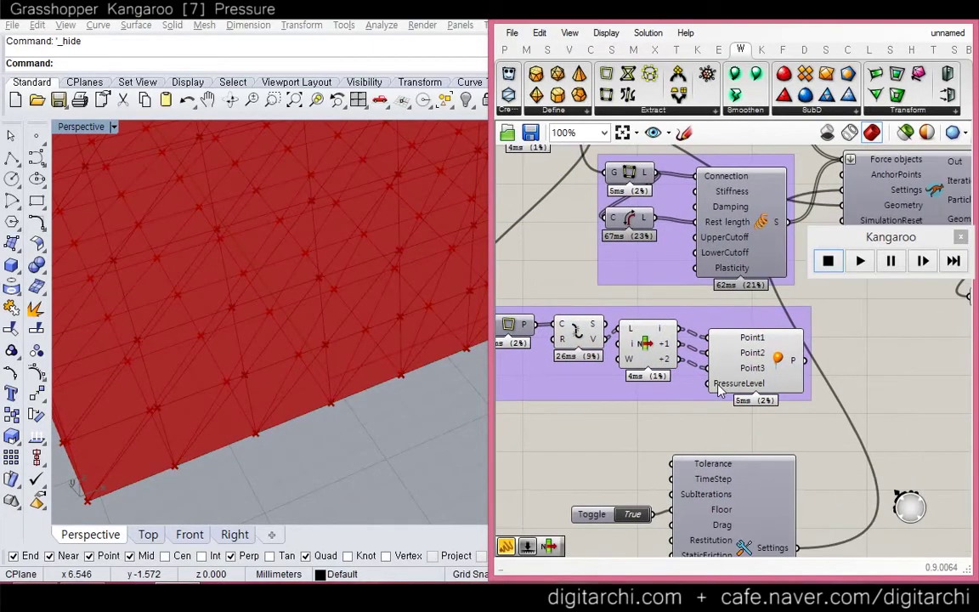
double_click(621, 428)
text(5)
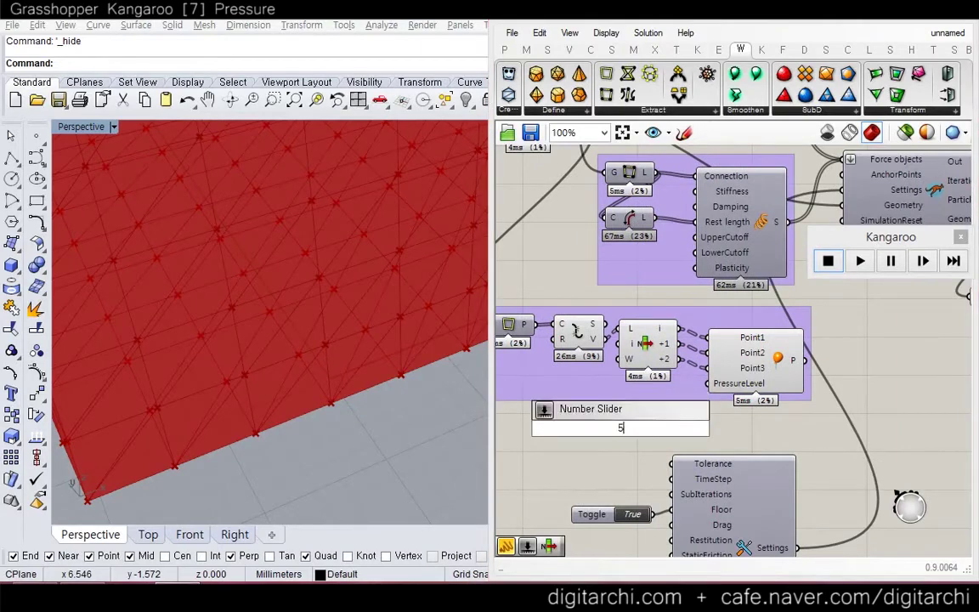
key(Return)
drag(713, 428, 706, 383)
right_drag(773, 374, 699, 390)
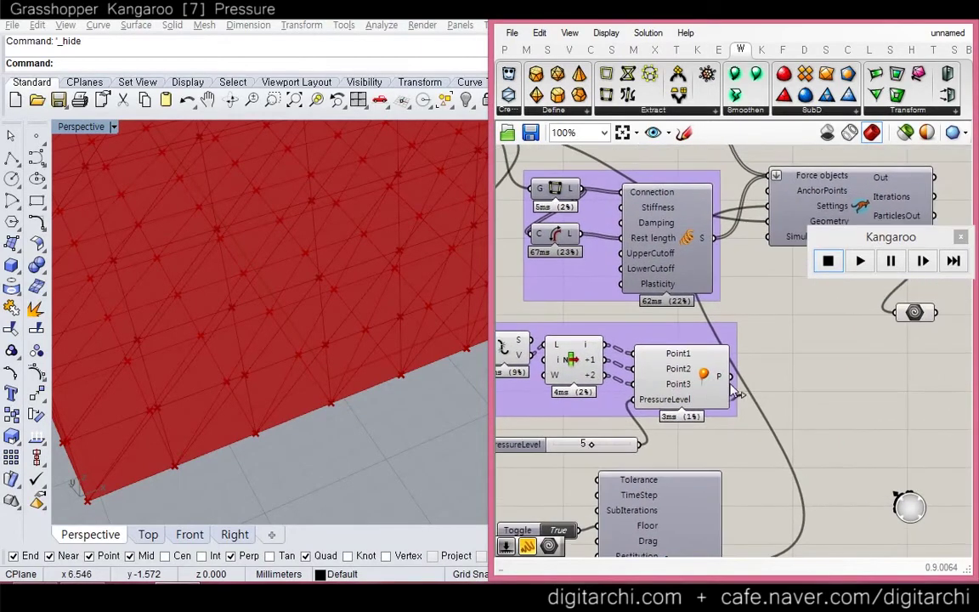
shift+drag(731, 377, 769, 175)
Step: Run the Kangaroo simulation with pressure and view the whole falling mesh box from a lower angle
click(290, 379)
scroll(288, 378, down, 5)
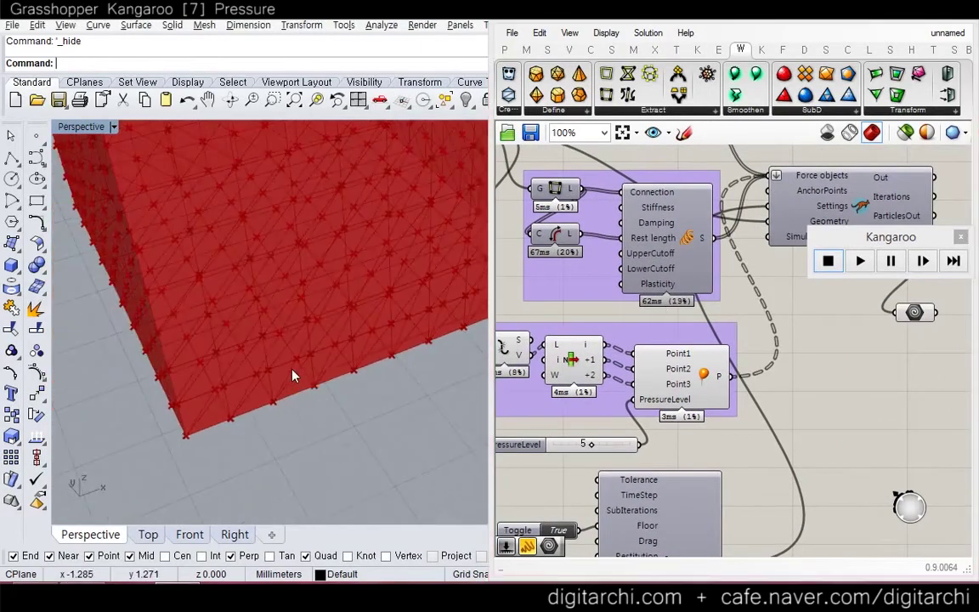
click(858, 262)
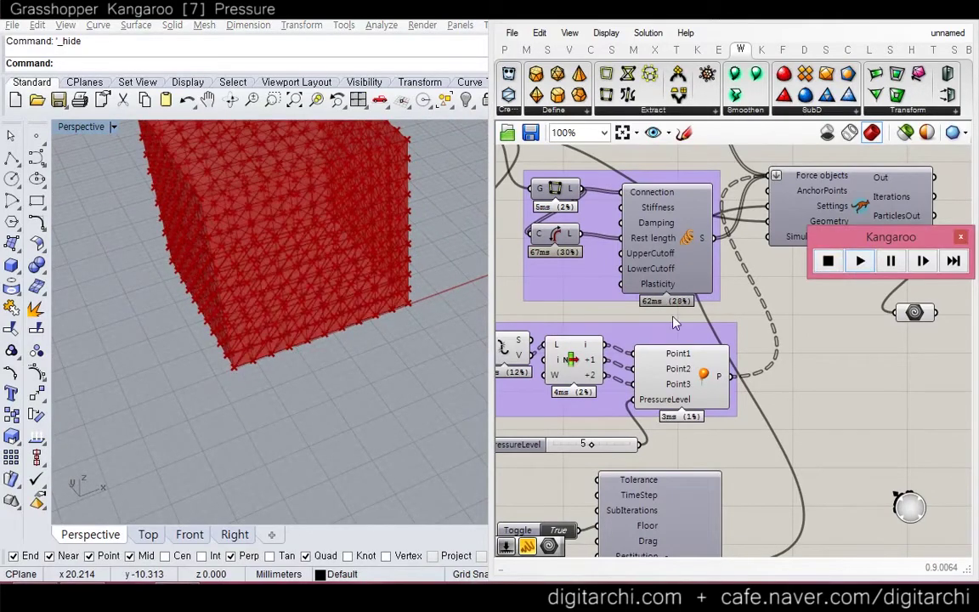
click(378, 350)
scroll(378, 350, down, 4)
right_drag(367, 382, 357, 308)
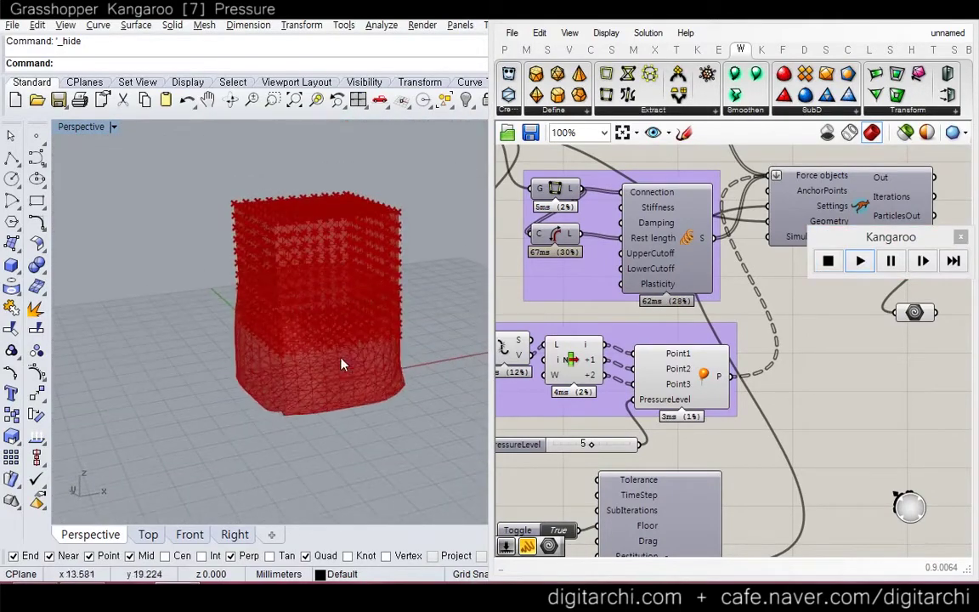
Step: Turn off the preview of every component except Kangaroo and its output geometry
scroll(662, 289, down, 6)
drag(663, 197, 520, 371)
middle_click(585, 324)
click(639, 280)
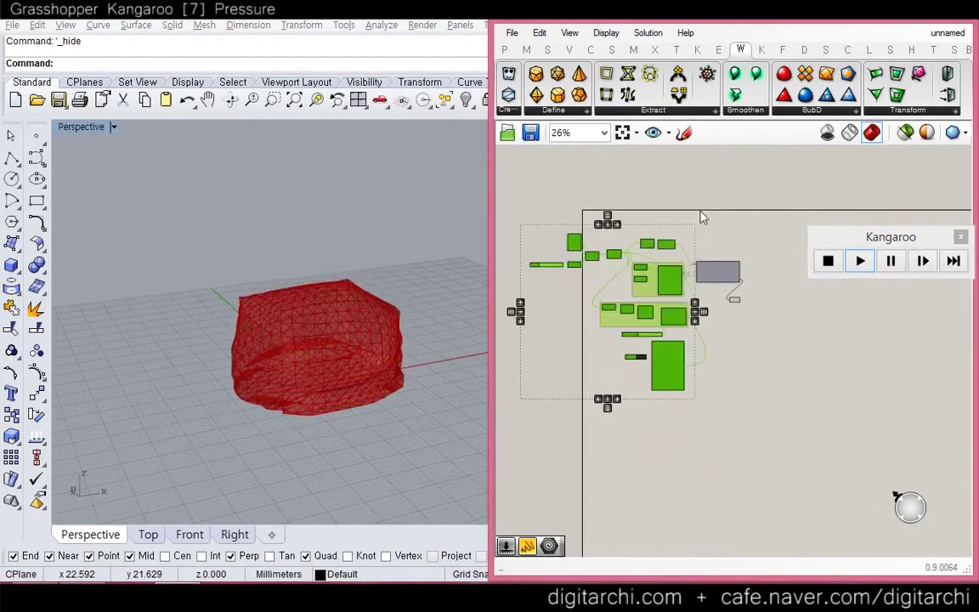
click(701, 217)
Step: Raise the PressureLevel slider to 9 while the simulation runs and view the whole inflated mesh box
right_drag(356, 384, 339, 391)
scroll(329, 370, up, 5)
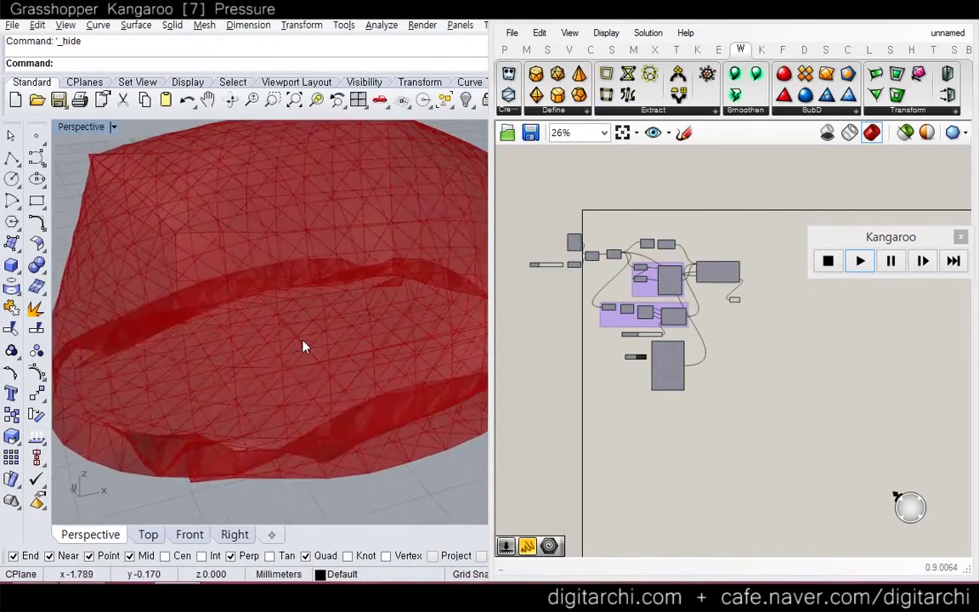
scroll(699, 386, up, 8)
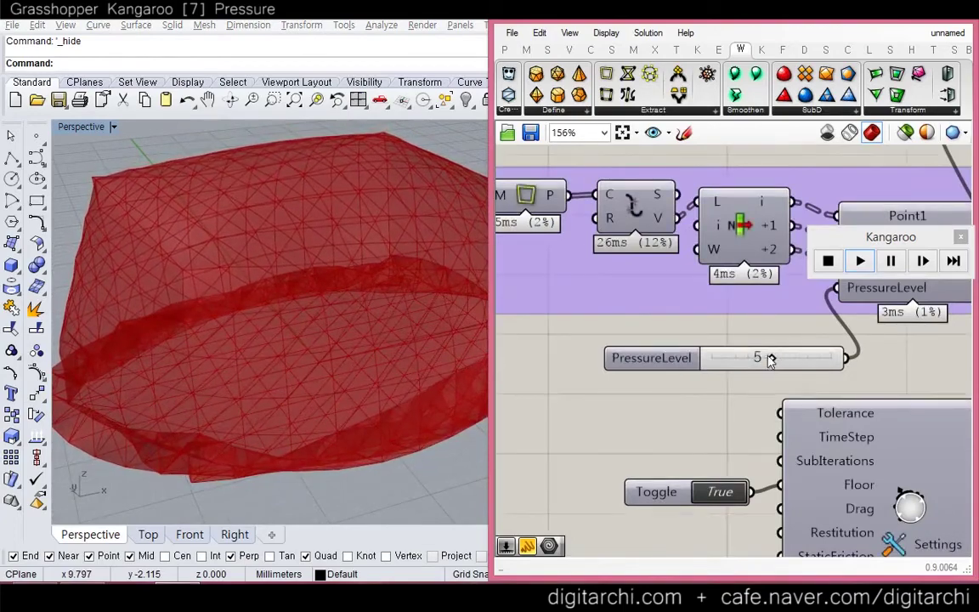
drag(772, 358, 819, 358)
scroll(361, 375, down, 4)
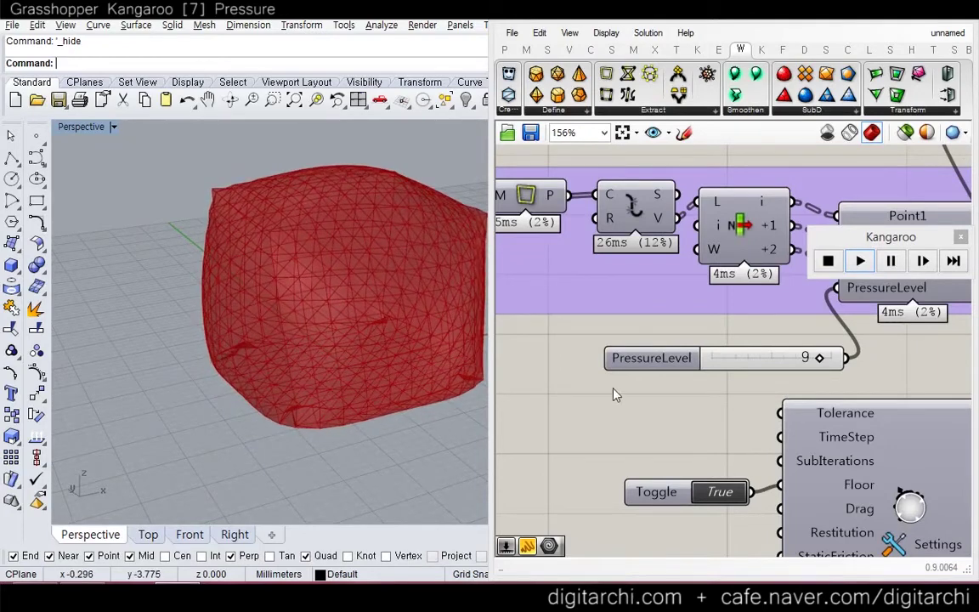
Step: Bake the geometry container connected to GeometryOut and move the baked mesh away behind the simulated one
right_drag(632, 440, 537, 406)
right_drag(767, 373, 589, 384)
right_drag(661, 384, 653, 401)
scroll(654, 401, down, 5)
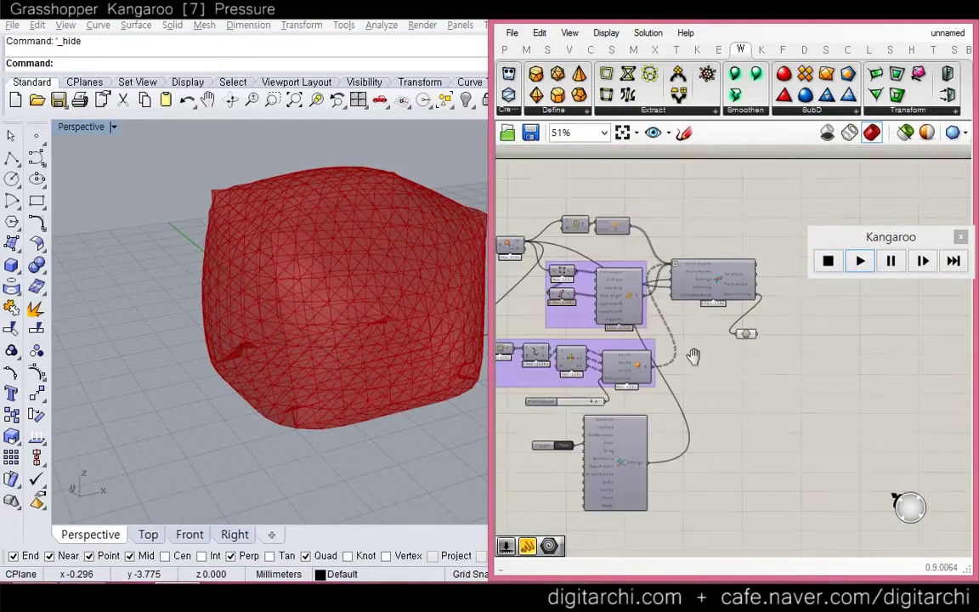
right_drag(695, 356, 622, 376)
scroll(673, 358, up, 3)
click(673, 357)
middle_click(692, 360)
click(722, 388)
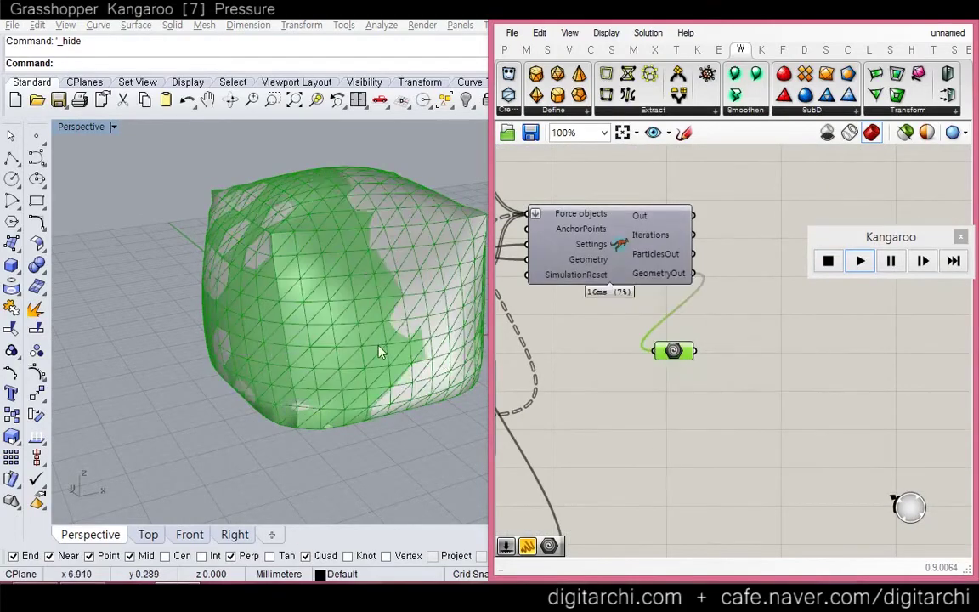
click(382, 352)
scroll(387, 352, down, 4)
drag(385, 348, 228, 265)
click(347, 373)
right_drag(347, 373, 399, 390)
Step: Add a new number slider with value 12 and connect it to PressureLevel in place of the existing slider
right_drag(643, 342, 765, 384)
scroll(645, 357, down, 1)
scroll(621, 482, up, 3)
click(622, 481)
double_click(625, 486)
text(12)
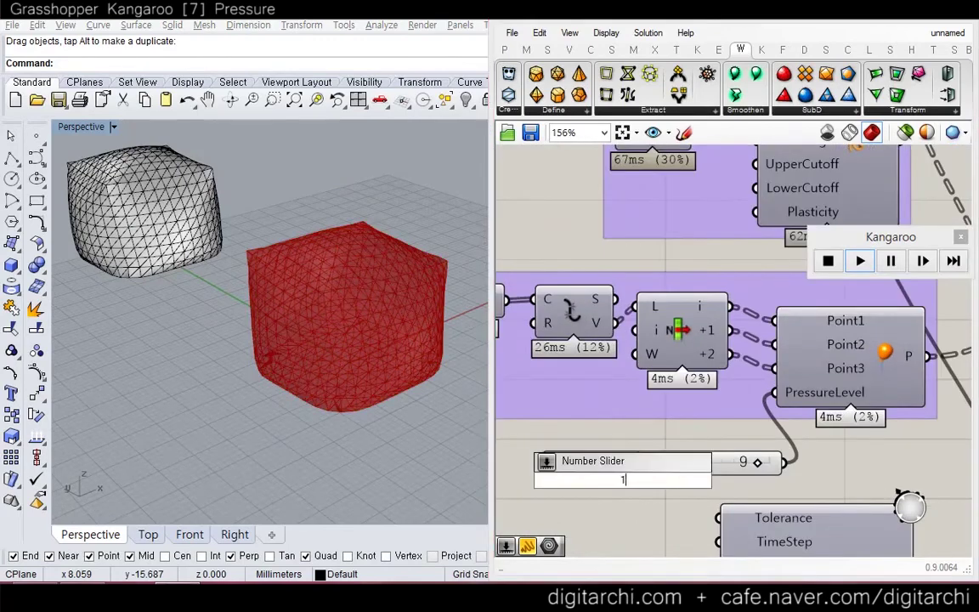
key(Return)
drag(765, 419, 773, 393)
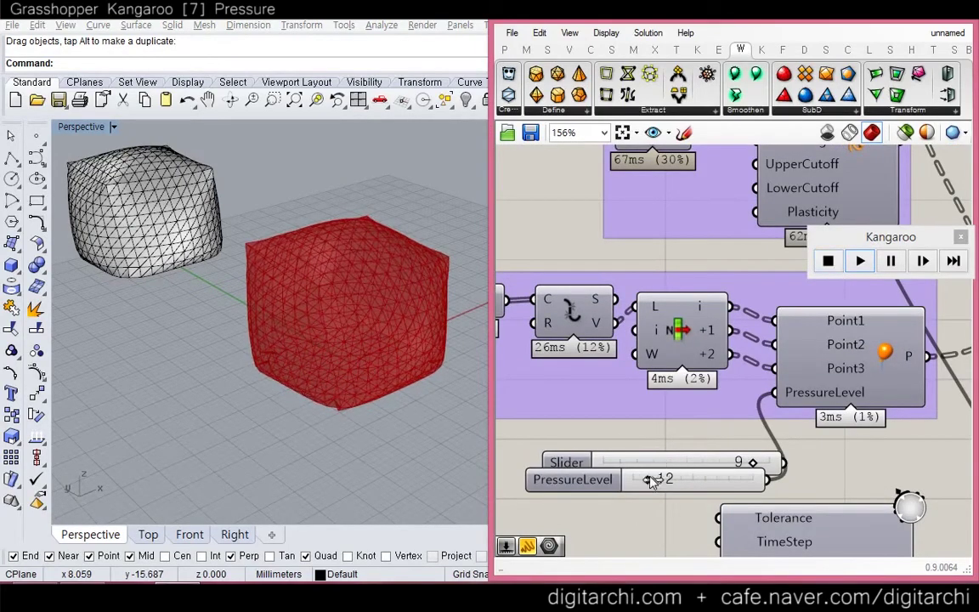
Step: Raise the new PressureLevel slider to 31 and view the inflated mesh from a lower, closer angle
drag(649, 480, 660, 480)
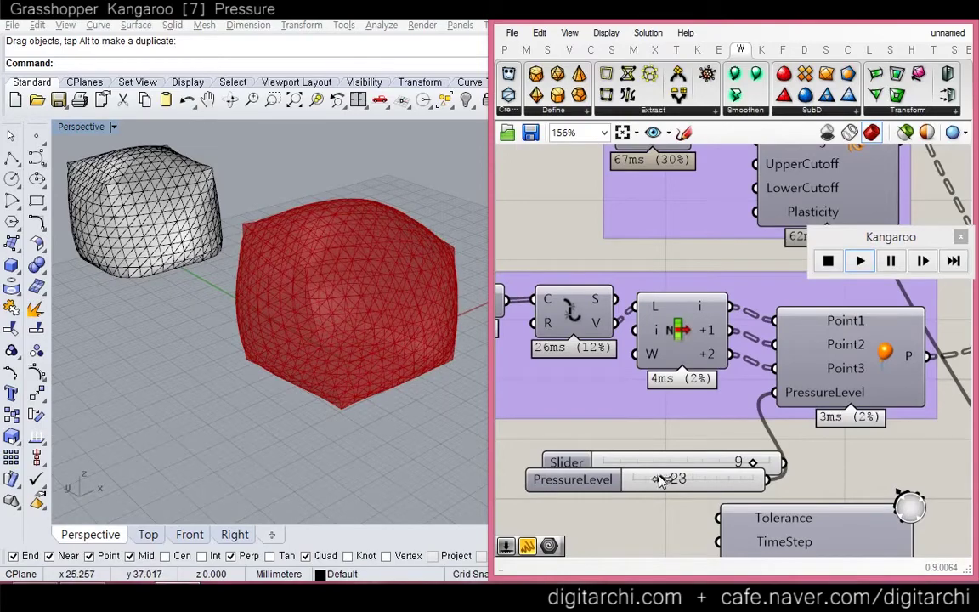
drag(669, 485, 671, 484)
right_drag(321, 406, 318, 359)
scroll(323, 353, up, 5)
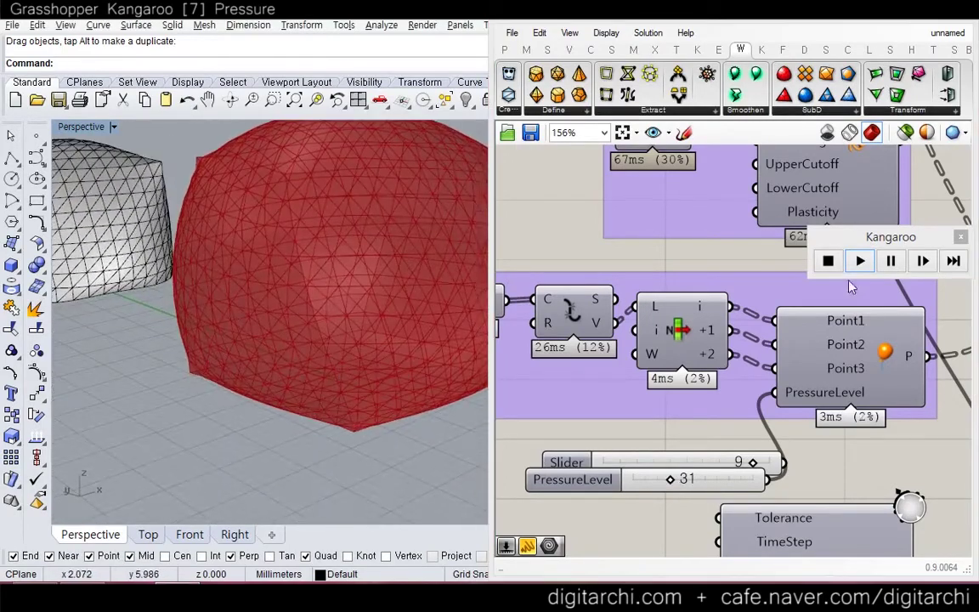
Step: Bake the more inflated output geometry and move the baked mesh between the first baked mesh and the simulation
right_drag(857, 309, 745, 343)
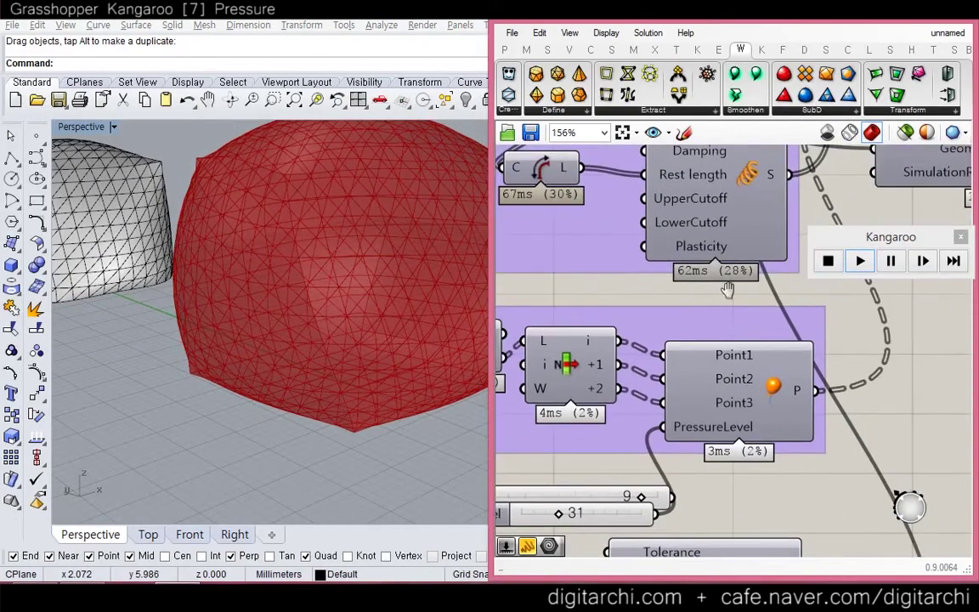
right_drag(727, 289, 637, 317)
scroll(636, 316, down, 5)
drag(830, 369, 744, 317)
middle_click(761, 326)
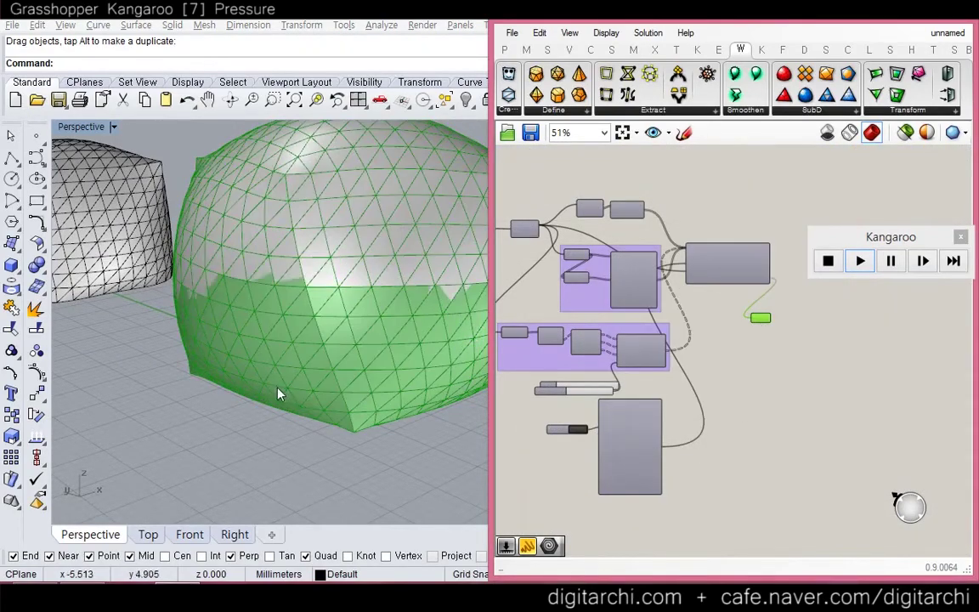
click(289, 391)
drag(146, 279, 310, 292)
click(447, 402)
Step: Raise the PressureLevel slider to 55 and further to 67 while the simulation runs
right_drag(542, 416, 651, 398)
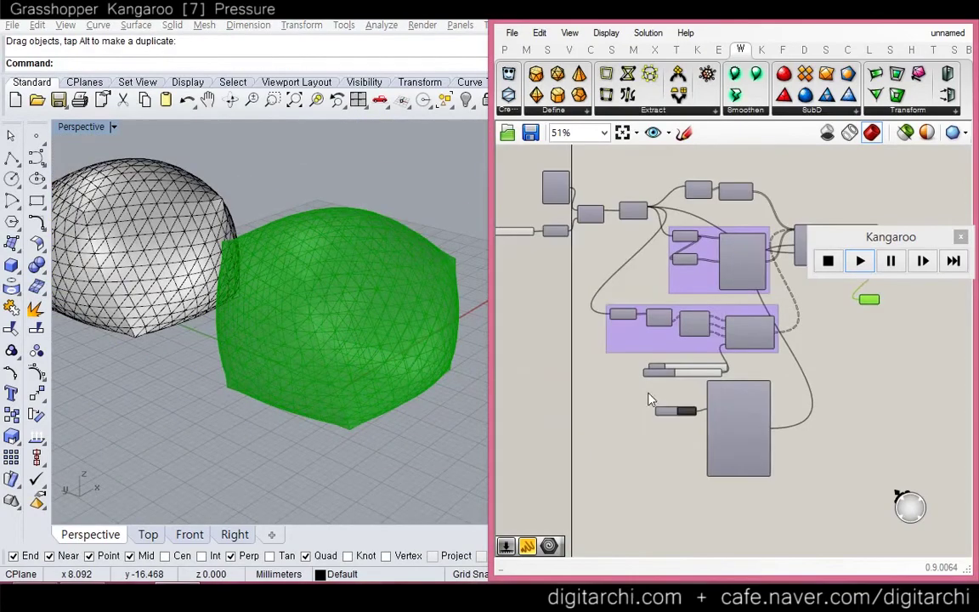
scroll(671, 369, up, 9)
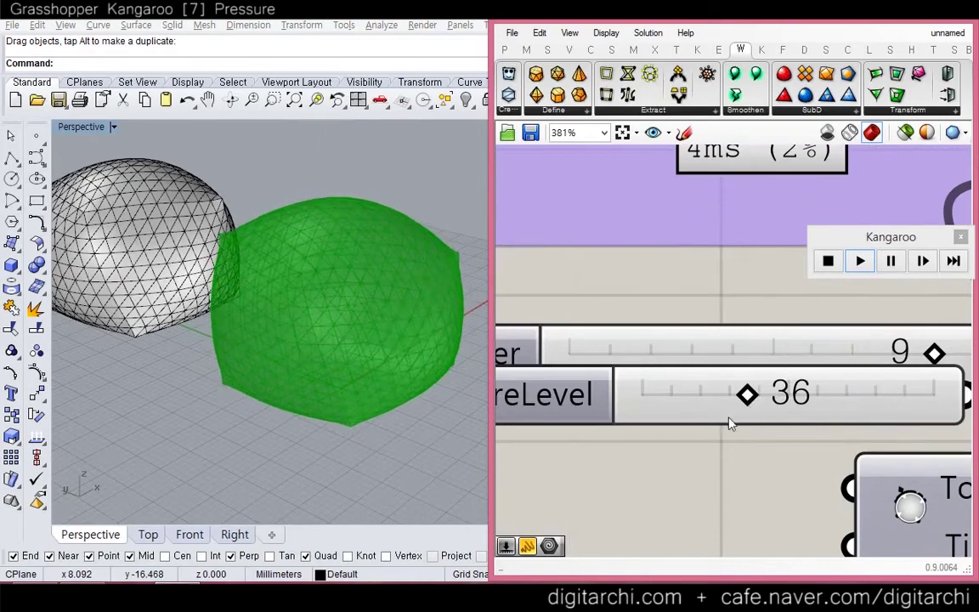
drag(754, 396, 802, 395)
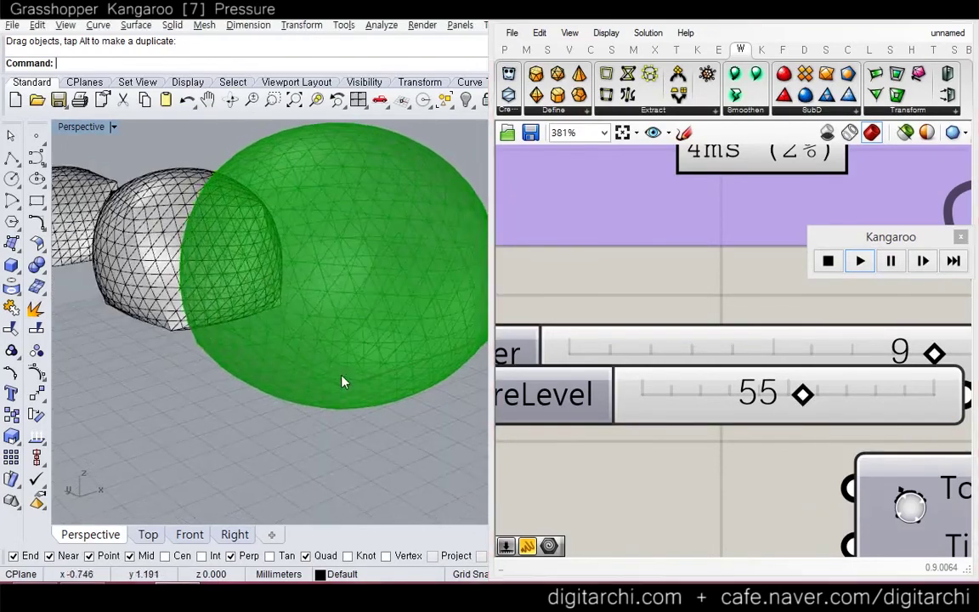
scroll(342, 382, down, 3)
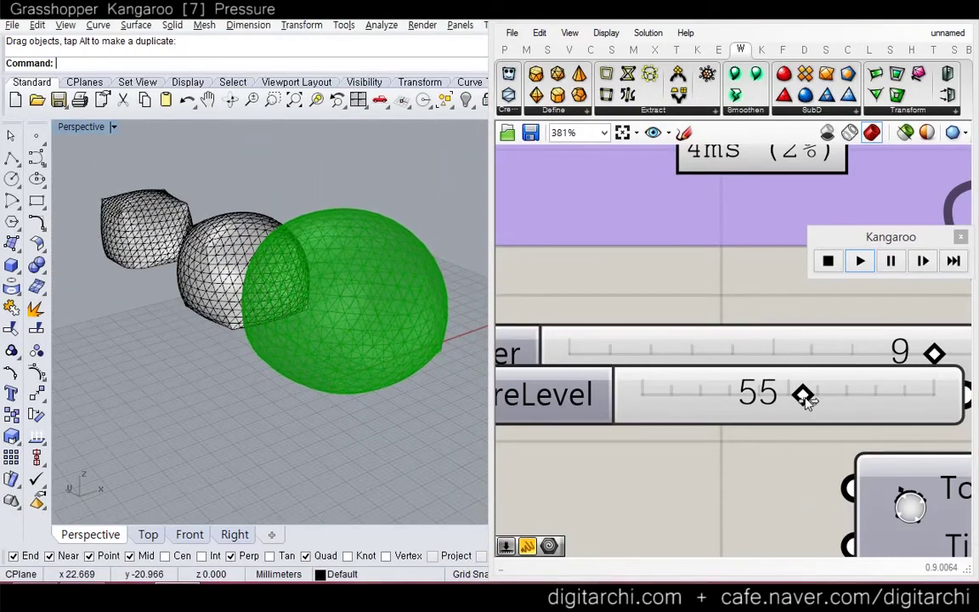
drag(805, 398, 838, 396)
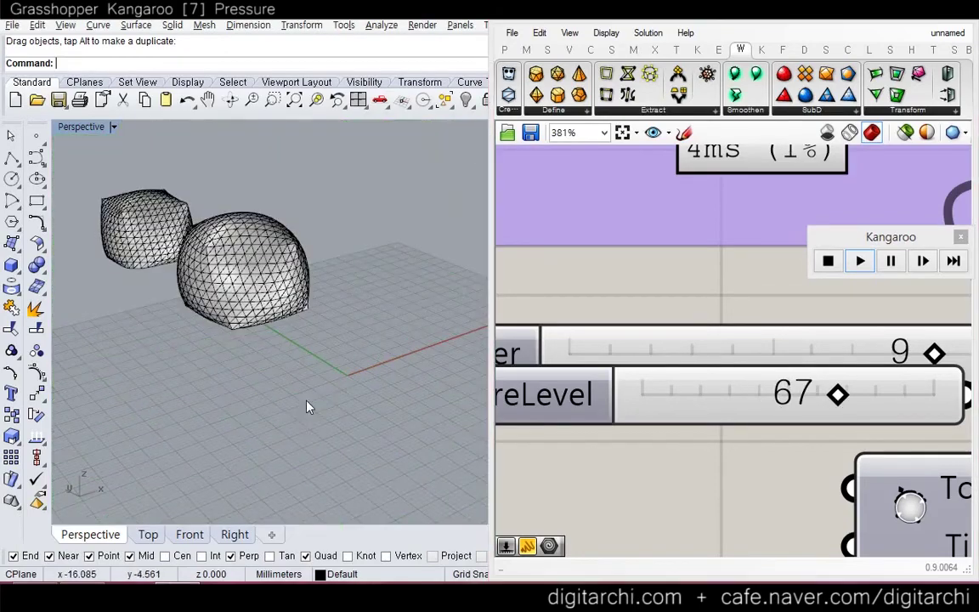
scroll(305, 404, down, 2)
Step: Reset the simulation to the original mesh box and close the Kangaroo control window
click(828, 261)
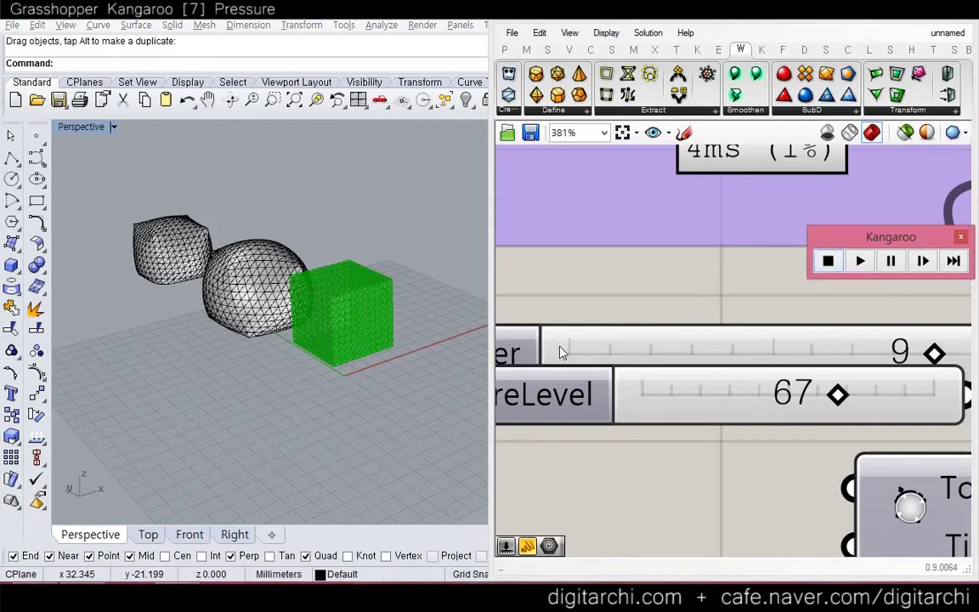
right_drag(251, 398, 301, 393)
click(771, 312)
right_drag(737, 318, 667, 311)
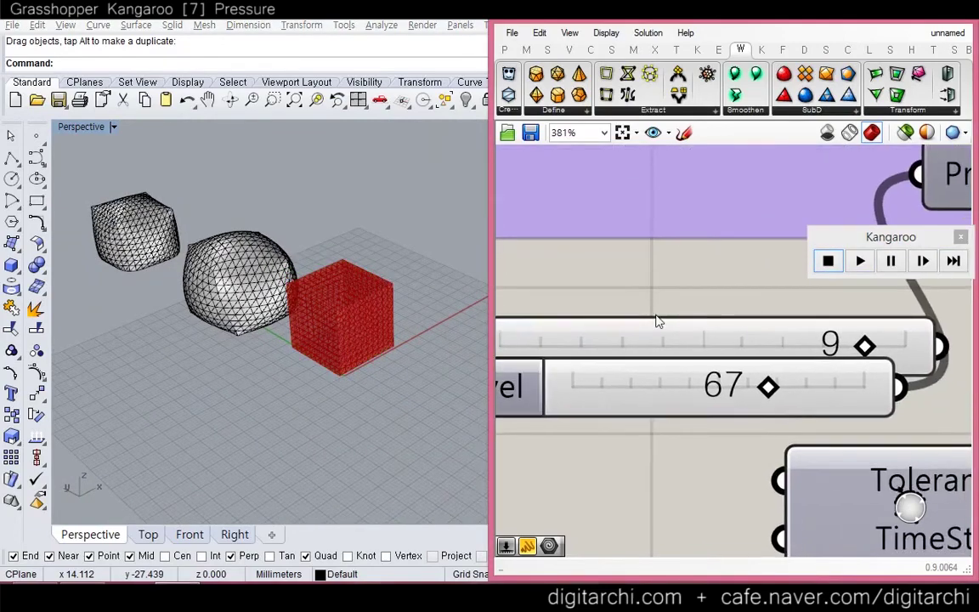
scroll(658, 321, down, 3)
drag(865, 244, 807, 277)
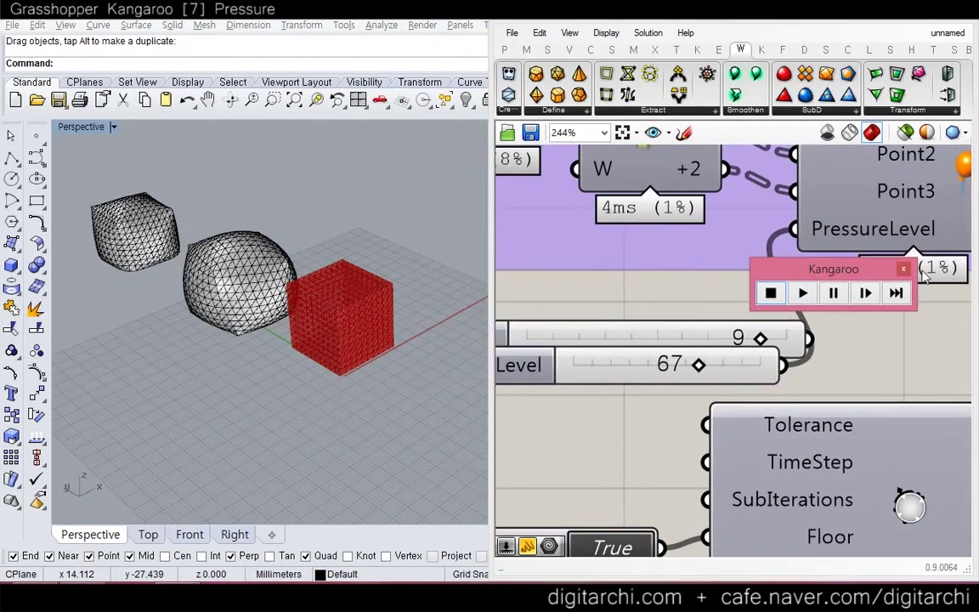
click(904, 271)
Step: Examine the two baked meshes beside the original box up close from above
right_drag(829, 343, 755, 308)
right_drag(208, 343, 283, 350)
scroll(282, 351, down, 7)
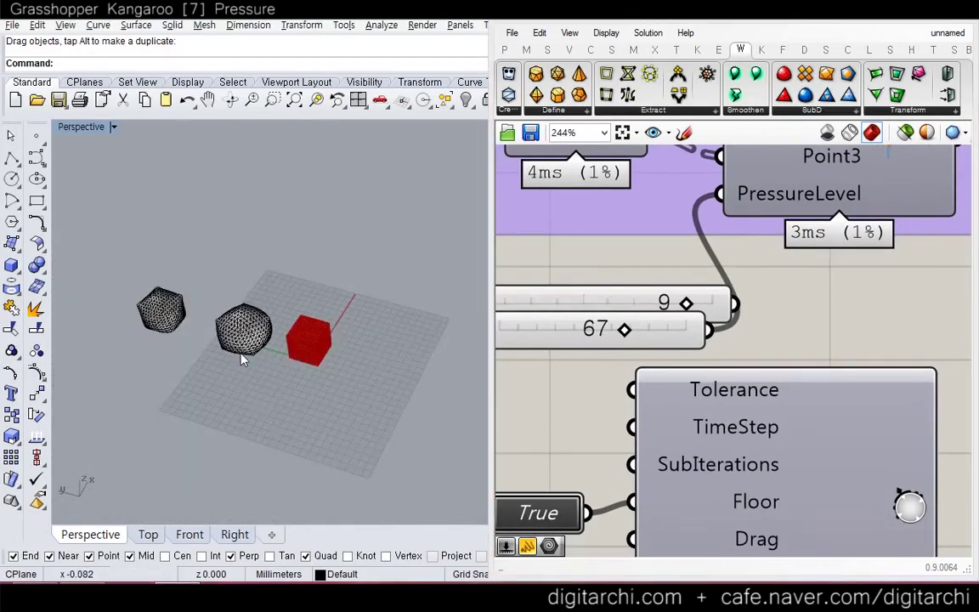
scroll(214, 353, up, 9)
click(265, 329)
click(212, 411)
click(140, 278)
click(208, 323)
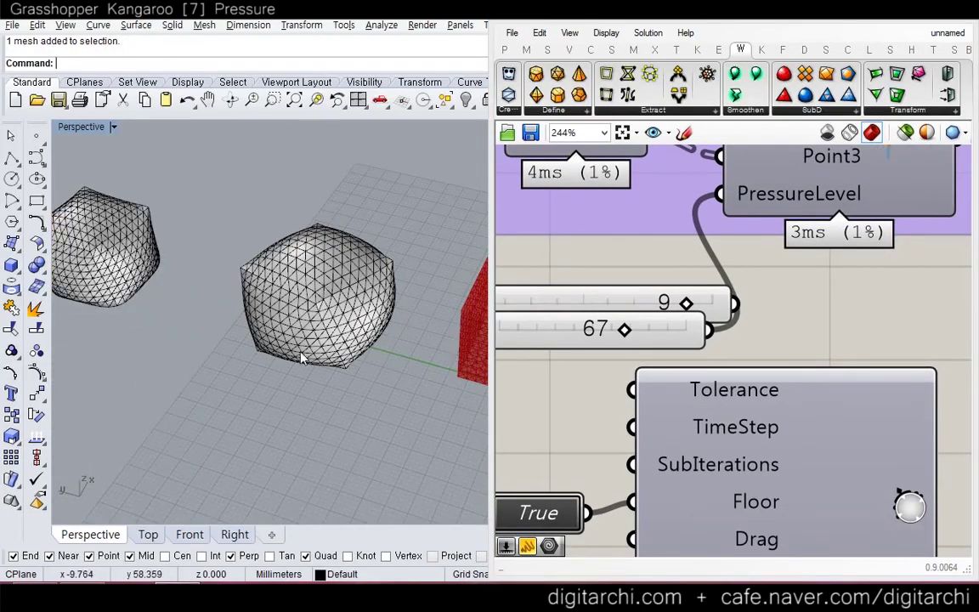
Step: Review the Kangaroo Settings inputs and the whole pressure definition, comparing it with the baked meshes
right_drag(604, 359, 695, 325)
scroll(699, 322, down, 1)
scroll(729, 399, up, 2)
right_drag(725, 399, 708, 377)
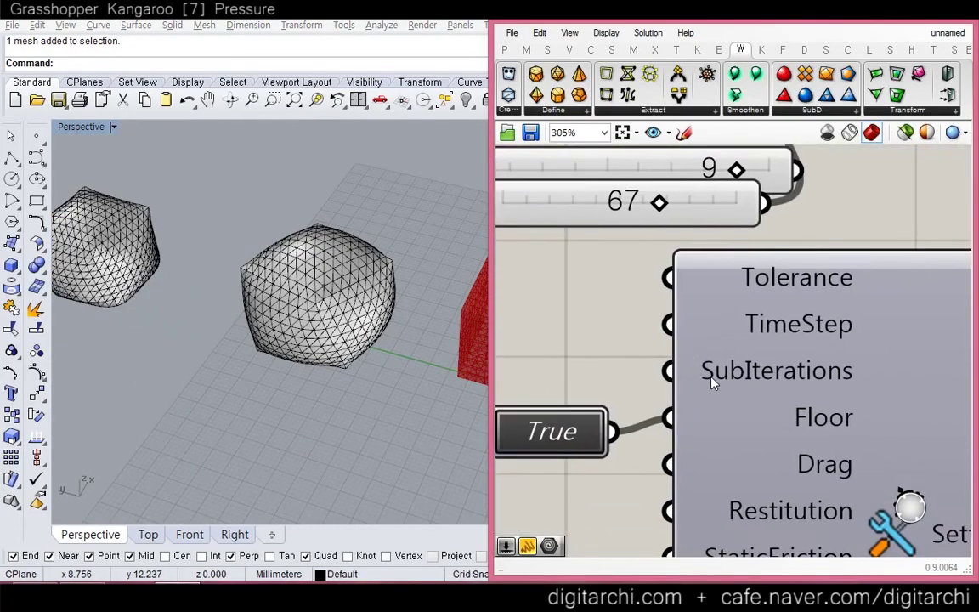
scroll(710, 374, down, 7)
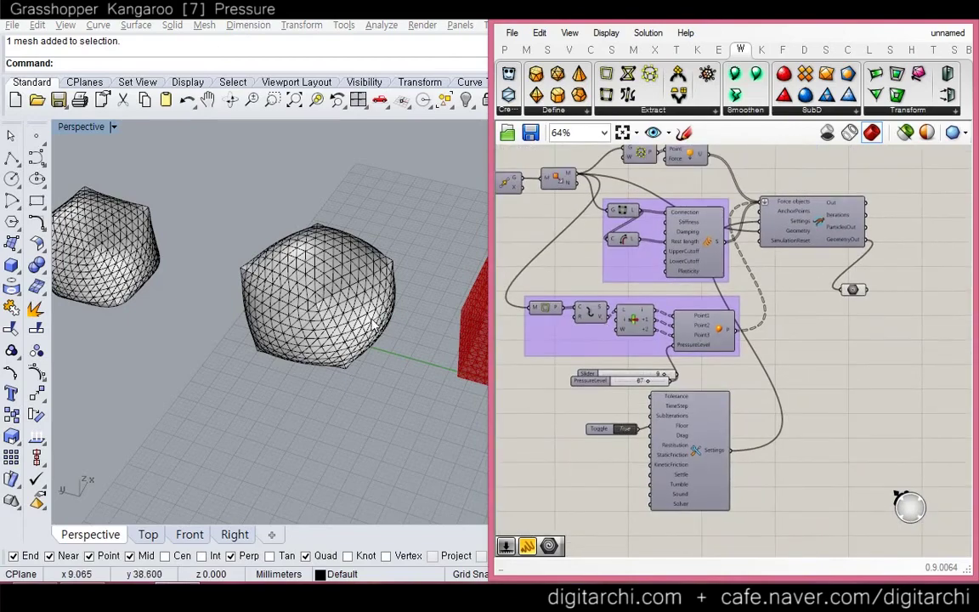
right_drag(374, 325, 357, 291)
right_drag(623, 269, 656, 289)
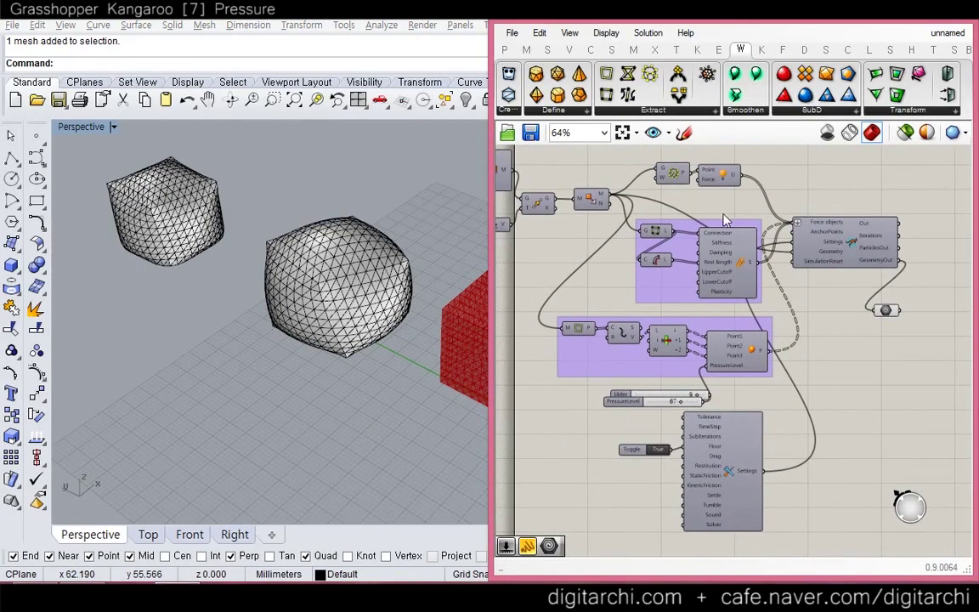
click(325, 418)
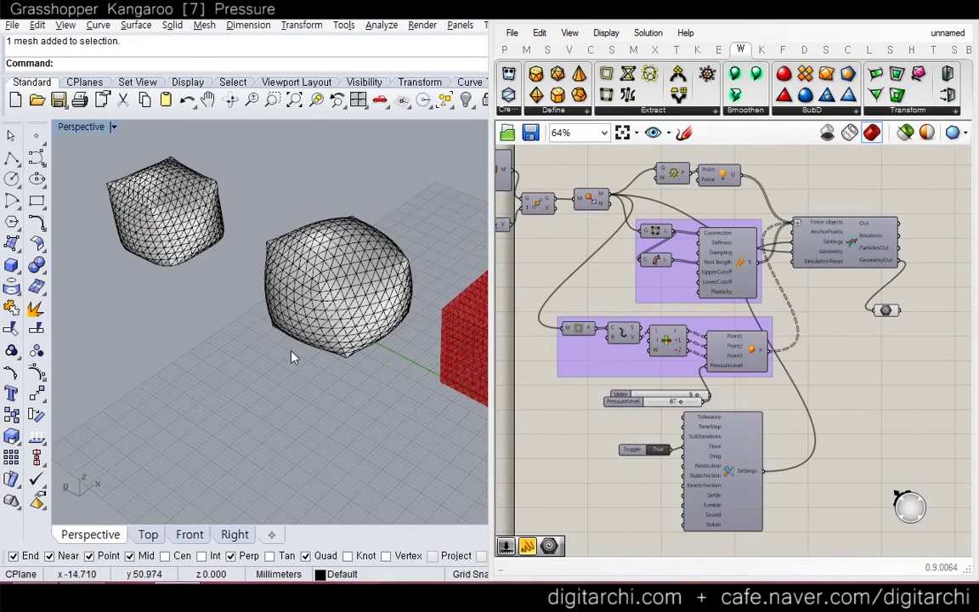
Step: Select all components of the definition
right_drag(541, 267, 618, 313)
scroll(646, 302, down, 3)
key(ctrl+a)
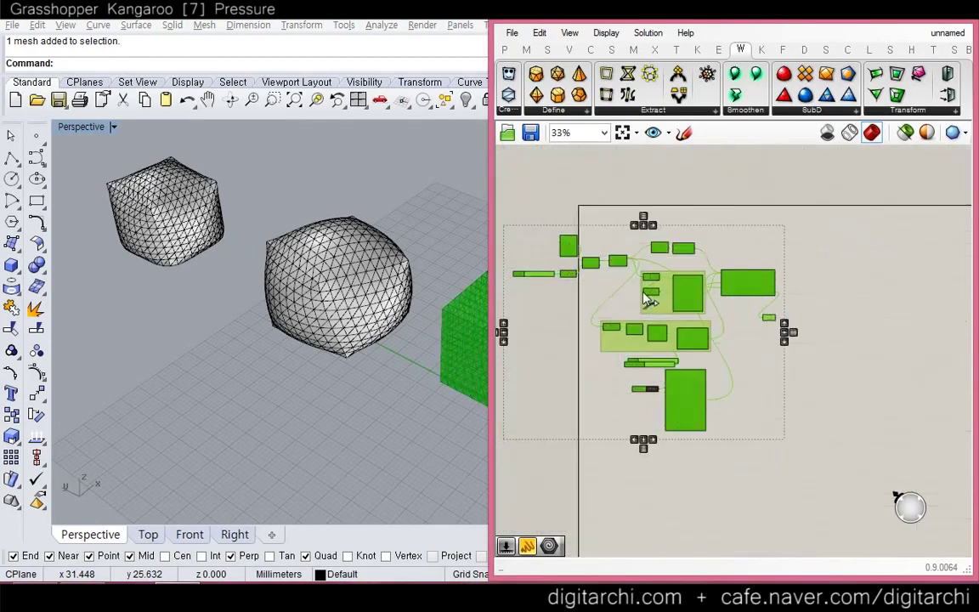